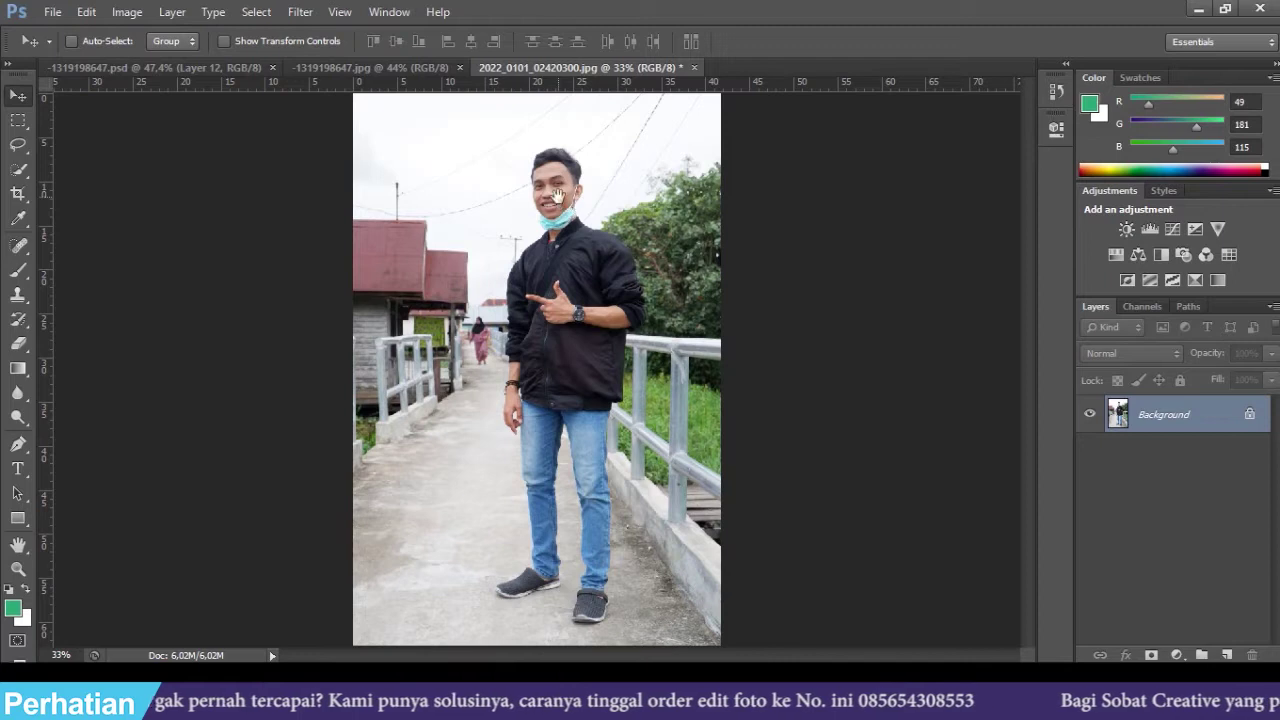
scroll(557, 196, down, 2)
scroll(557, 196, up, 3)
scroll(557, 203, up, 1)
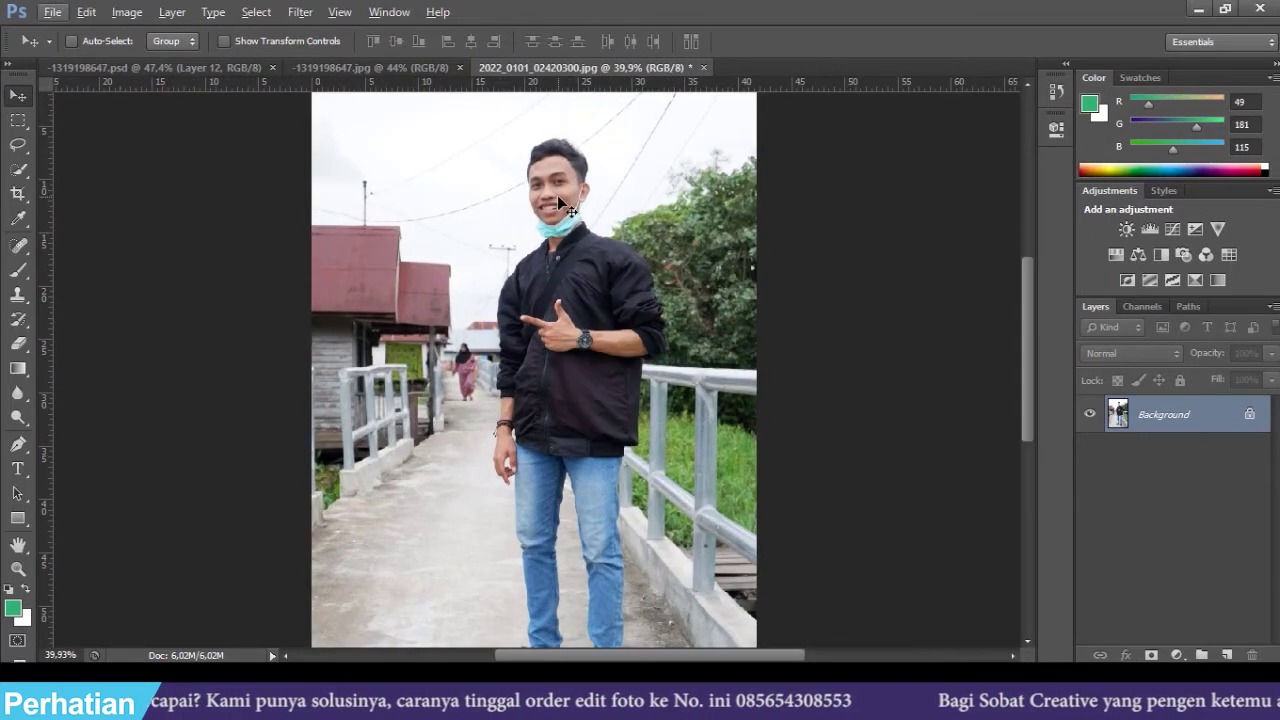
scroll(557, 195, down, 2)
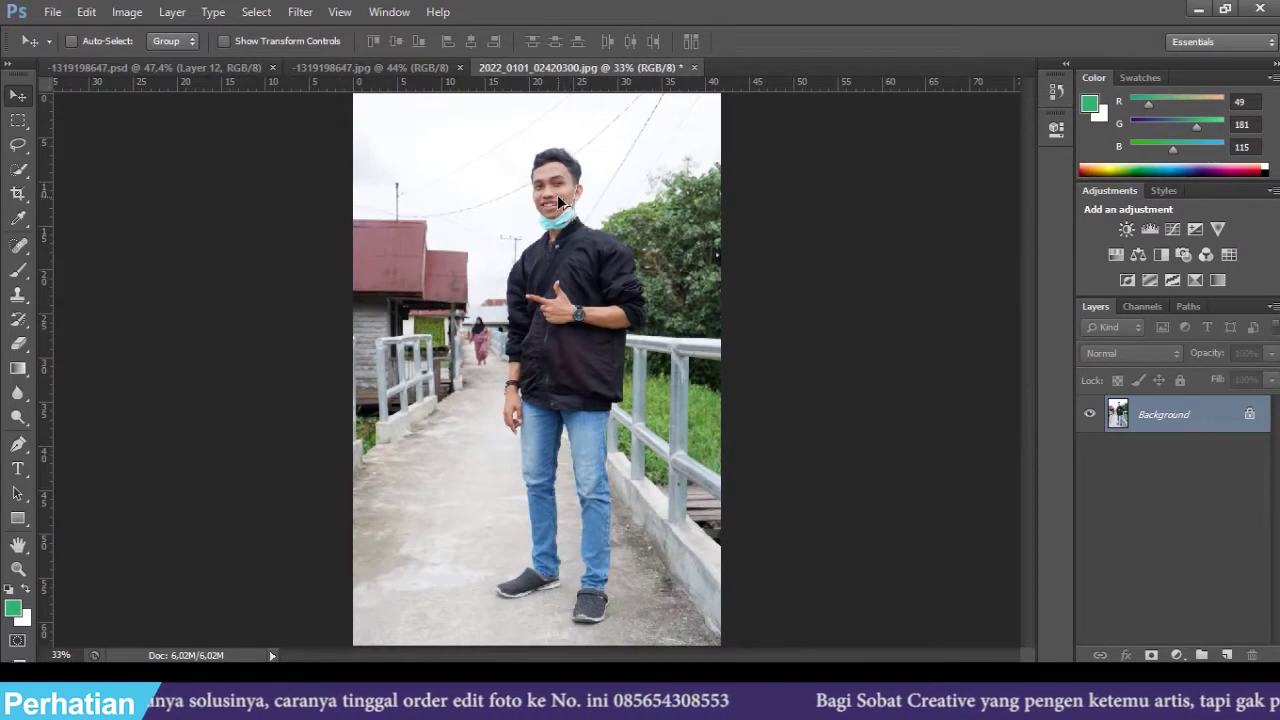
- Duplicate the background layer of the motorcycle photo -1319198647.jpg and name the copy edit
click(374, 68)
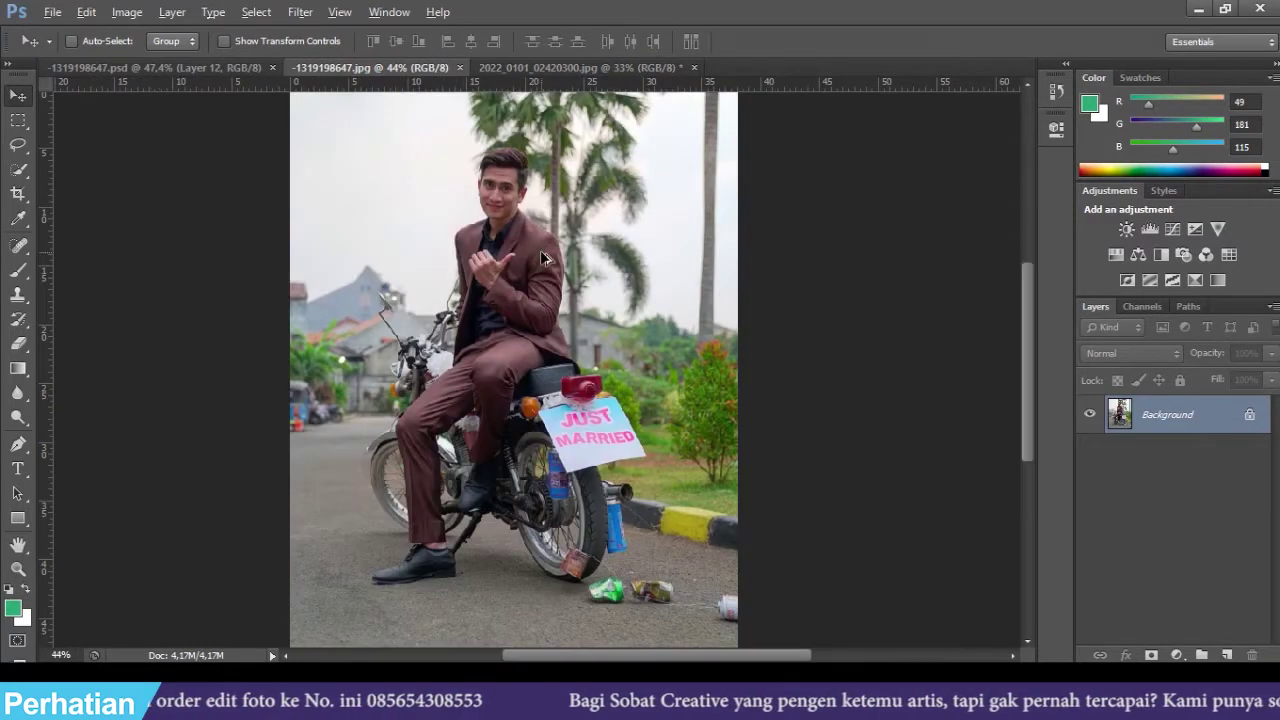
scroll(543, 258, down, 1)
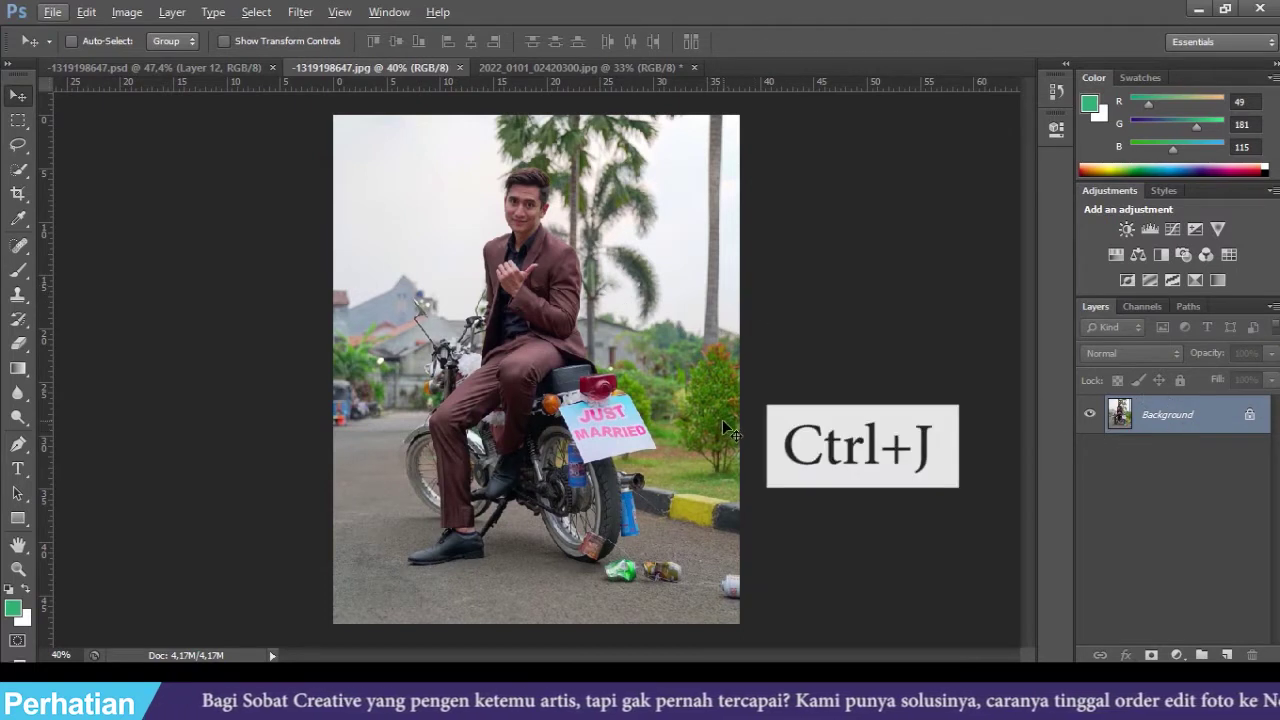
key(ctrl+j)
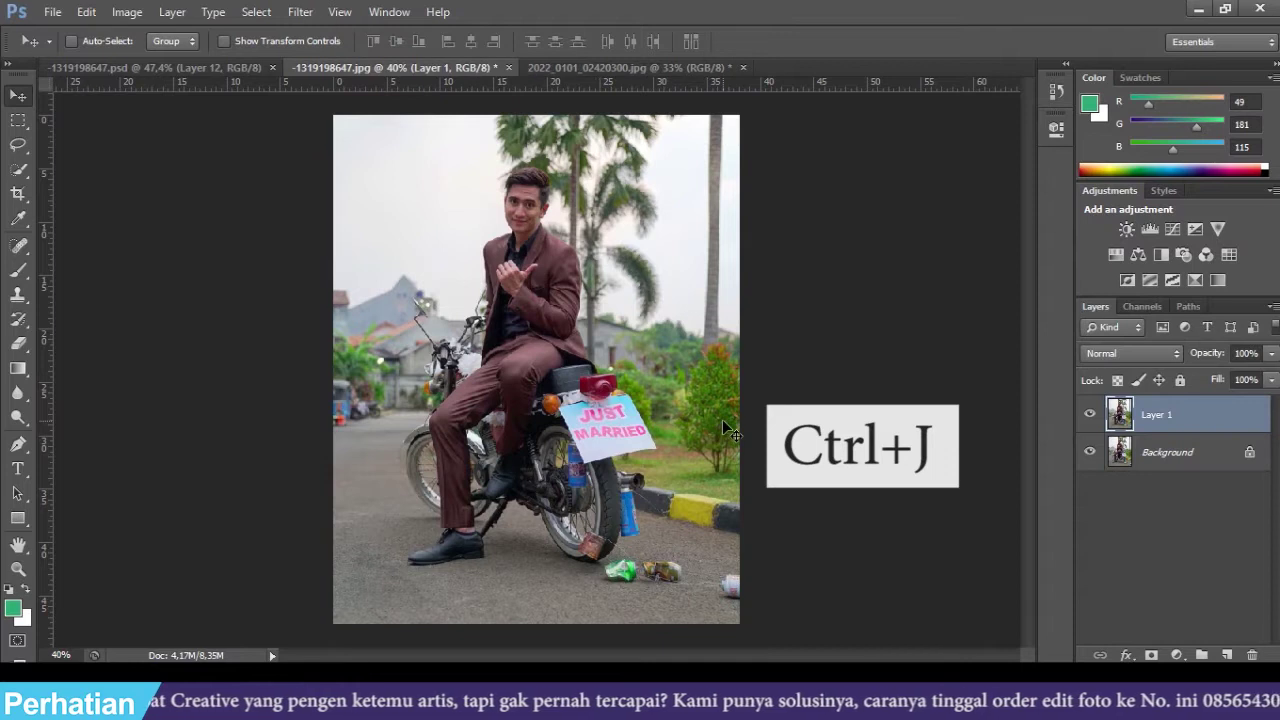
double_click(1151, 418)
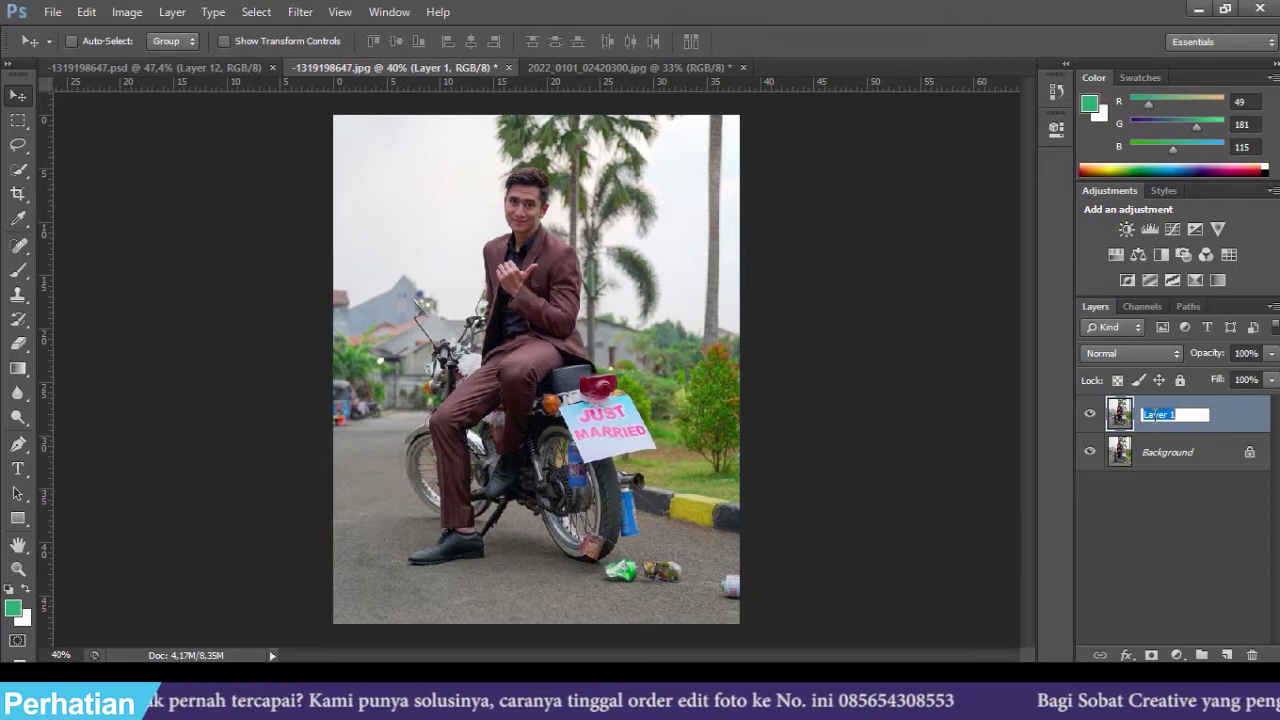
text(edit)
key(Return)
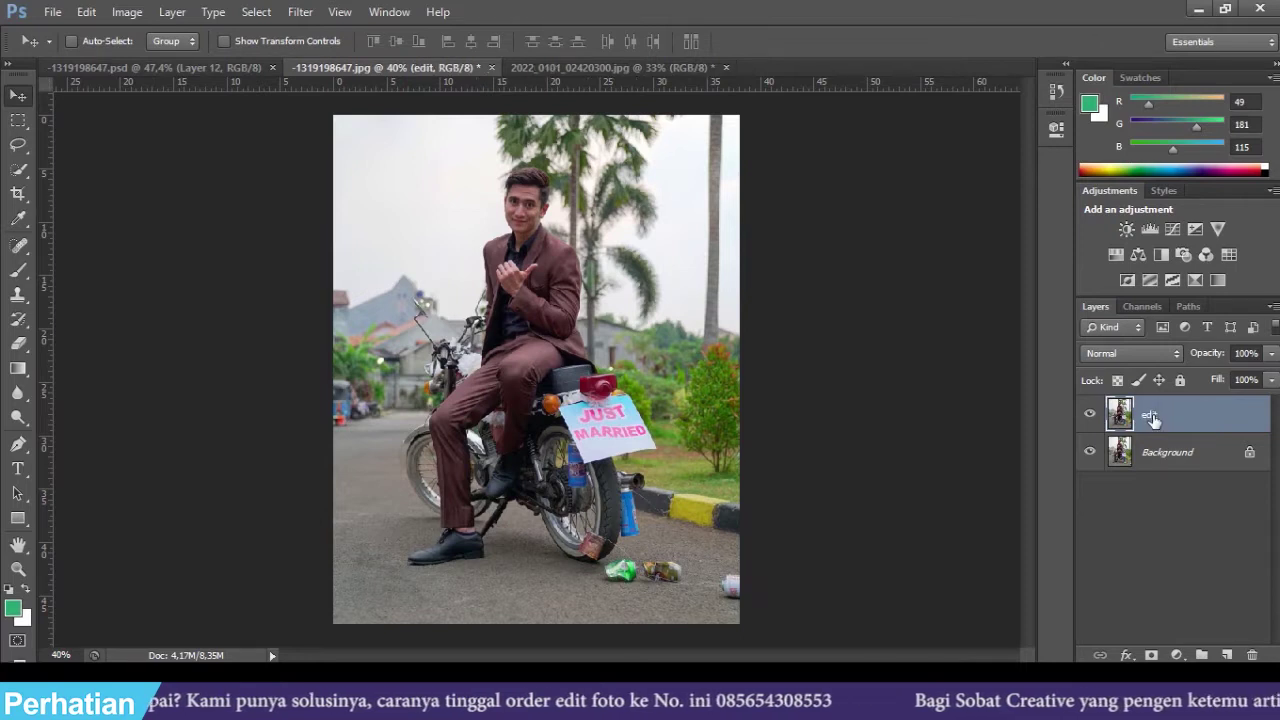
- Shift the edit layer to the left and extend the canvas past its left edge with the Crop tool to fit it
drag(642, 303, 588, 310)
key(c)
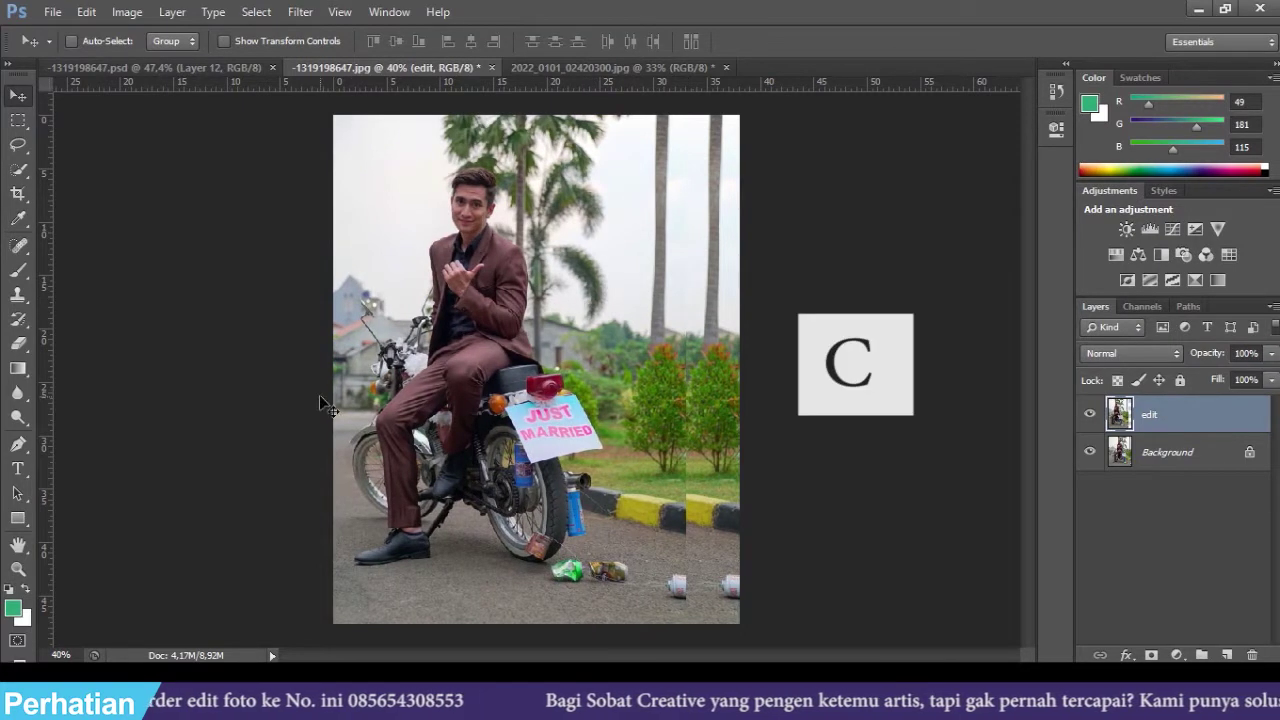
drag(337, 372, 308, 373)
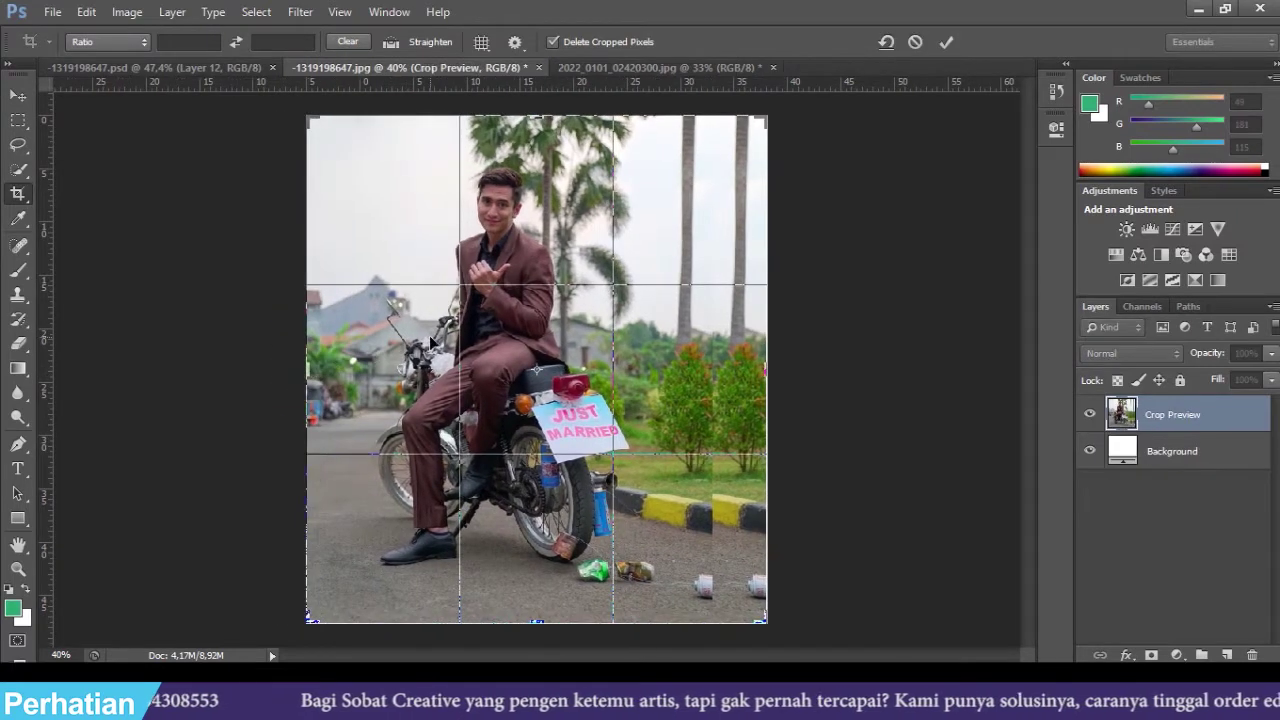
key(Return)
click(18, 97)
- Select the standing man in 2022_0101_02420300.jpg from head to shoes with the Quick Selection tool
click(534, 62)
scroll(582, 240, up, 3)
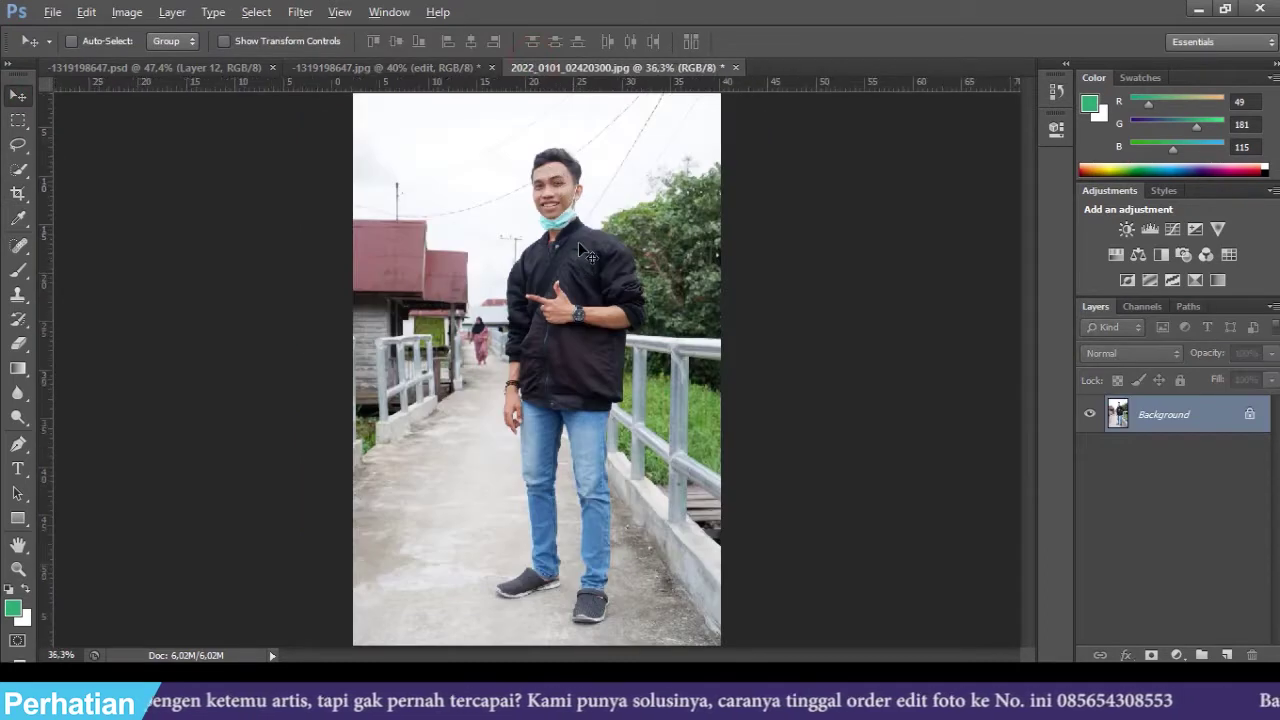
scroll(575, 435, down, 2)
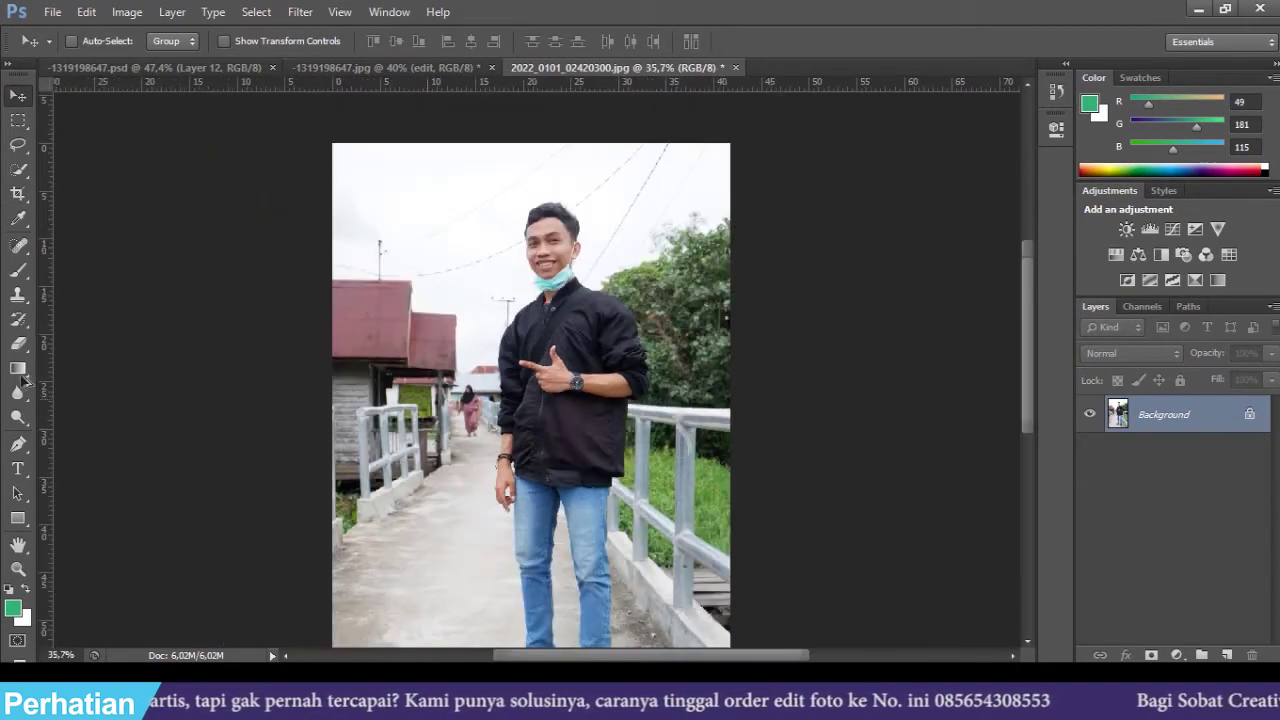
scroll(500, 402, up, 5)
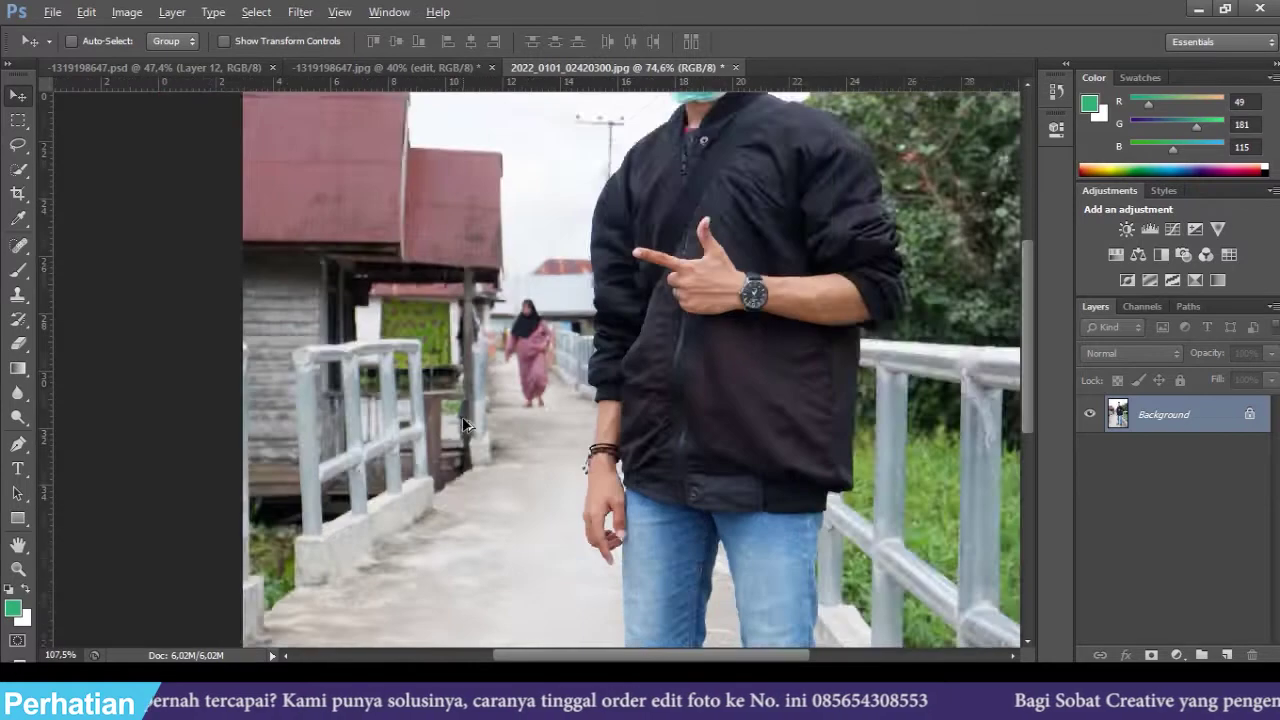
scroll(500, 402, down, 5)
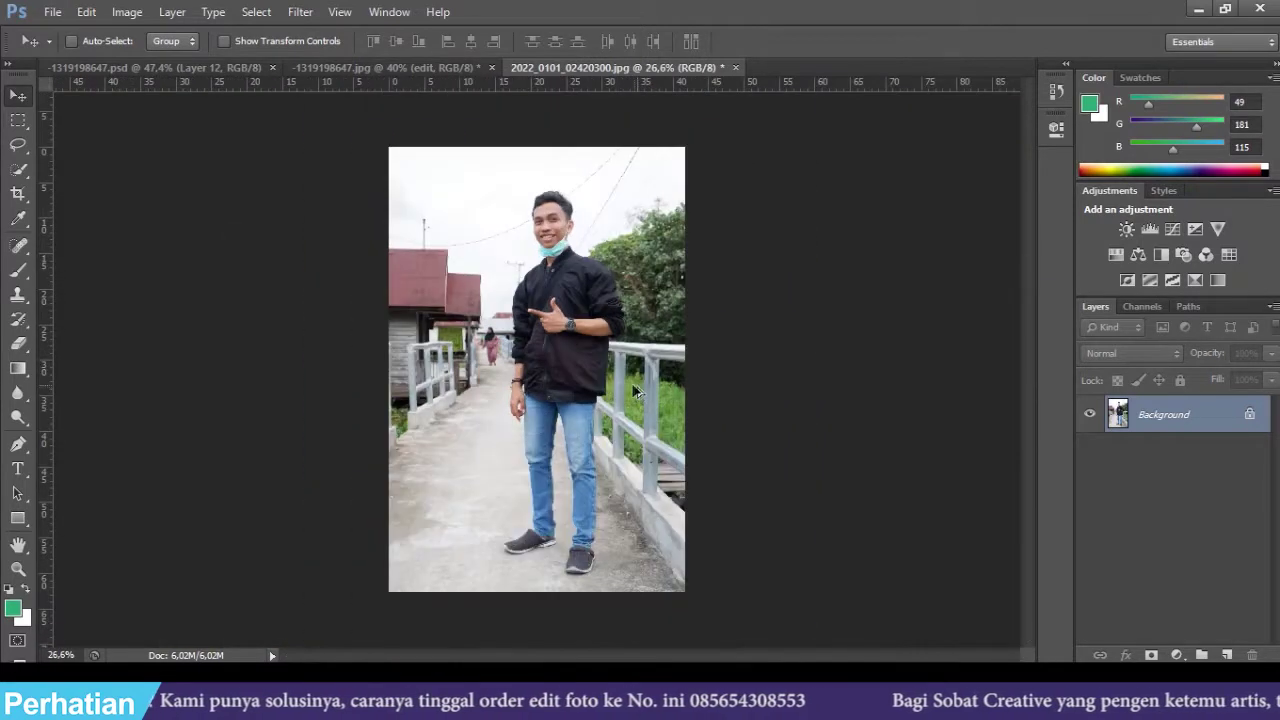
scroll(620, 388, up, 1)
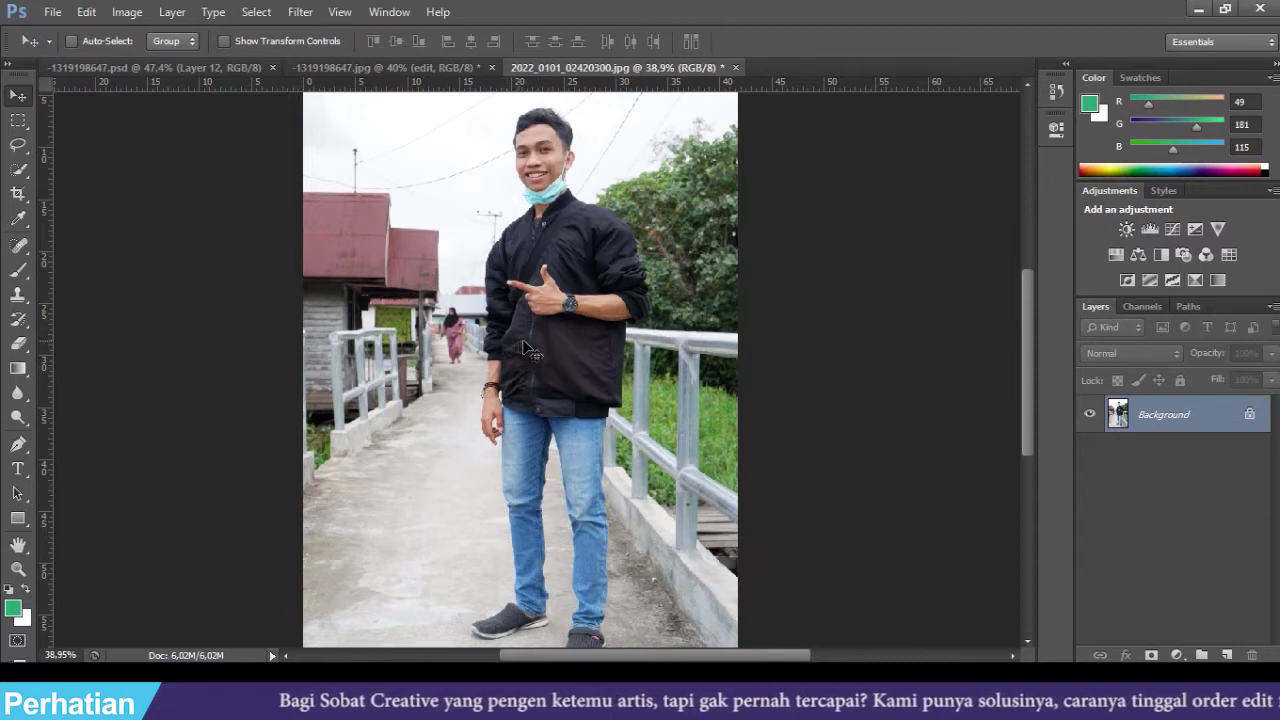
key(w)
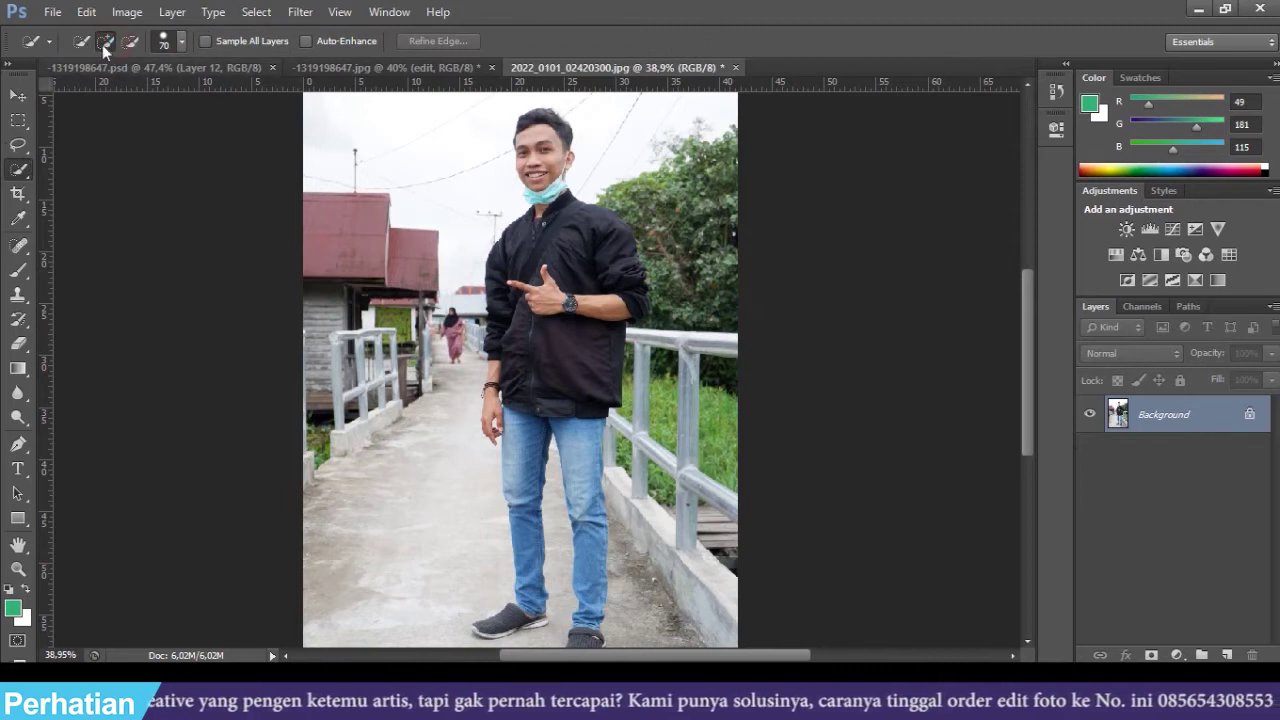
mouse_move(537, 130)
mouse_down()
mouse_move(570, 214)
mouse_move(570, 488)
mouse_move(584, 558)
mouse_move(569, 588)
mouse_up()
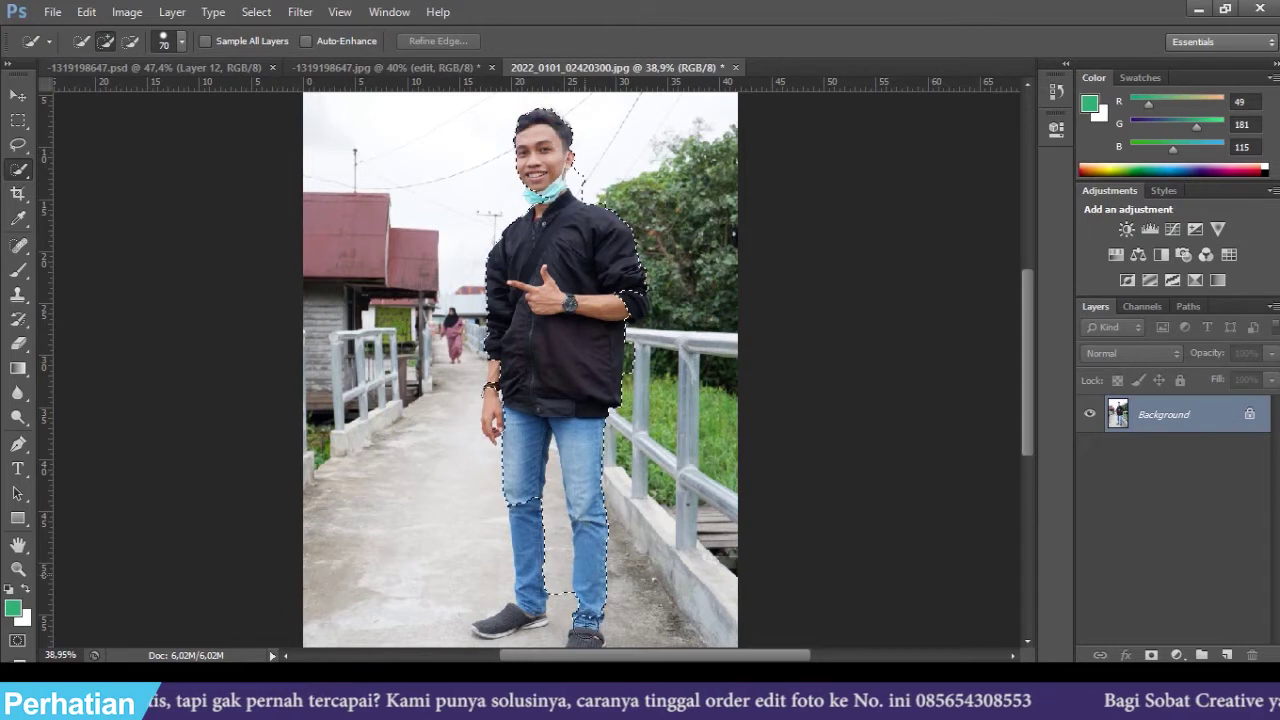
drag(569, 588, 550, 612)
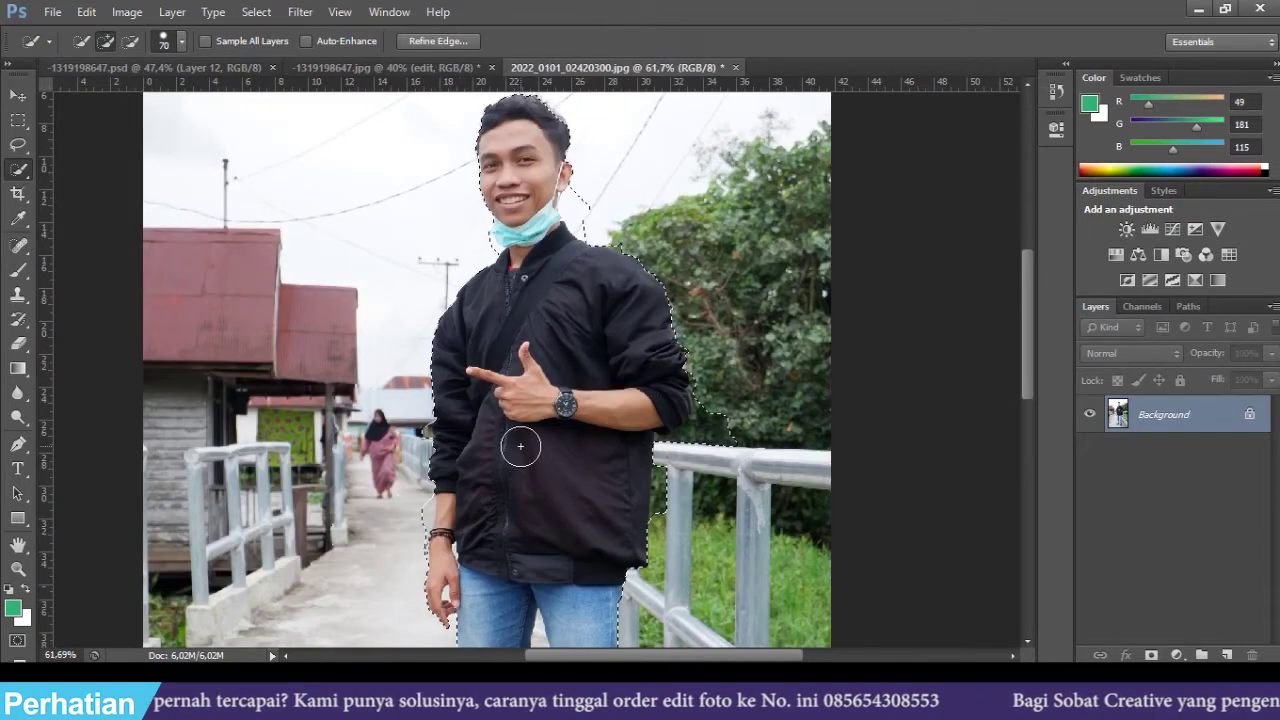
scroll(520, 446, down, 4)
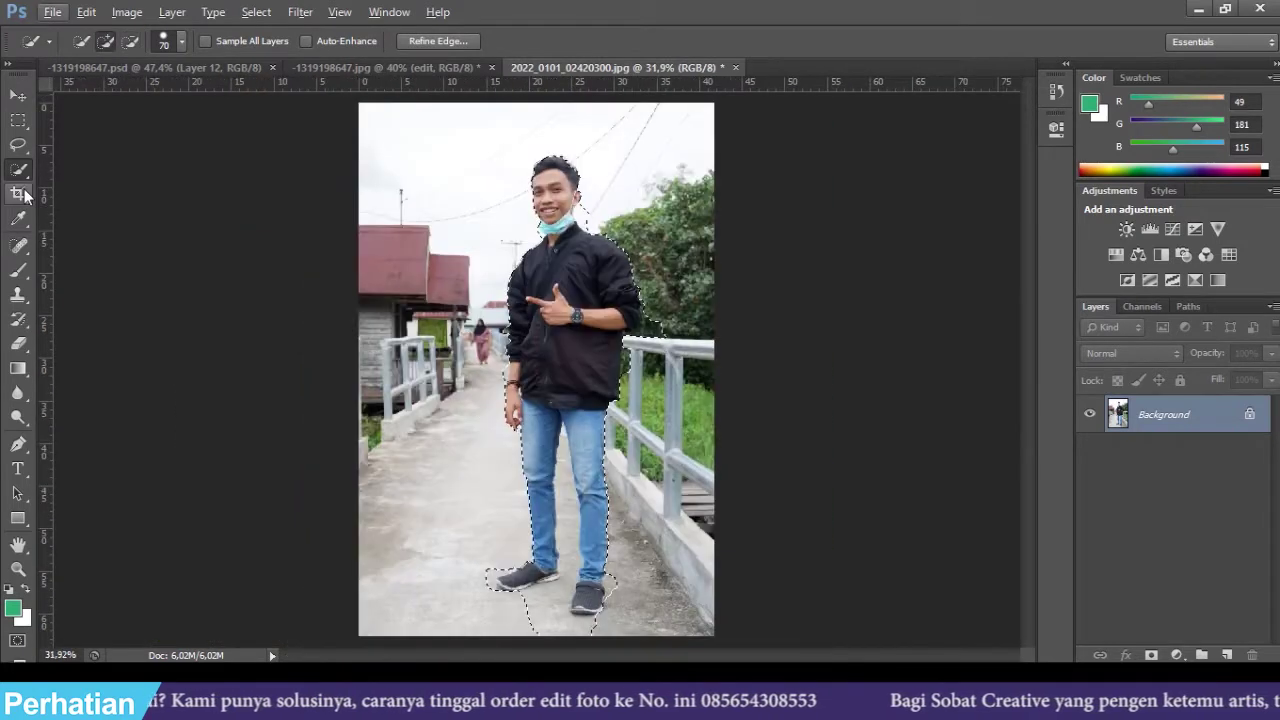
- Move the selected man into the motorcycle photo and place him to the right of the motorcycle
click(18, 95)
scroll(575, 320, down, 1)
drag(577, 318, 397, 93)
drag(575, 428, 668, 310)
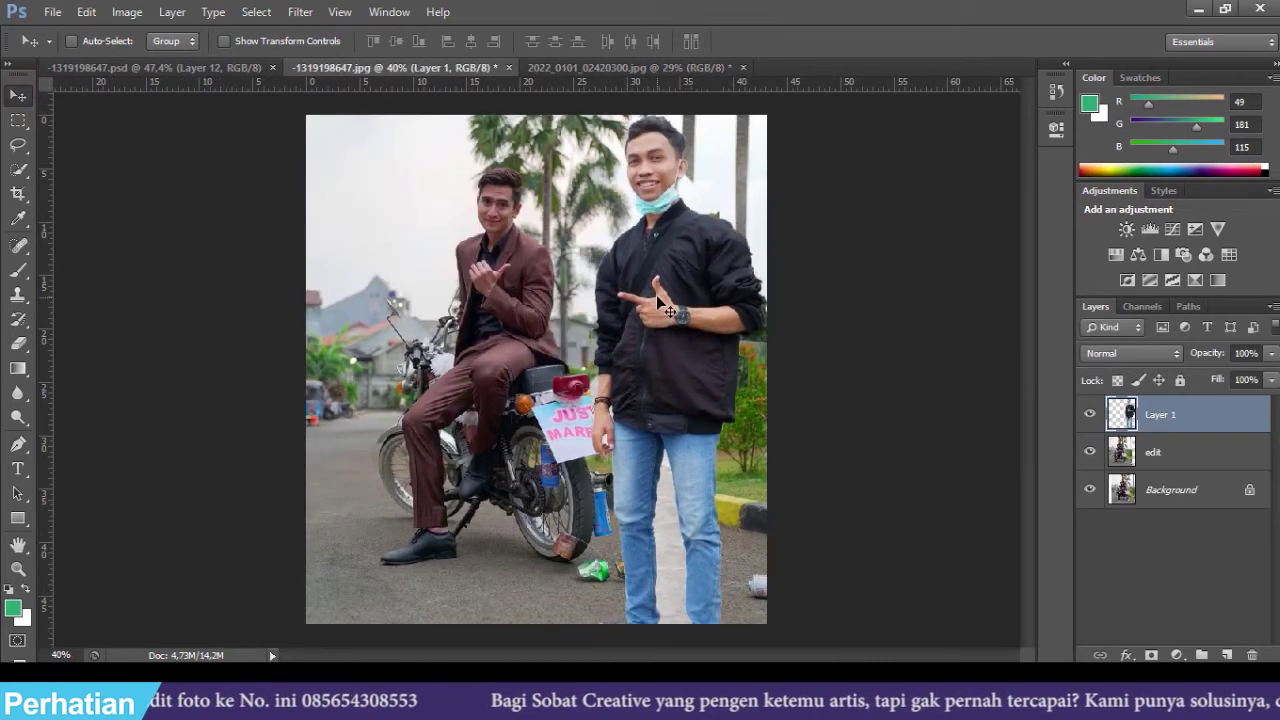
- Scale the pasted man proportionally to about 79% behind the motorcycle's rear wheel and rename his layer saya
key(ctrl+t)
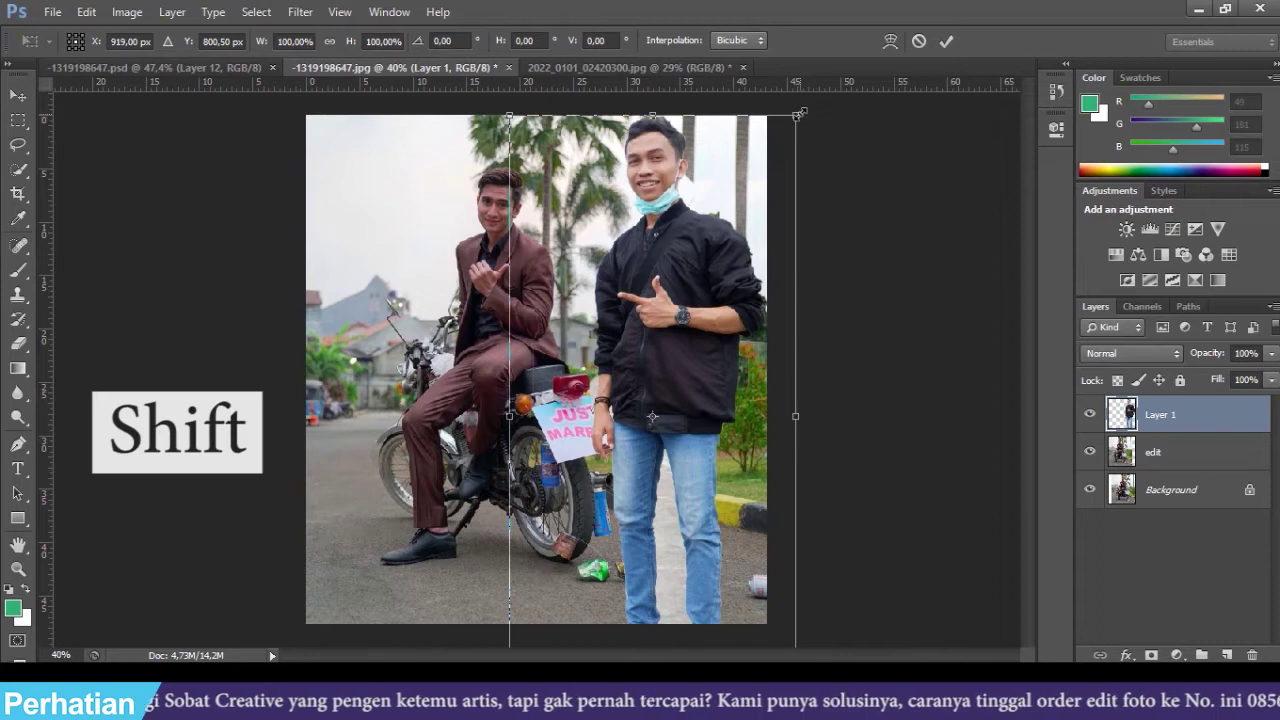
drag(799, 115, 732, 147)
drag(638, 252, 648, 265)
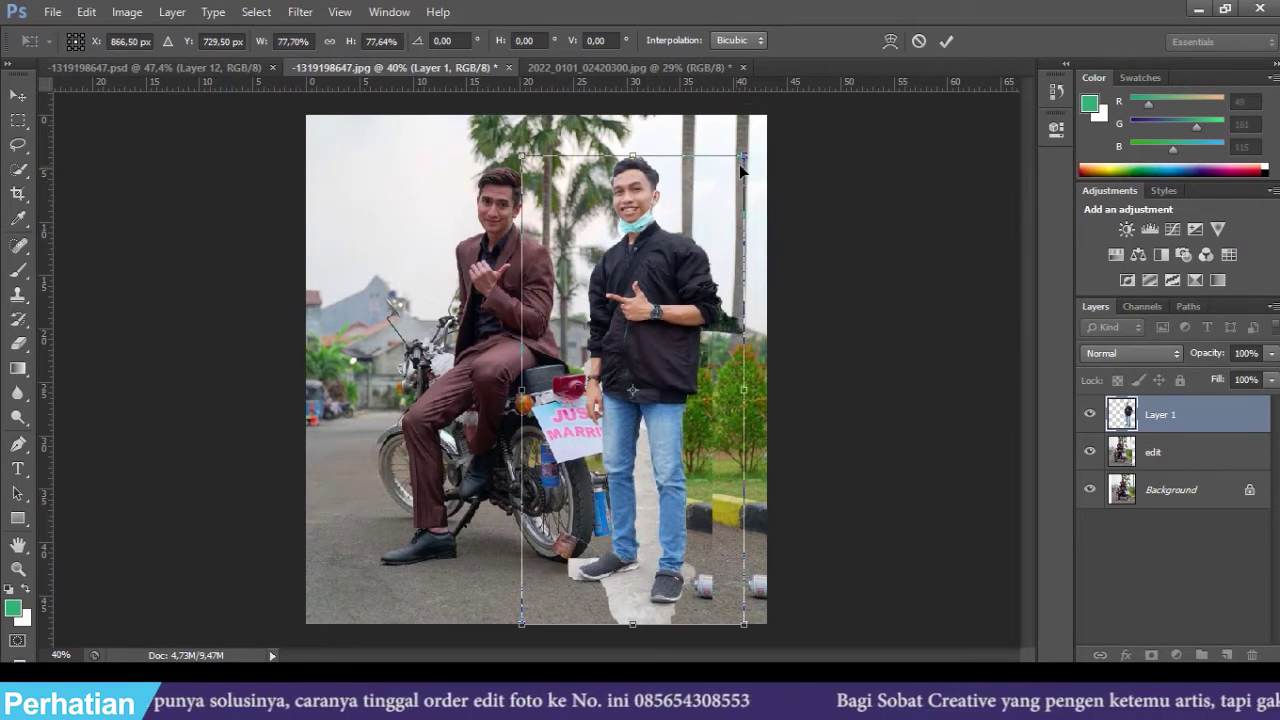
drag(740, 160, 749, 148)
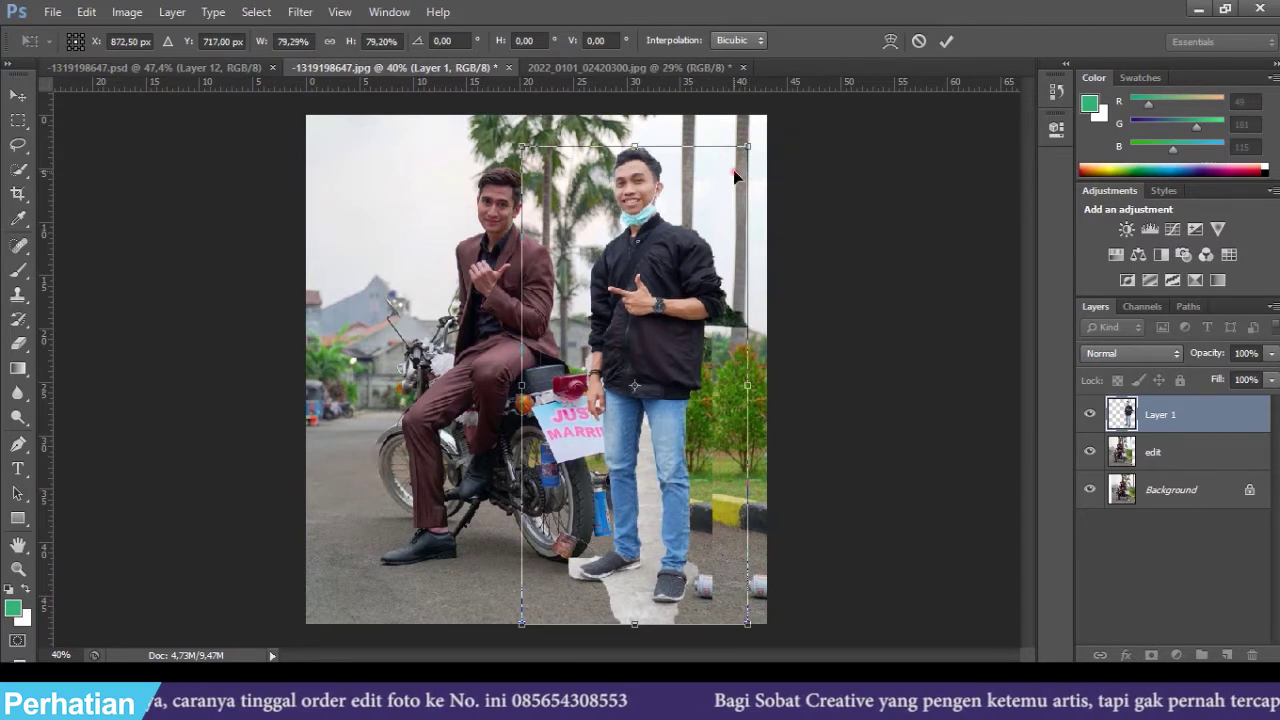
key(Return)
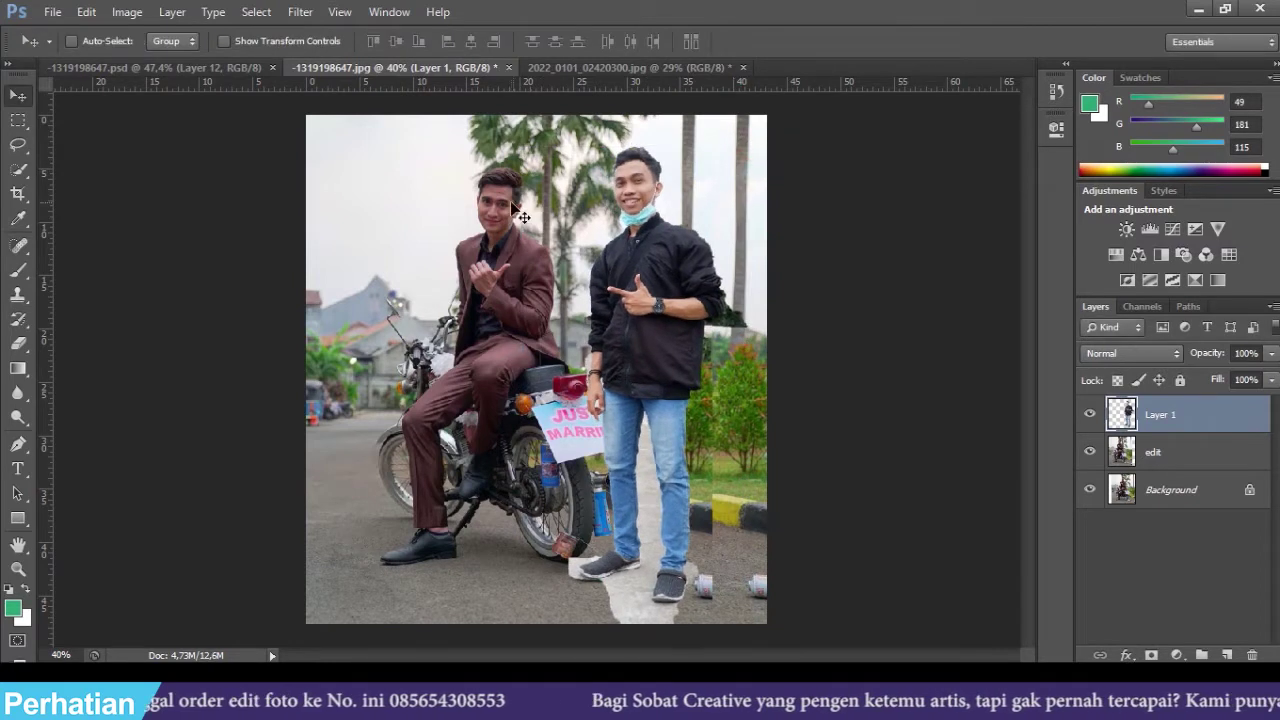
double_click(1163, 414)
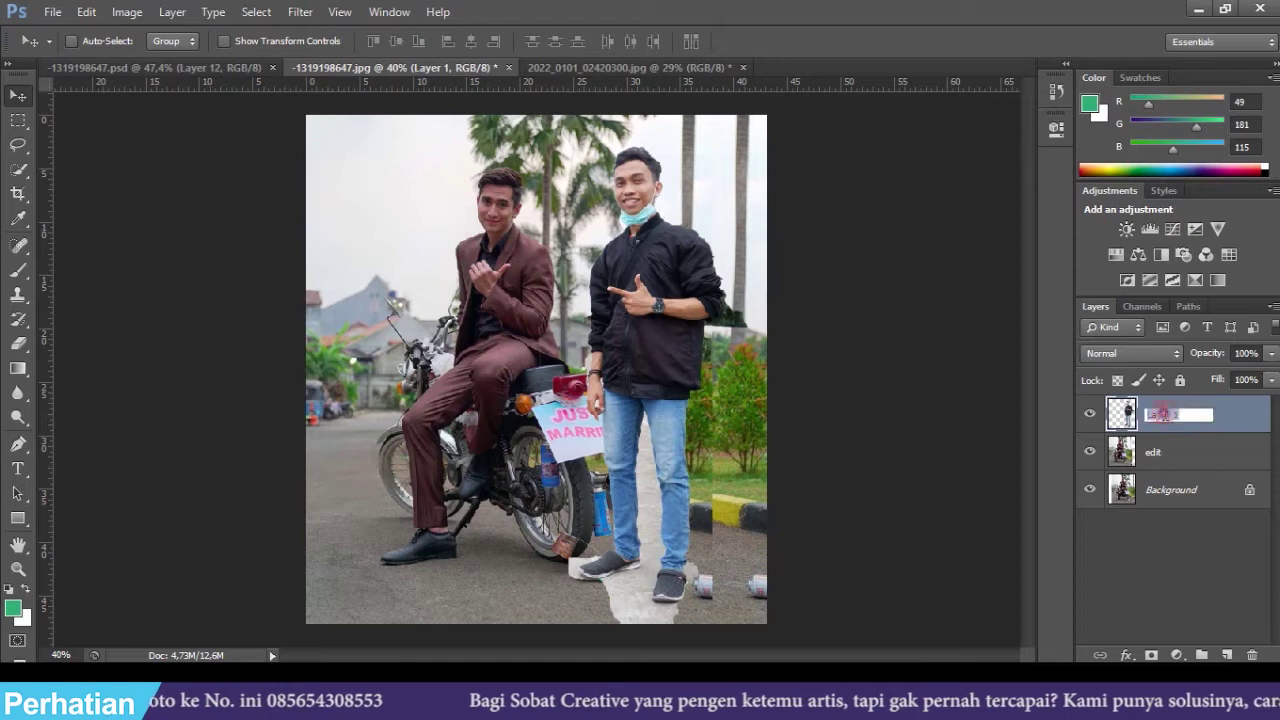
key(Return)
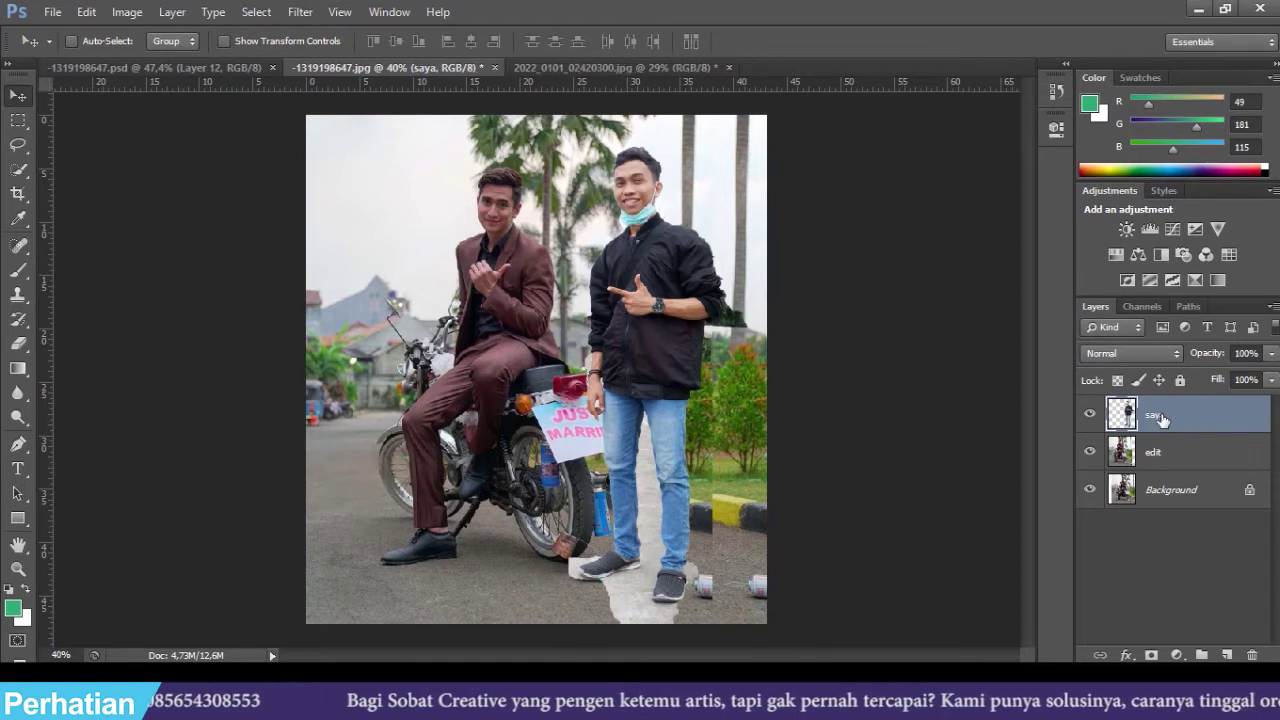
- Activate the Eraser for the area around the standing man's feet on the saya layer and check its brush settings
scroll(802, 344, up, 3)
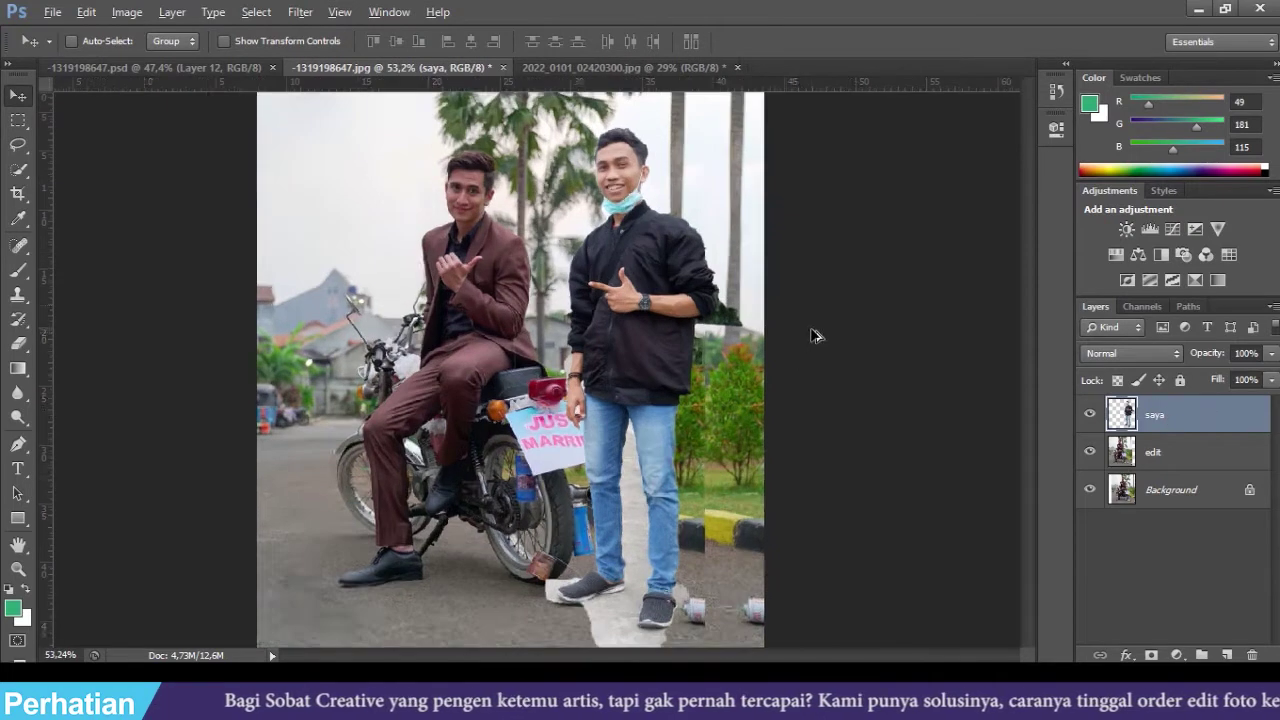
scroll(664, 455, down, 1)
scroll(664, 455, up, 2)
scroll(664, 455, up, 2)
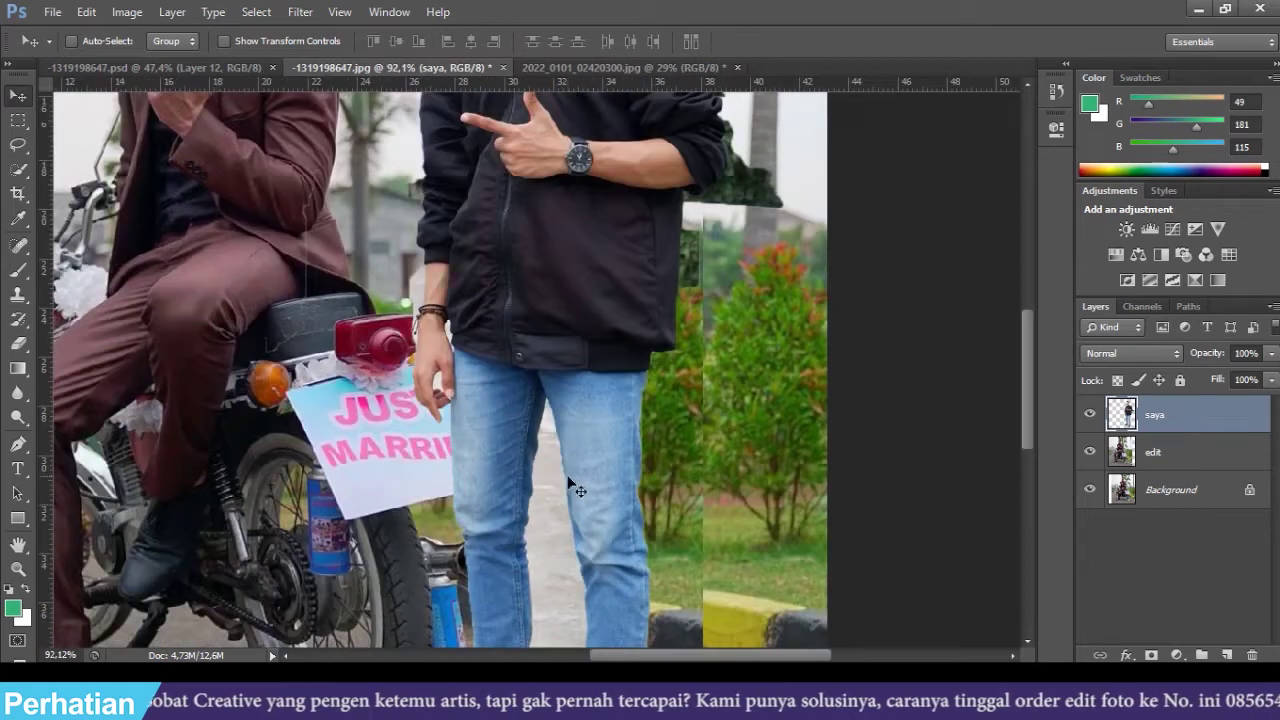
scroll(571, 480, down, 1)
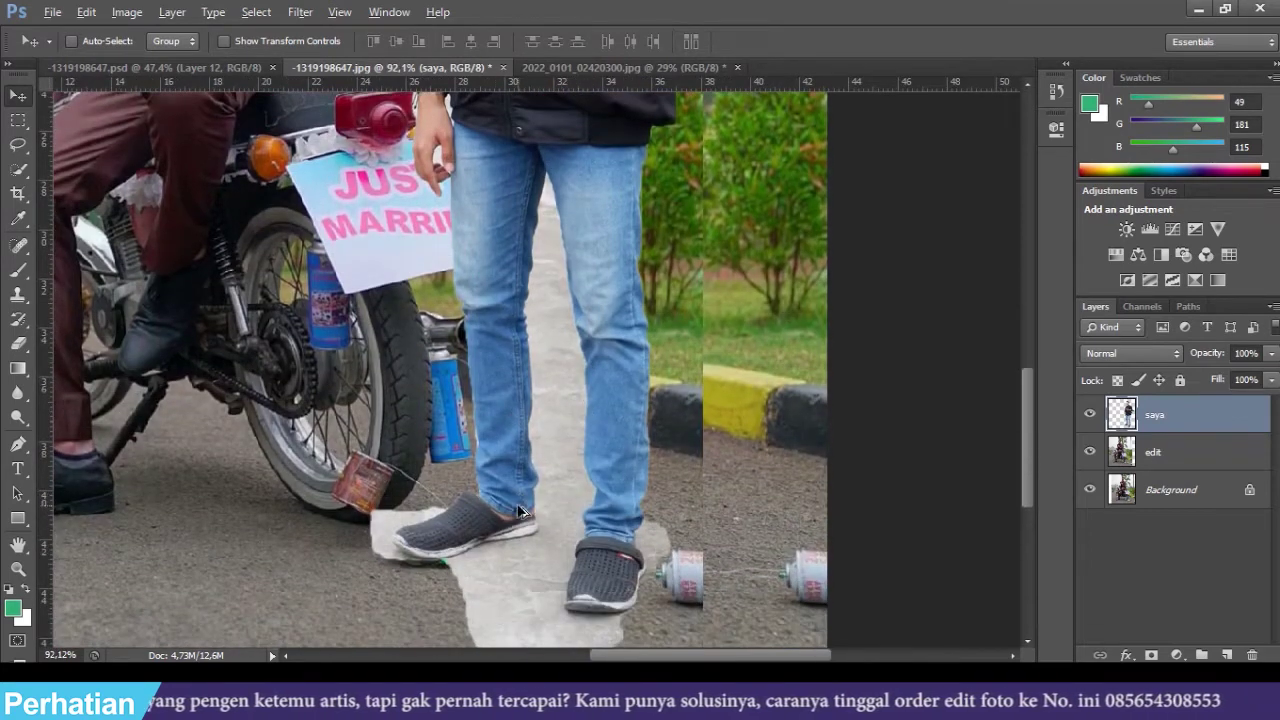
key(e)
key(e)
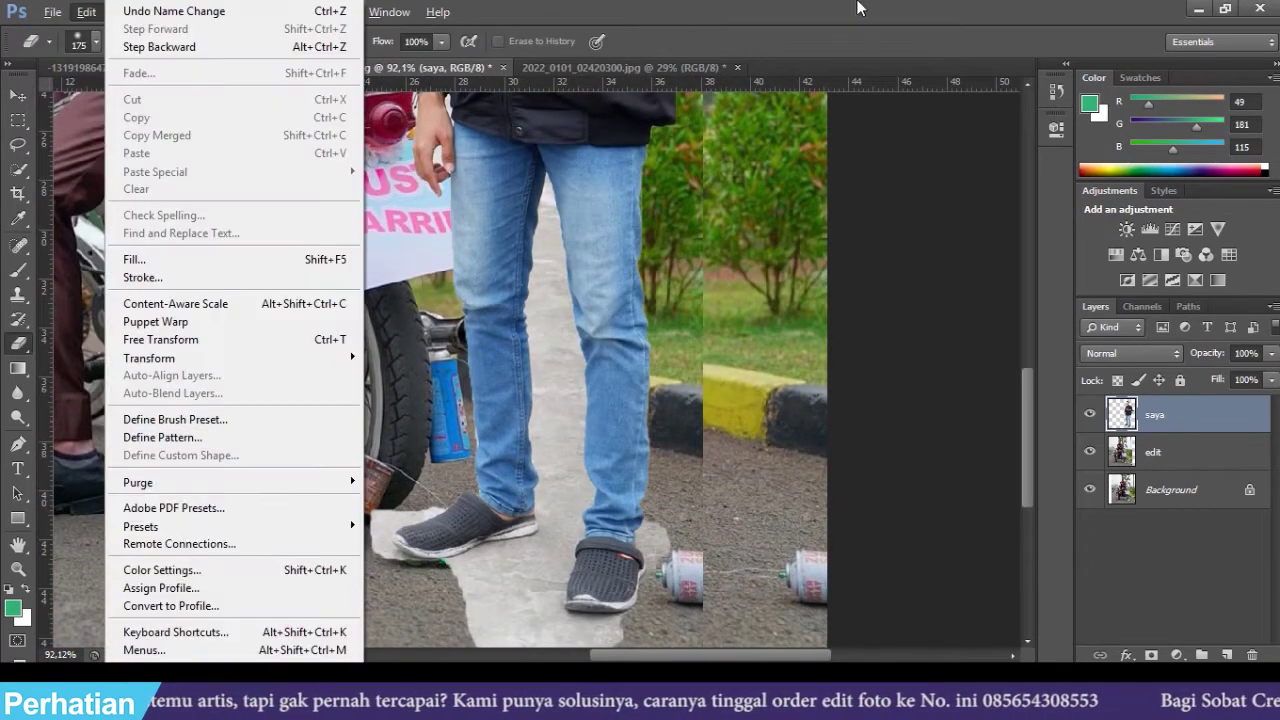
click(857, 7)
right_click(528, 516)
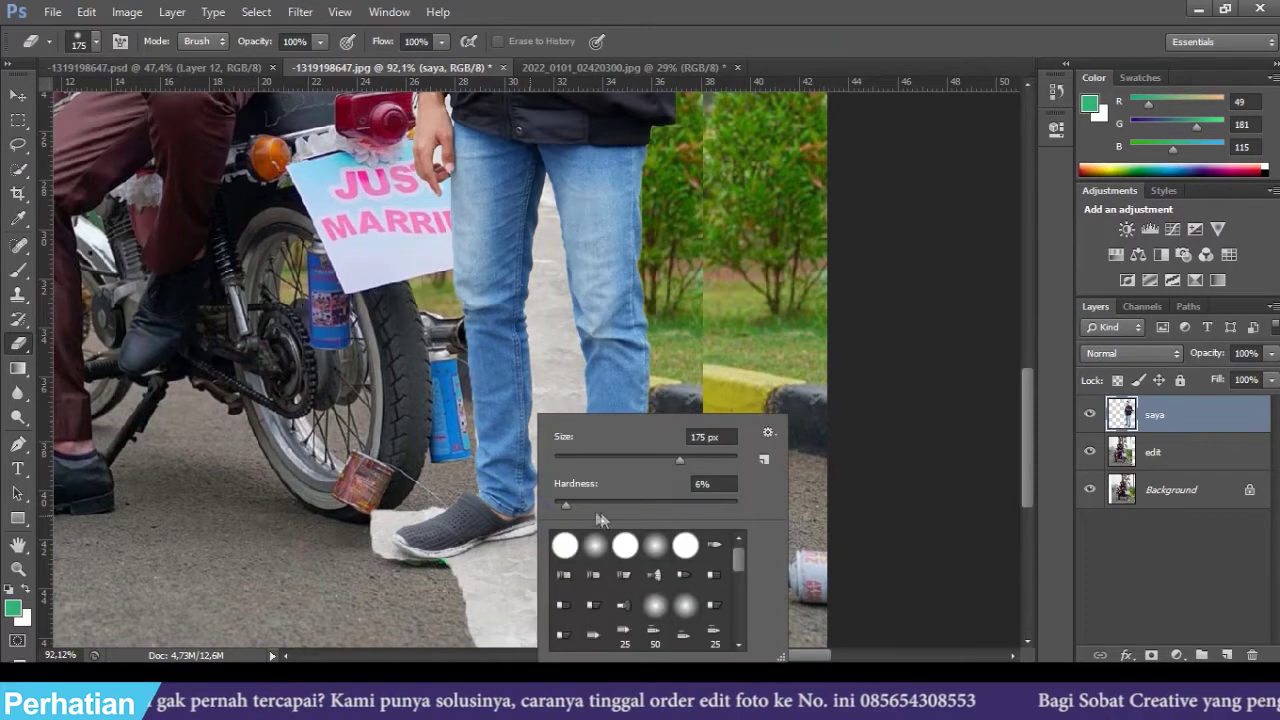
click(325, 67)
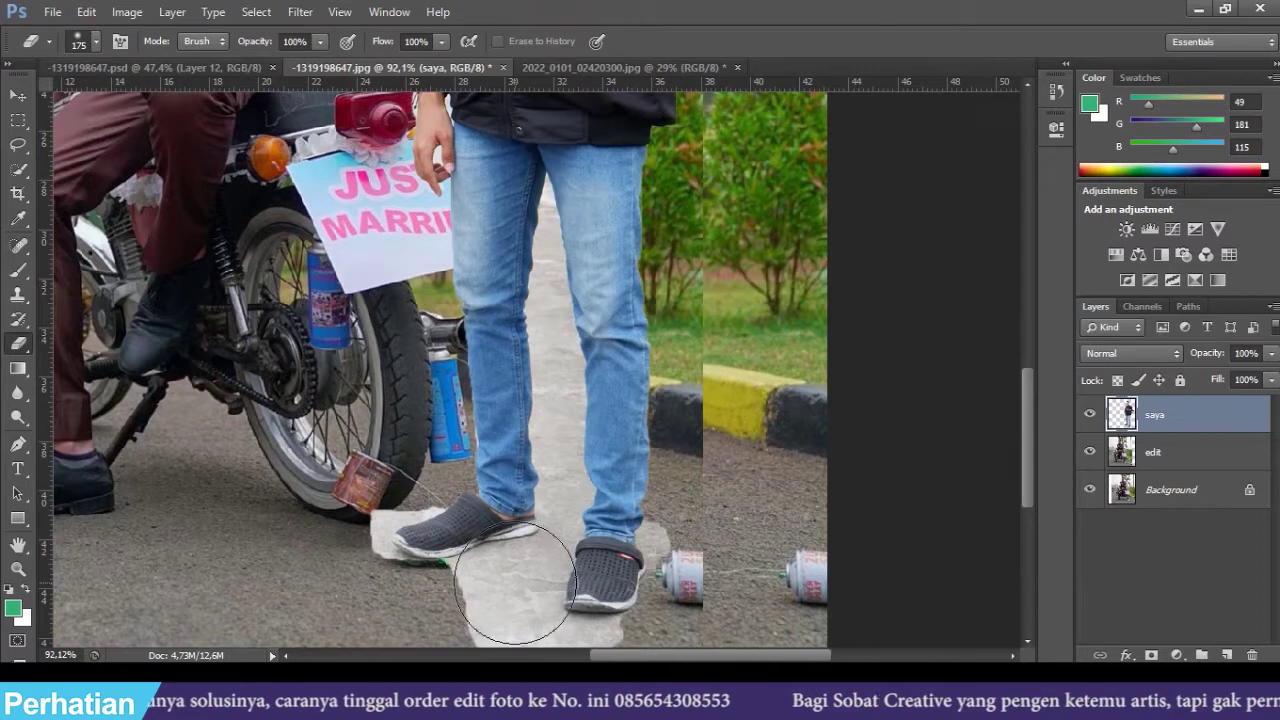
- Erase part of the grey concrete patch in front of the man's shoes on the saya layer with a 40 px Eraser
scroll(512, 580, down, 1)
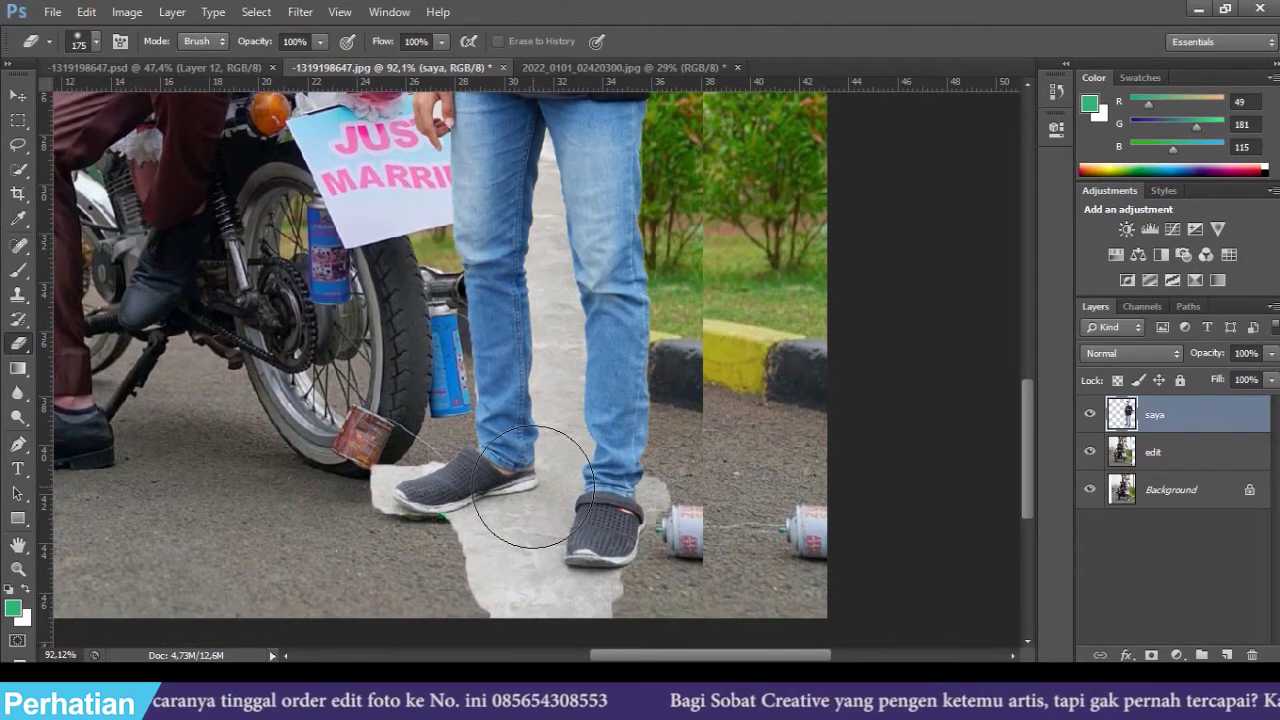
key(bracketleft)
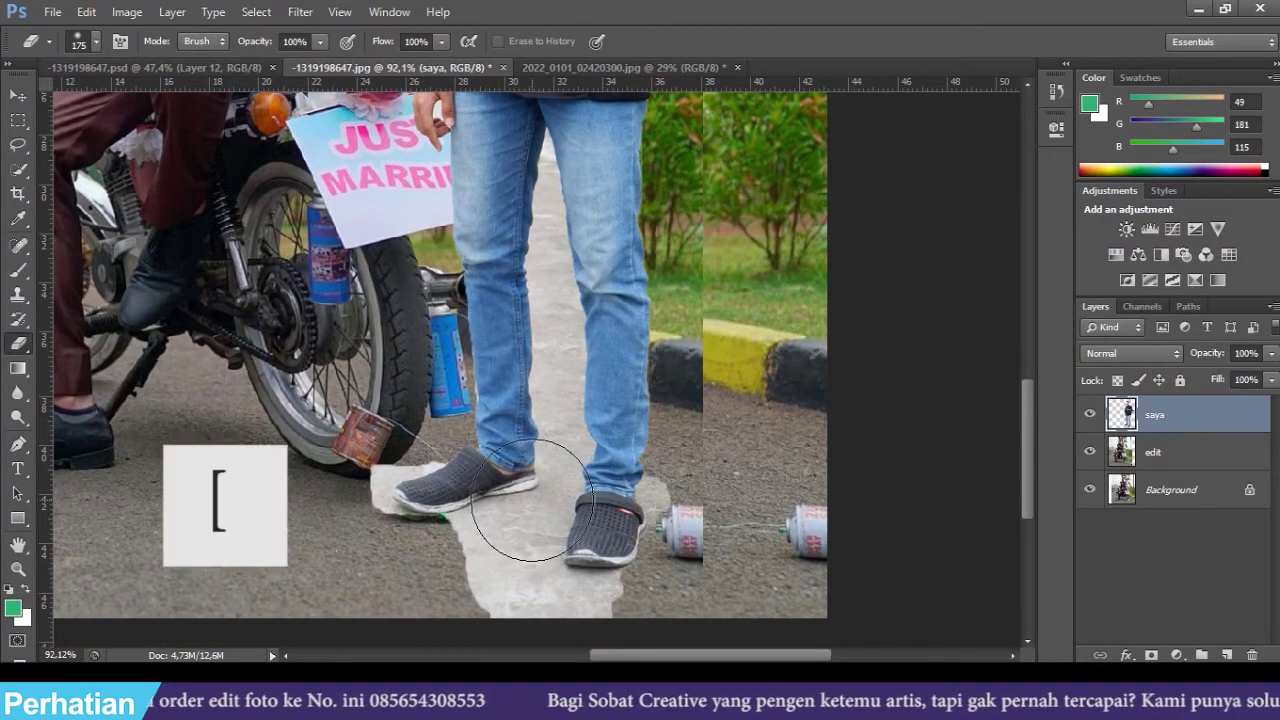
key(v)
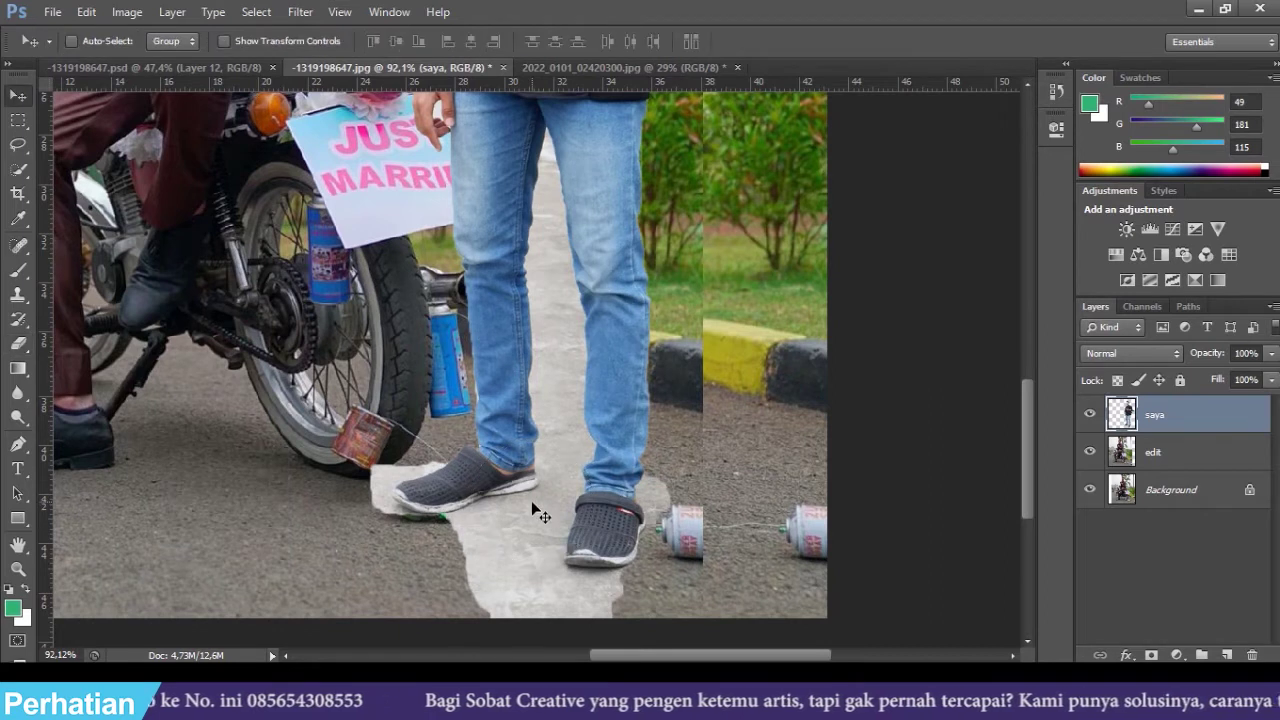
key(e)
key(bracketleft)
key(bracketleft)
key(bracketleft)
key(bracketleft)
key(bracketleft)
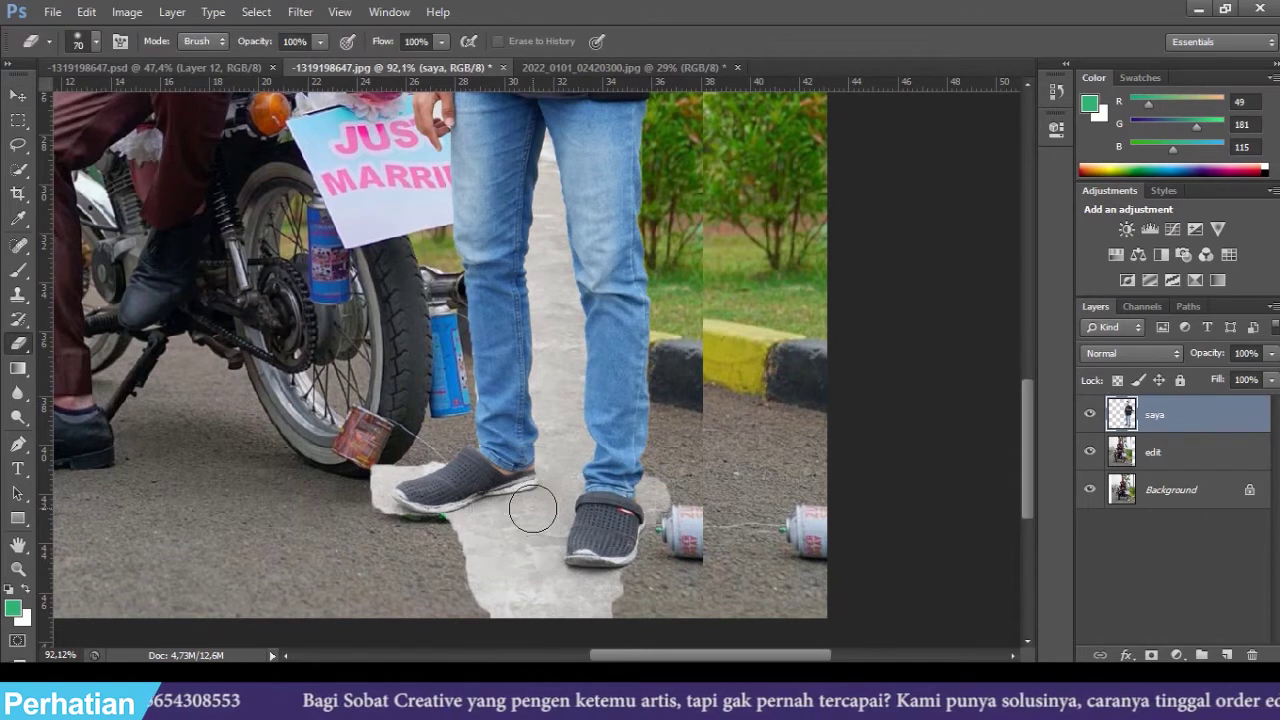
key(bracketleft)
mouse_move(503, 534)
mouse_down()
mouse_move(492, 562)
mouse_move(505, 601)
mouse_move(519, 499)
mouse_move(514, 537)
mouse_up()
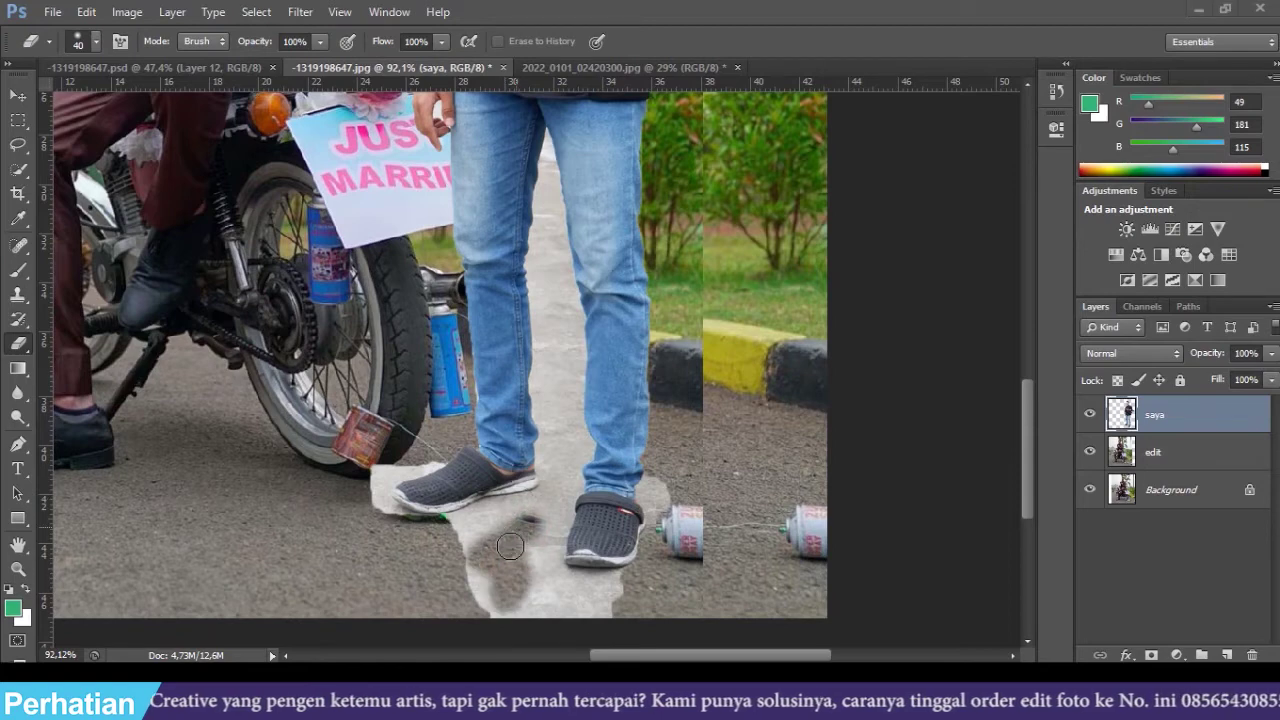
- Erase the concrete between the man's shoes and up between his lower legs with a 15 px Eraser
key(super)
key(super)
scroll(510, 544, up, 5)
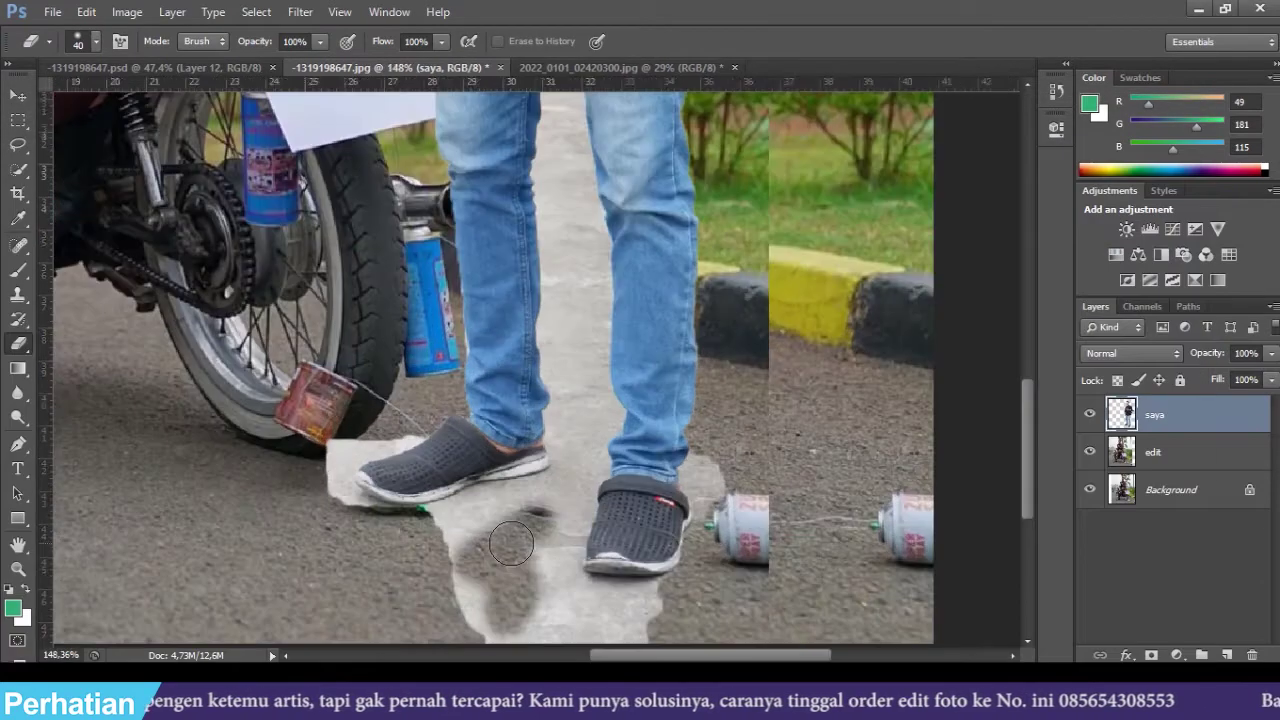
scroll(510, 546, down, 3)
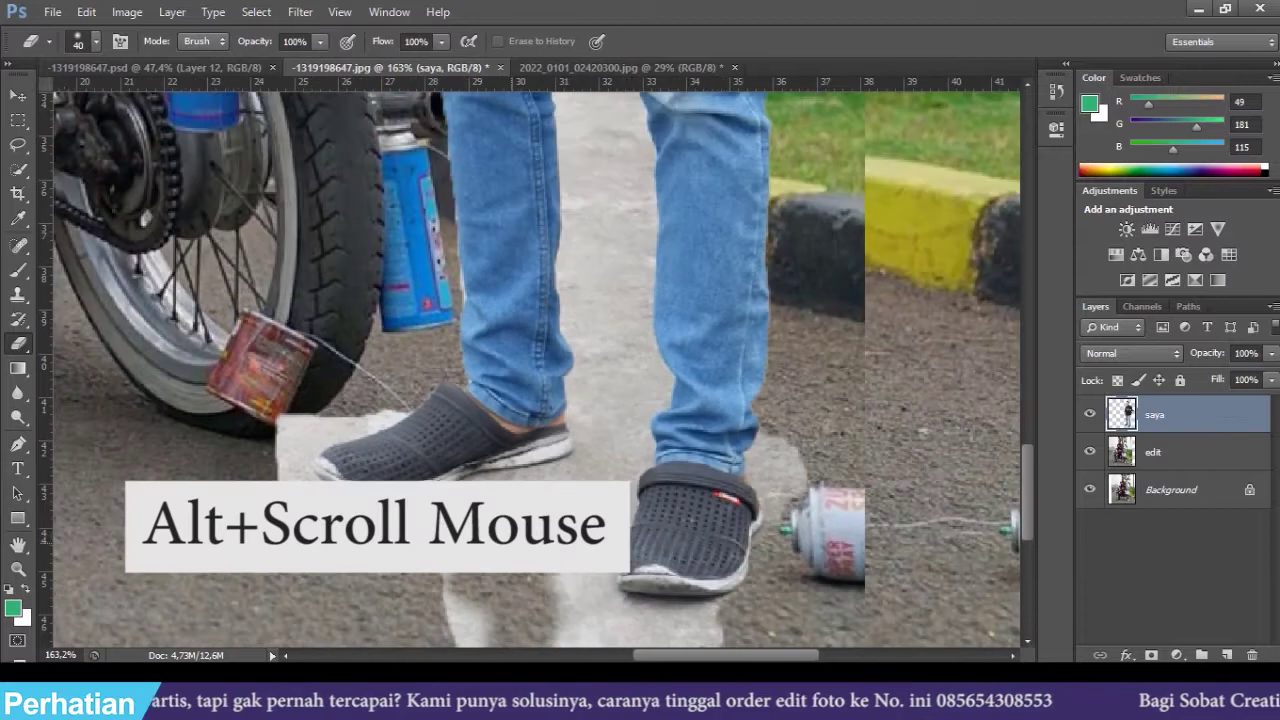
scroll(515, 530, up, 3)
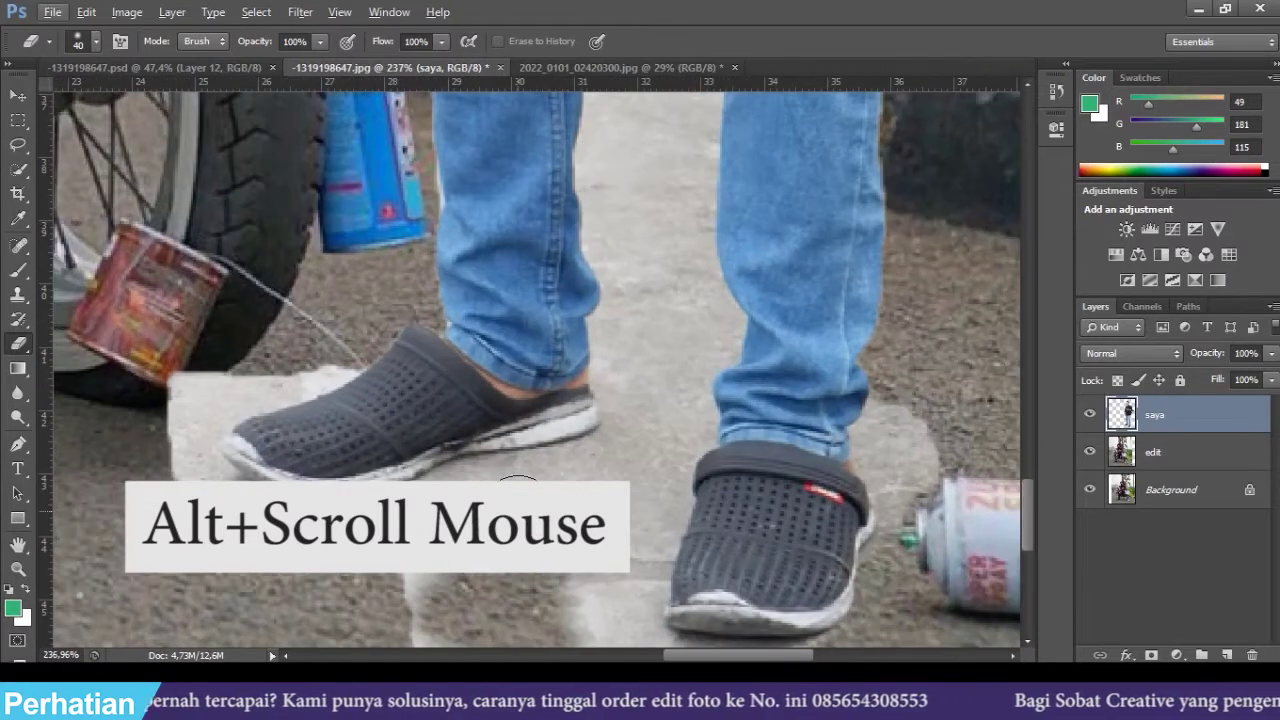
key(bracketleft)
key(bracketleft)
key(bracketleft)
key(bracketleft)
key(bracketleft)
mouse_move(557, 477)
mouse_down()
mouse_move(453, 520)
mouse_move(579, 488)
mouse_move(657, 412)
mouse_move(662, 318)
mouse_move(639, 238)
mouse_up()
- Erase a vertical strip of the concrete left between the man's knees and shins
scroll(639, 238, up, 10)
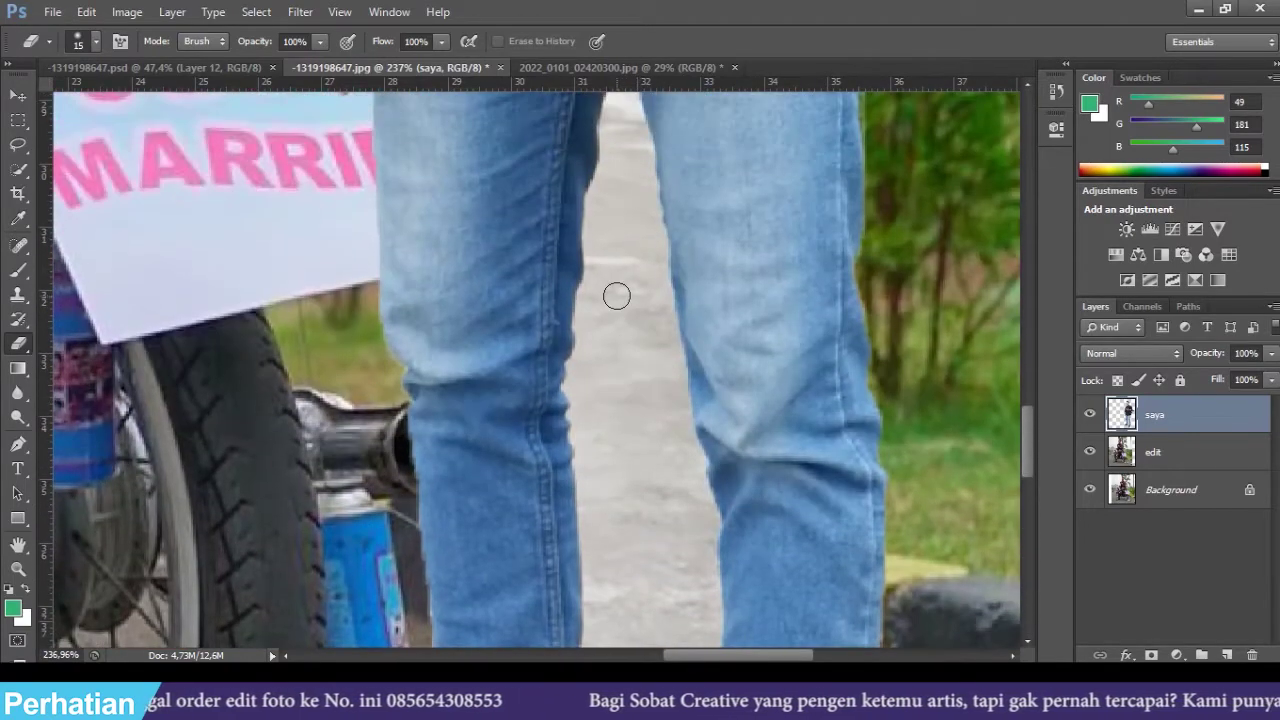
drag(617, 296, 614, 548)
scroll(609, 455, down, 4)
- Erase the remaining concrete along the inner edges of the man's legs up to the crotch with a 7 px Eraser
key(bracketleft)
key(bracketleft)
key(bracketleft)
key(bracketleft)
key(bracketleft)
key(bracketleft)
key(bracketleft)
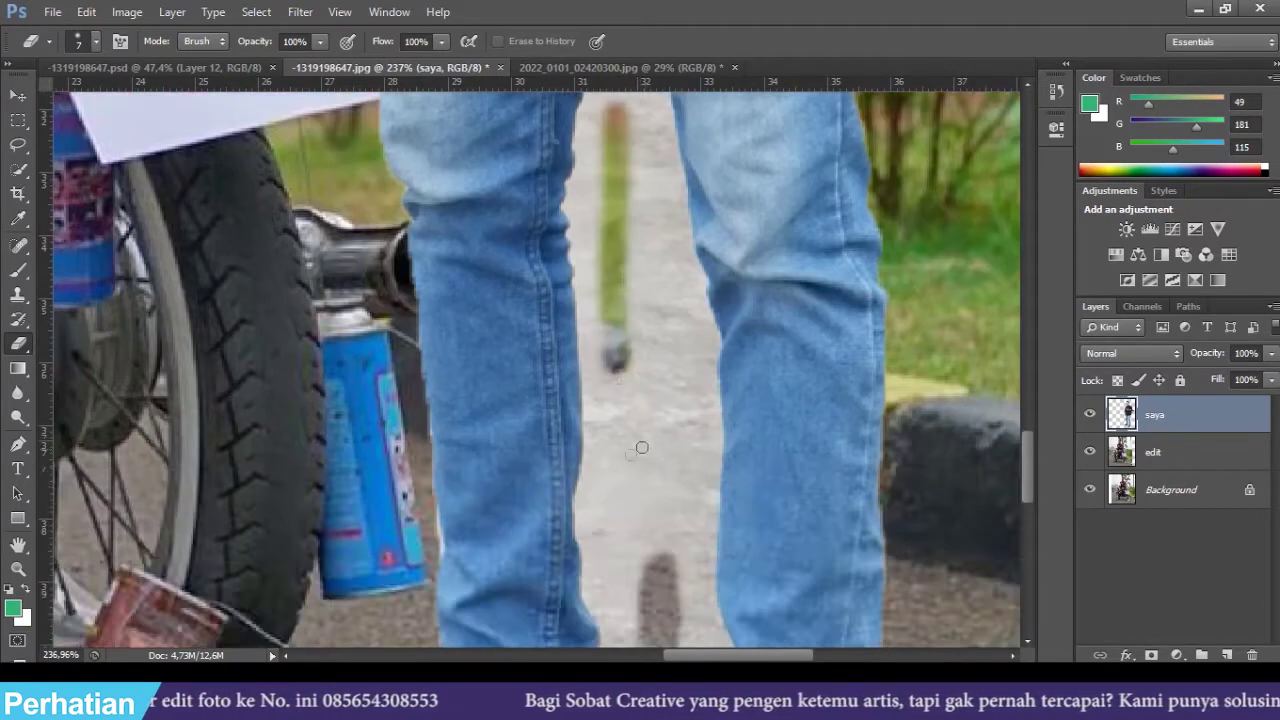
scroll(488, 114, up, 10)
drag(520, 465, 555, 243)
drag(557, 256, 587, 401)
scroll(587, 401, down, 10)
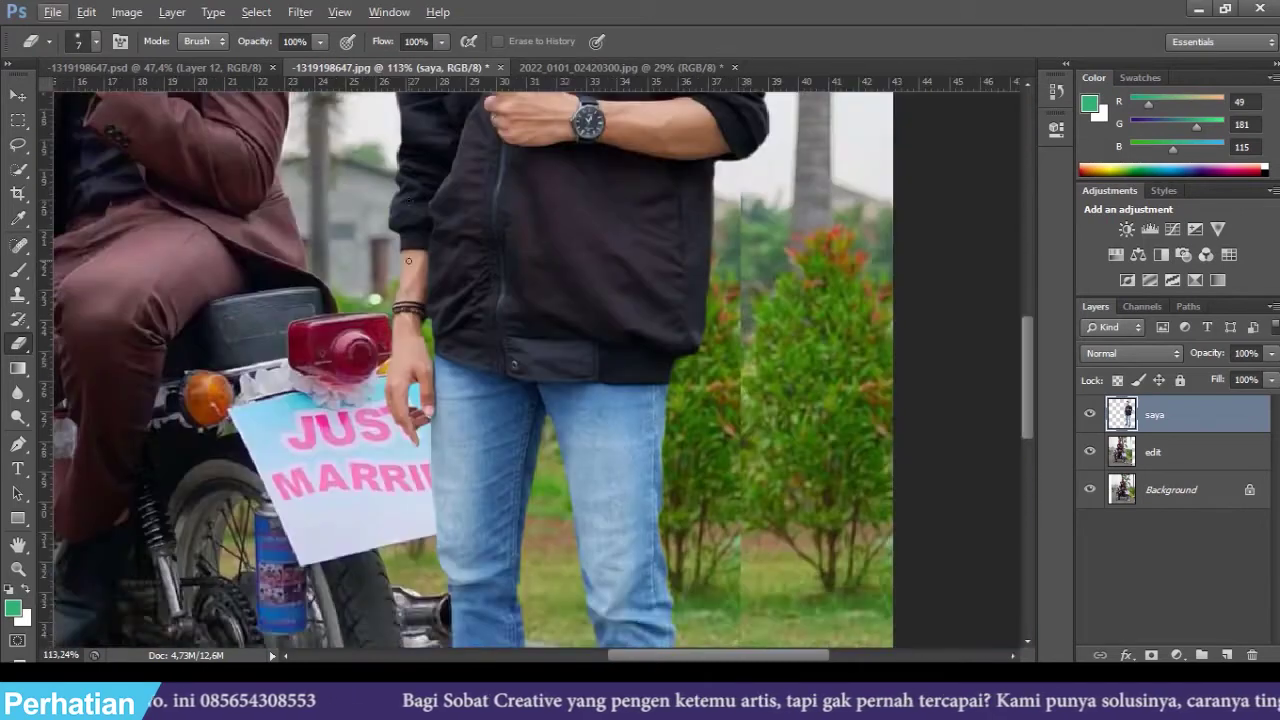
- Review the man's cut-out edges and the whole composite for leftover background
key(bracketright)
key(bracketright)
key(bracketright)
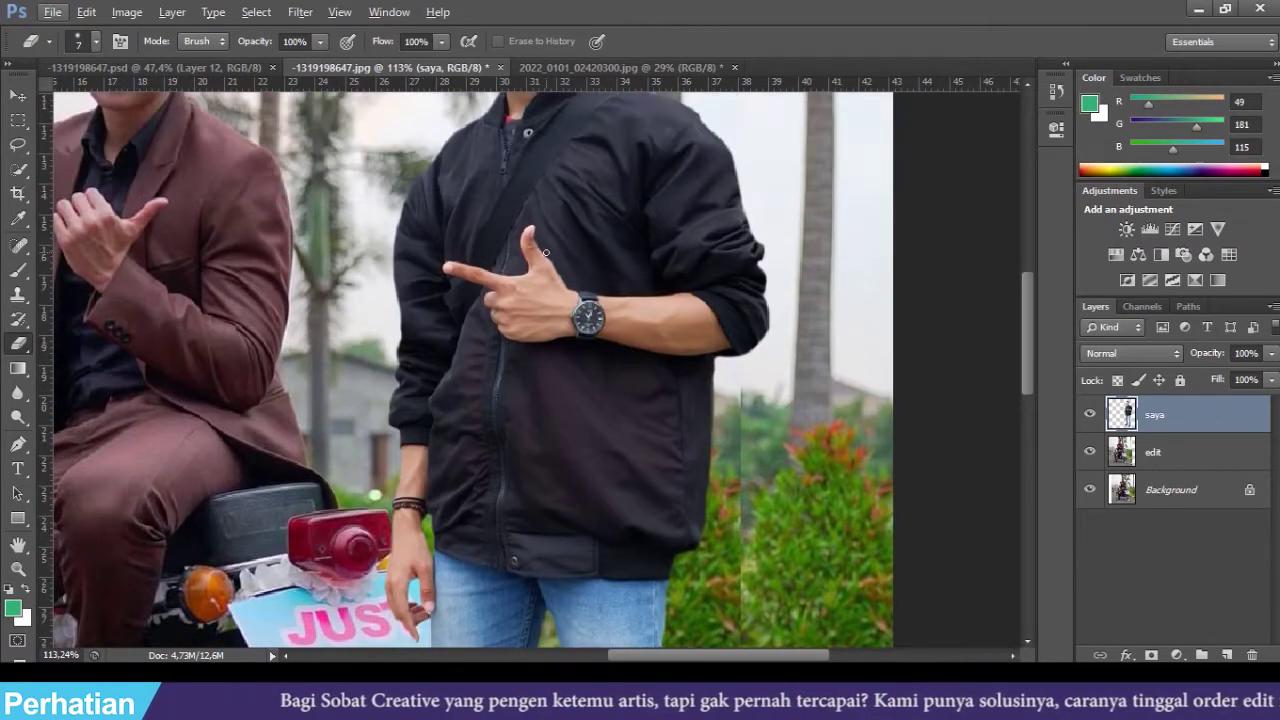
key(ctrl+0)
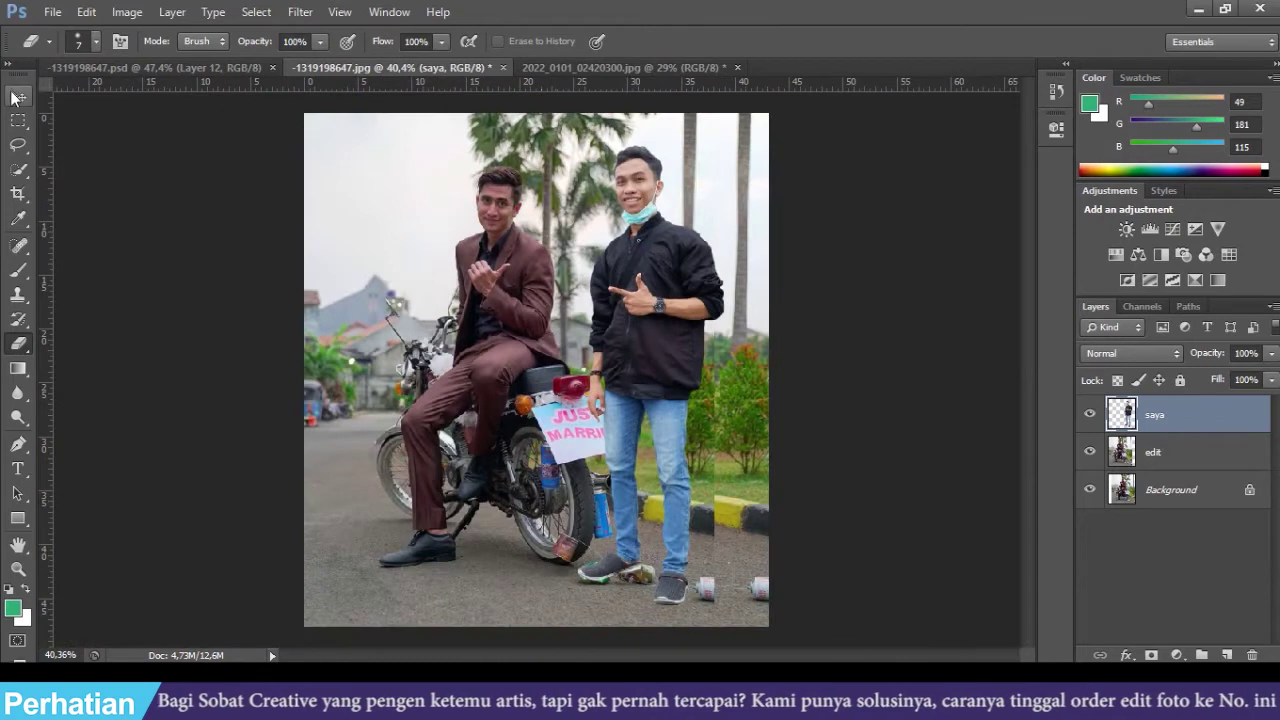
click(17, 95)
scroll(659, 438, up, 3)
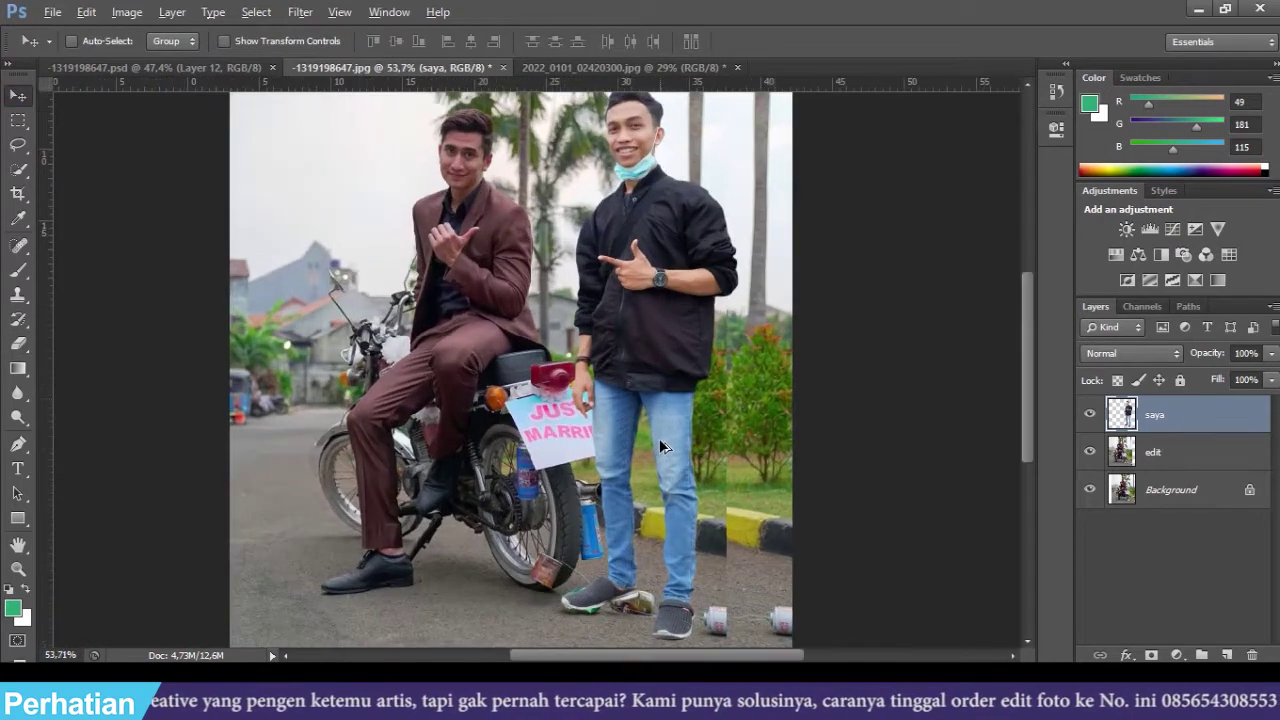
- Clone sampled asphalt over the gold can behind the man's shoe on the edit layer with a 45 px Clone Stamp
click(1180, 452)
scroll(722, 440, down, 3)
scroll(725, 437, up, 3)
scroll(725, 435, up, 2)
scroll(763, 263, down, 8)
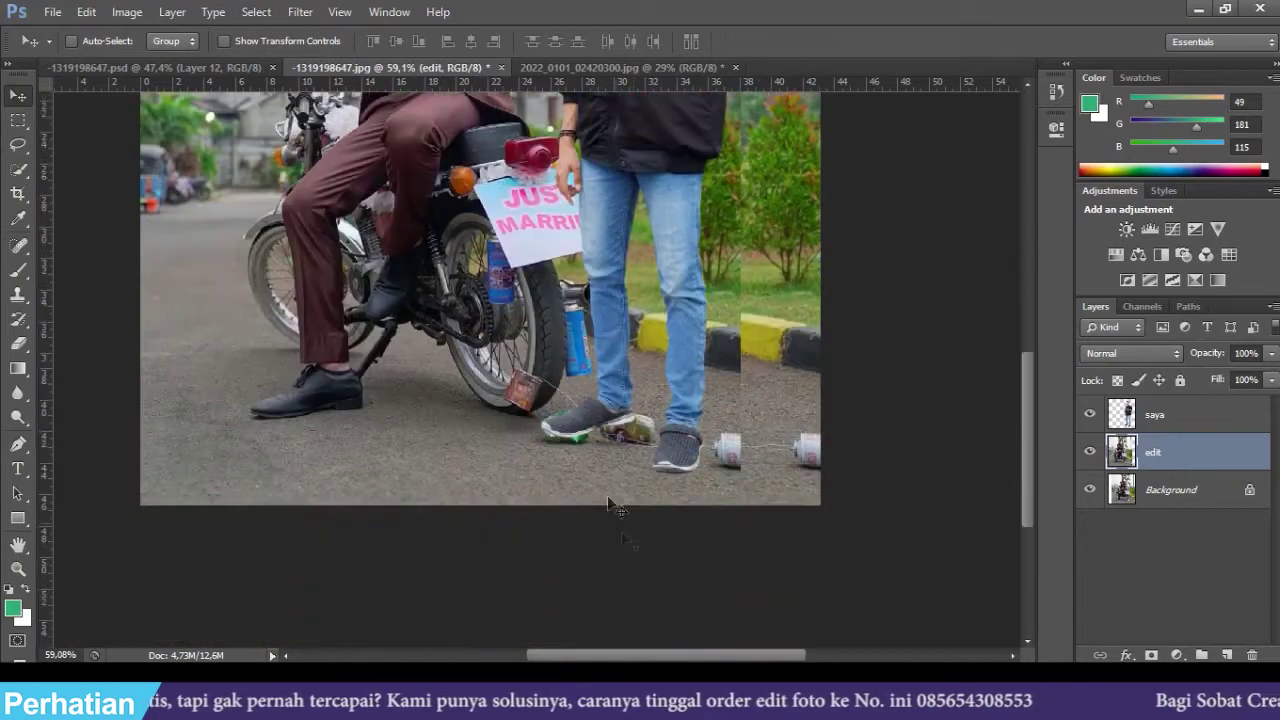
scroll(612, 462, up, 8)
scroll(620, 466, up, 1)
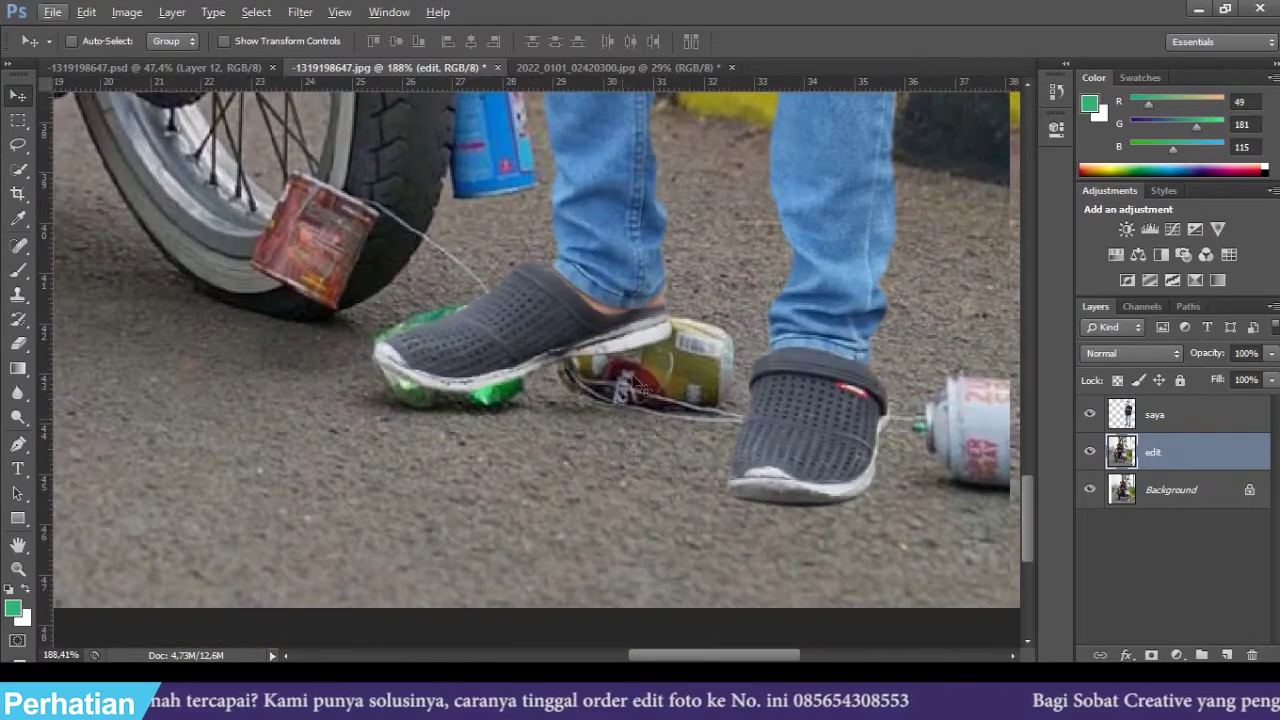
scroll(620, 476, down, 4)
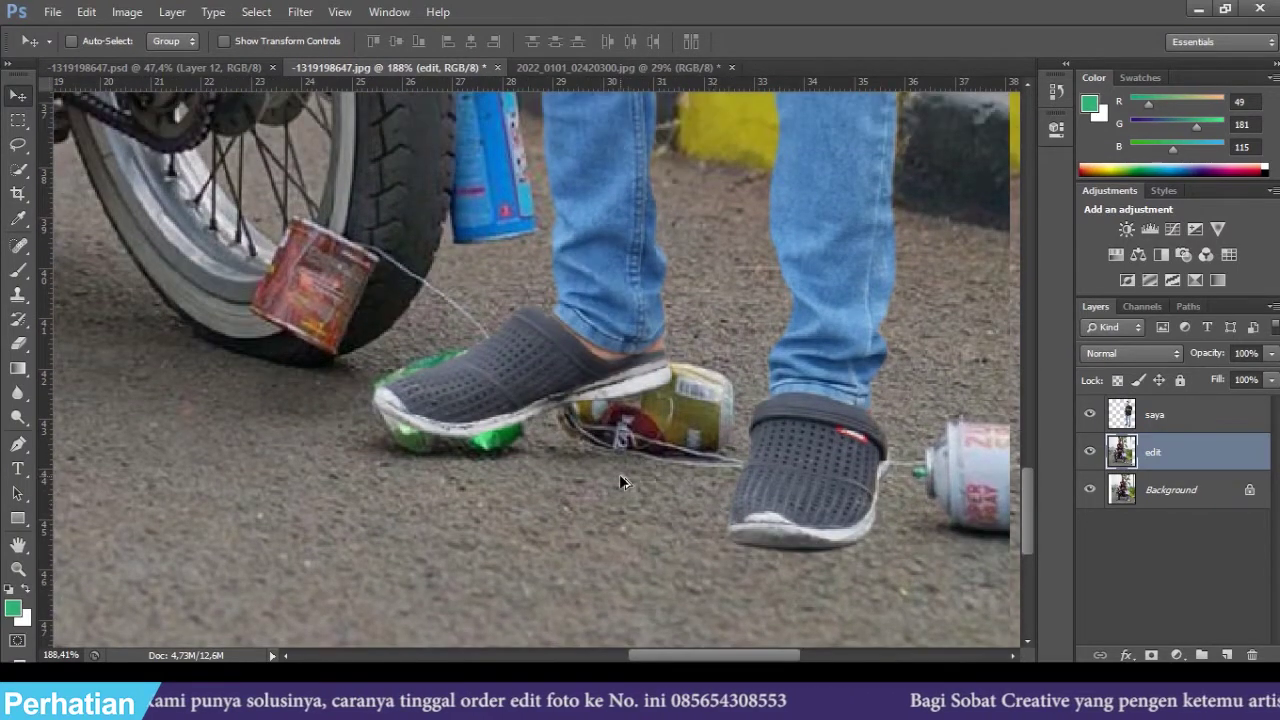
key(s)
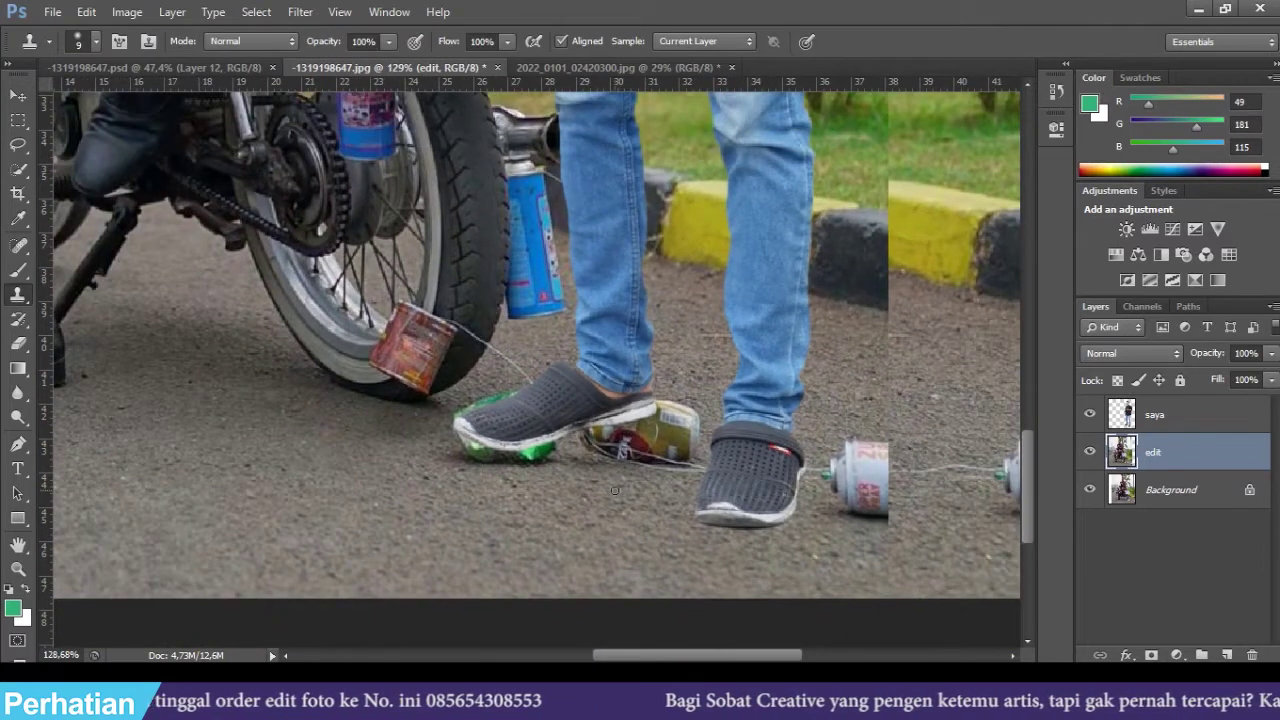
key(alt)
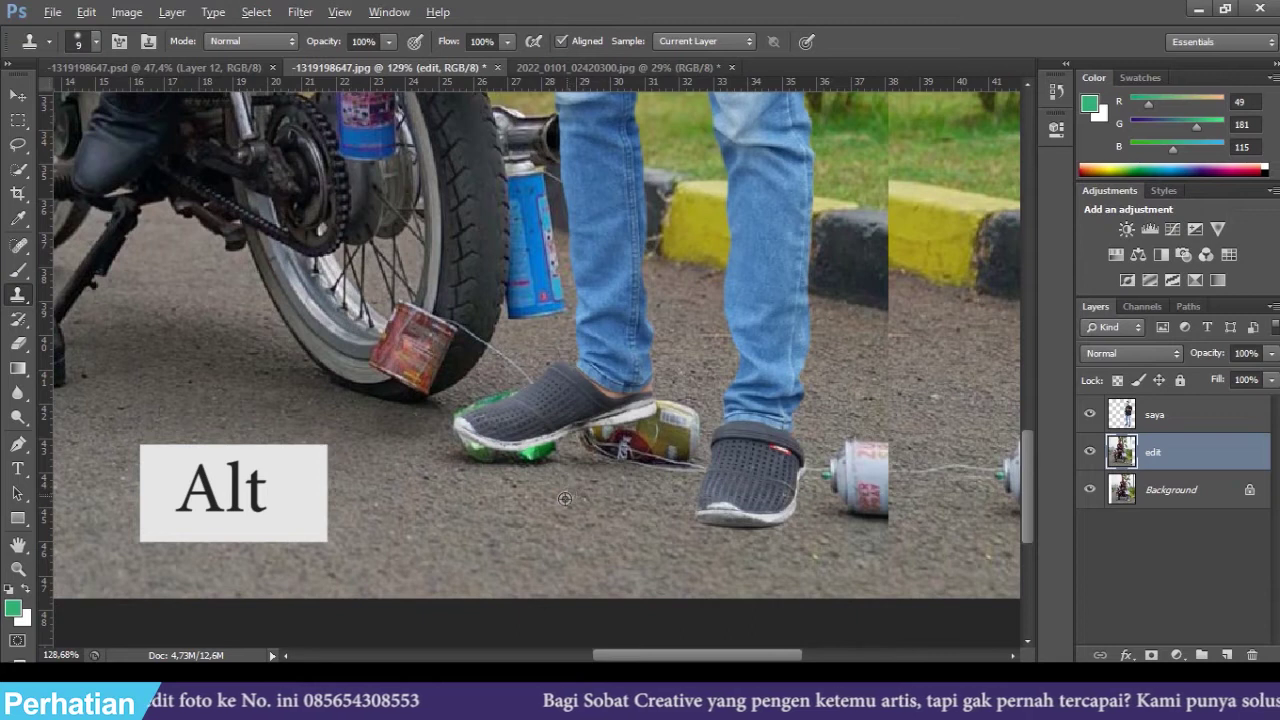
alt+click(565, 499)
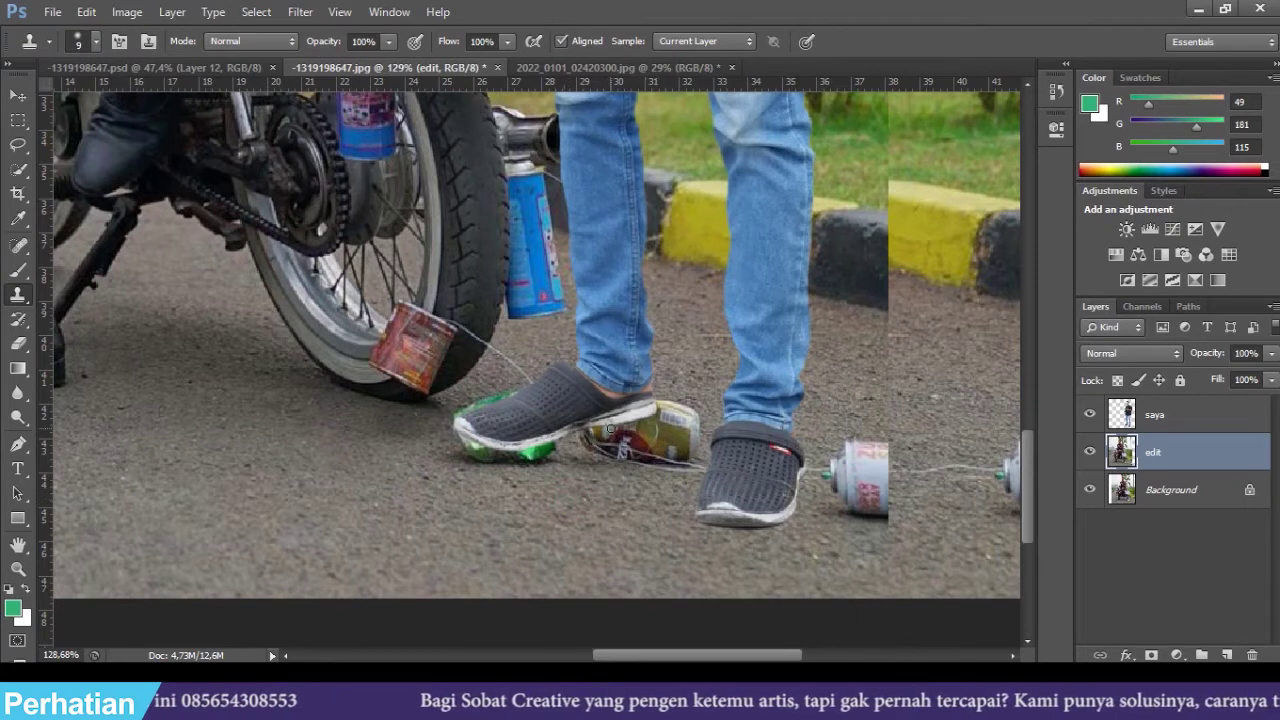
key(bracketright)
key(bracketright)
click(547, 491)
mouse_move(626, 435)
mouse_down()
mouse_move(682, 428)
mouse_move(672, 418)
mouse_up()
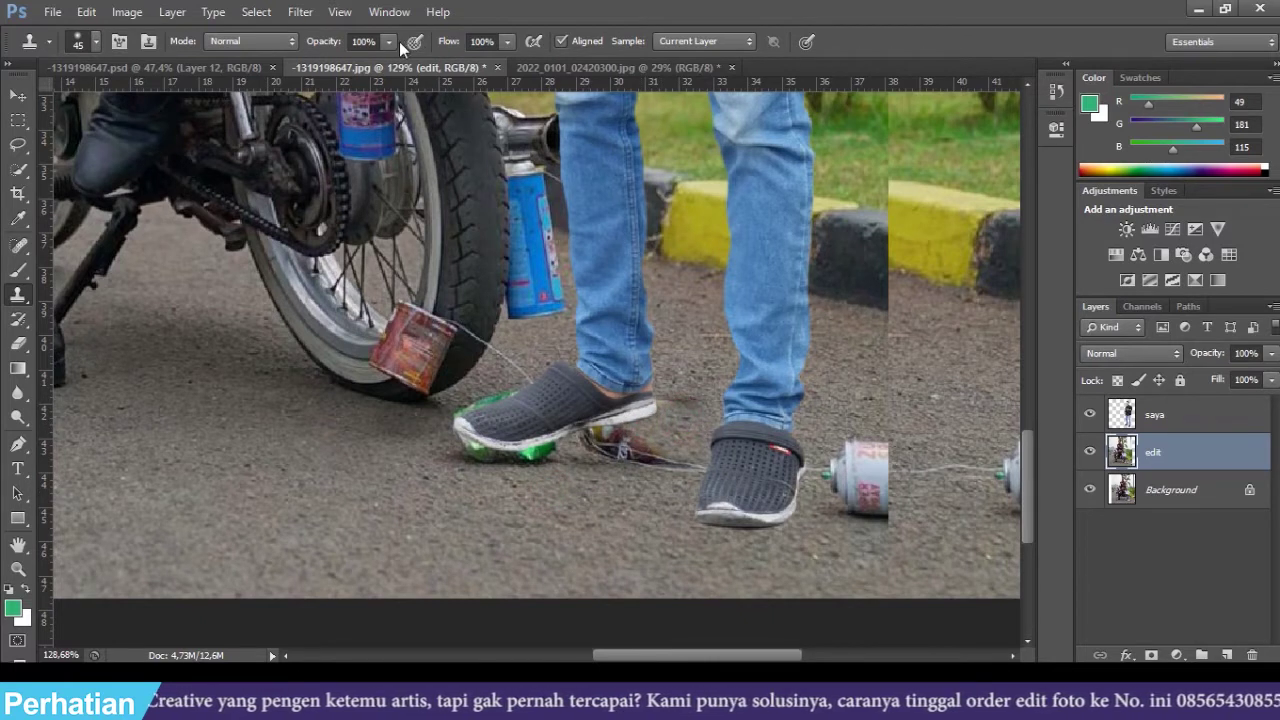
- Undo the last clone strokes, resample clean asphalt and clone over the cans and string around the man's shoes
key(ctrl+alt+z)
key(ctrl+alt+z)
key(ctrl+alt+z)
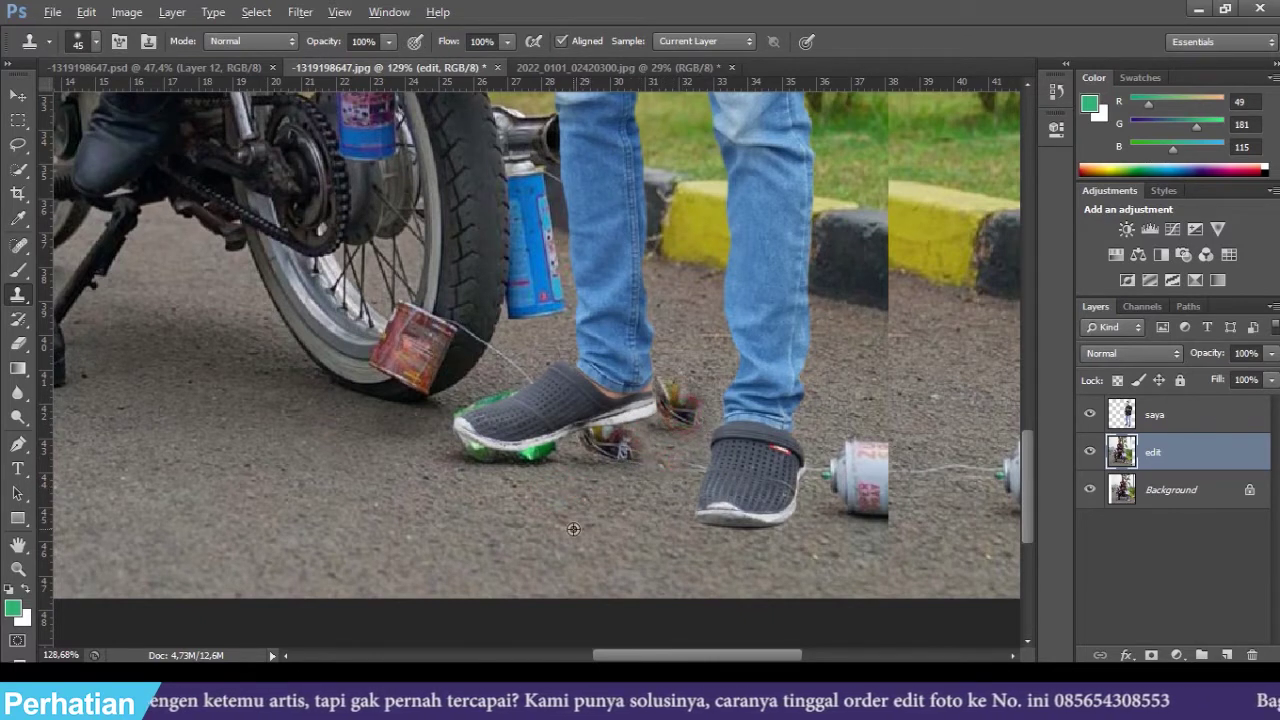
alt+click(601, 510)
mouse_move(662, 432)
mouse_down()
mouse_move(595, 438)
mouse_move(642, 449)
mouse_up()
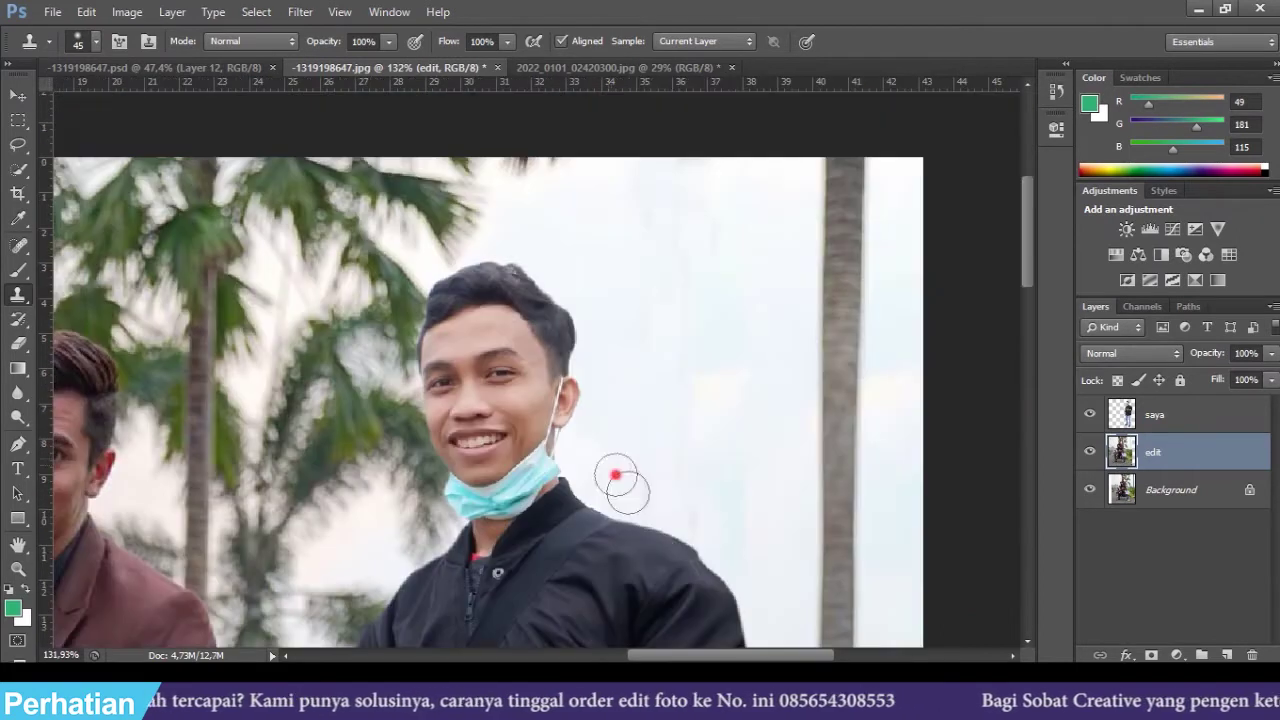
- Duplicate the Background layer and shift the copy until its kerb and bushes line up with the edit layer
scroll(631, 400, down, 5)
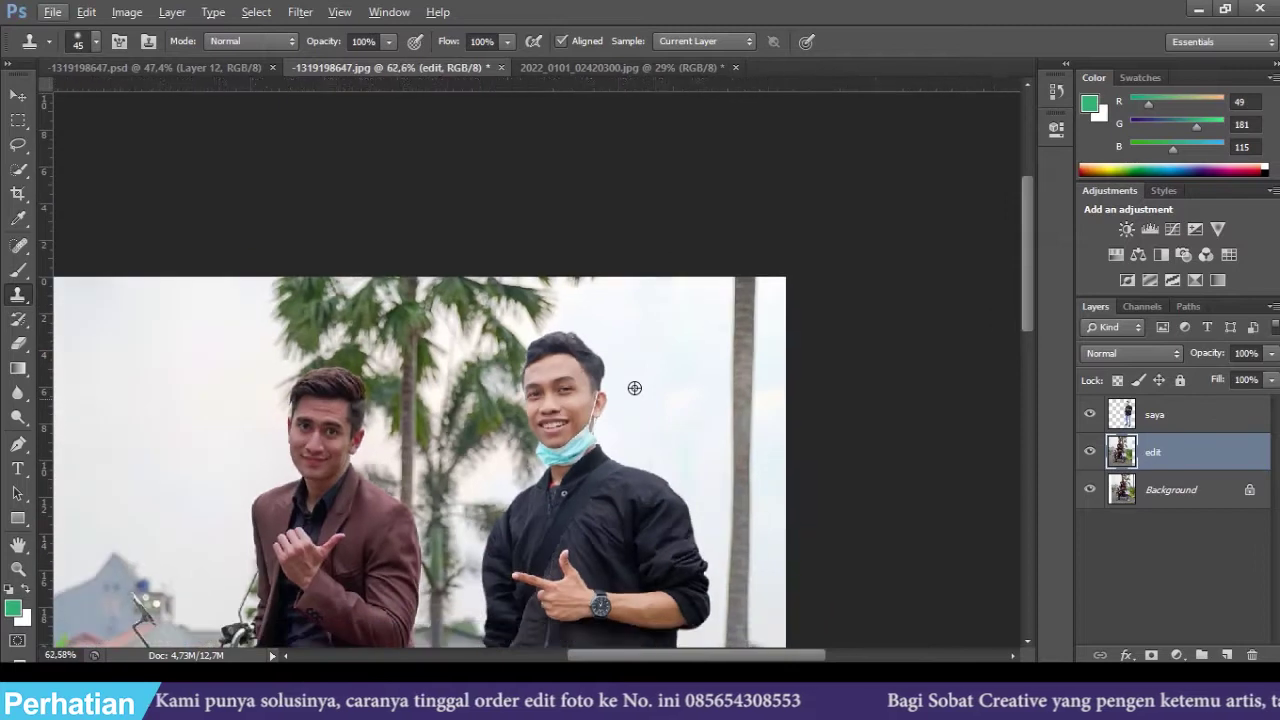
scroll(634, 388, down, 1)
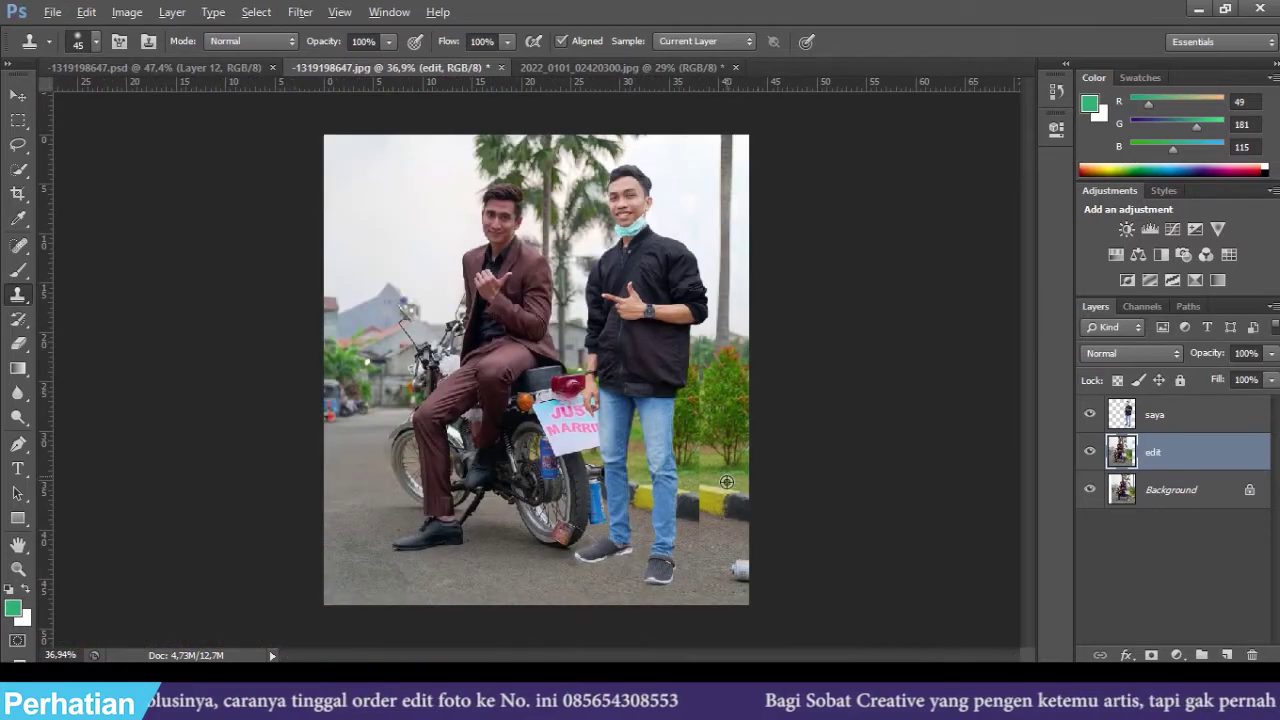
scroll(727, 482, up, 5)
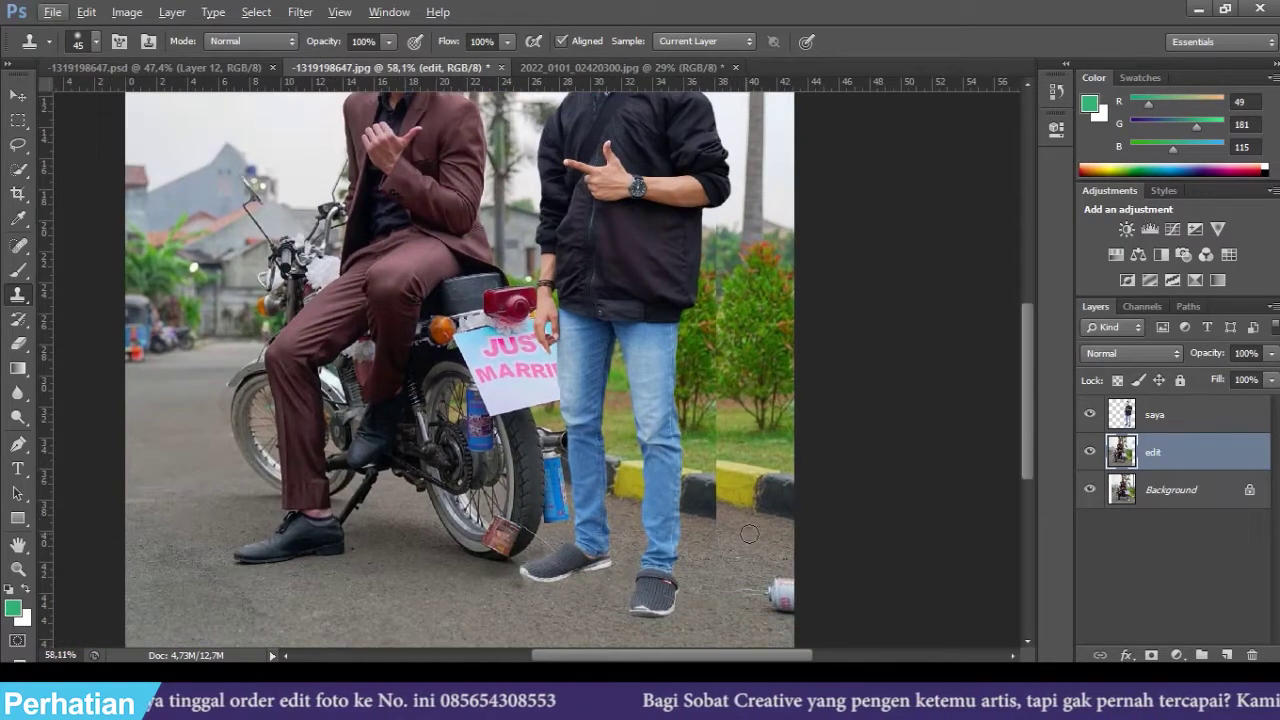
scroll(751, 600, down, 2)
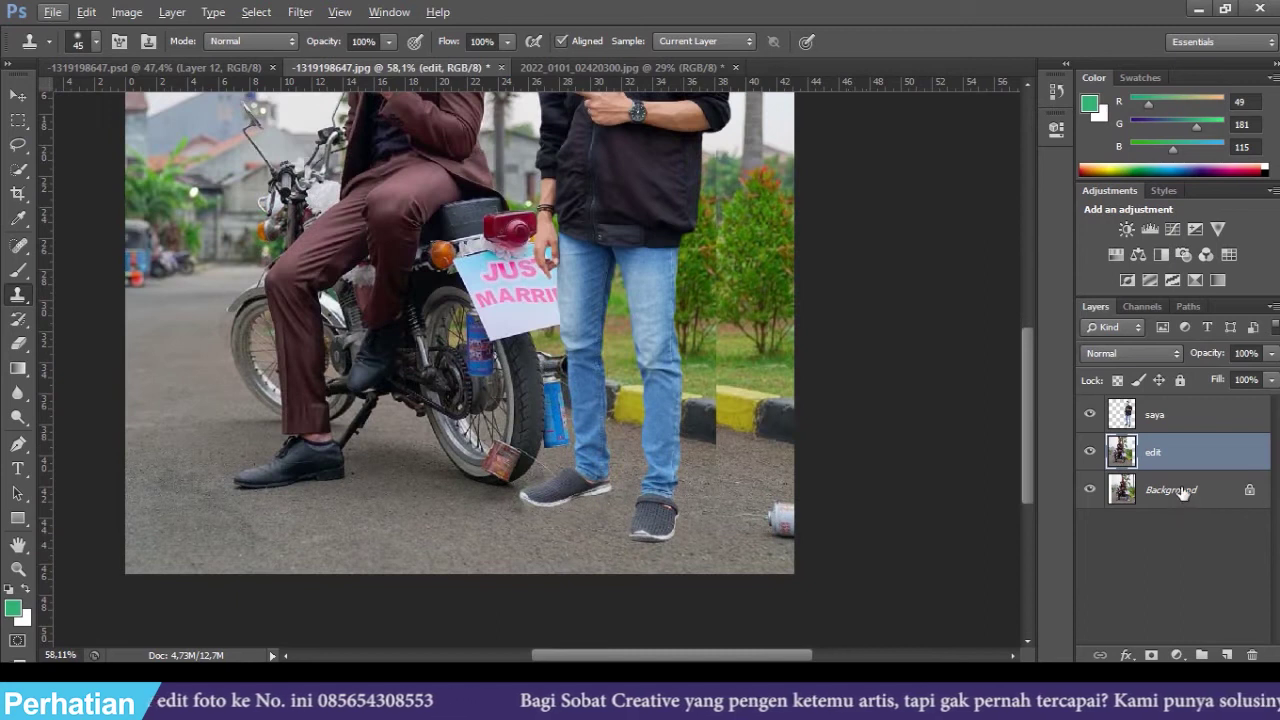
click(1184, 491)
click(18, 95)
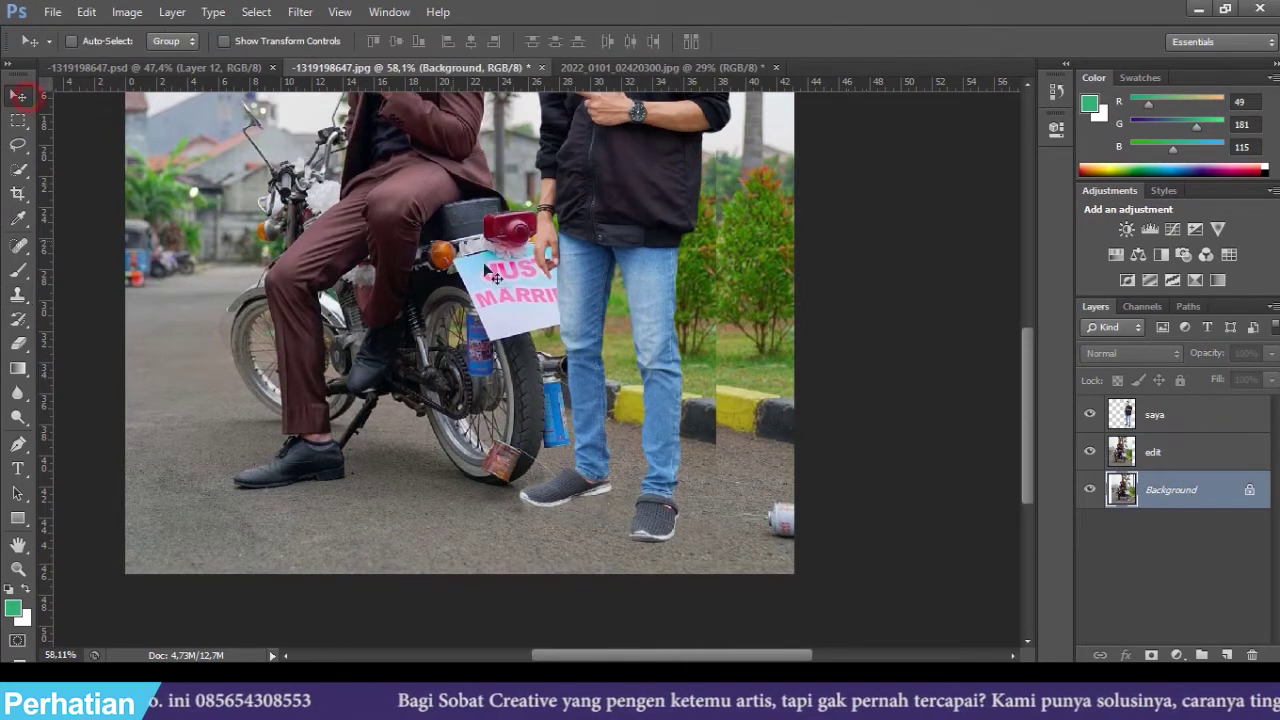
key(ctrl+j)
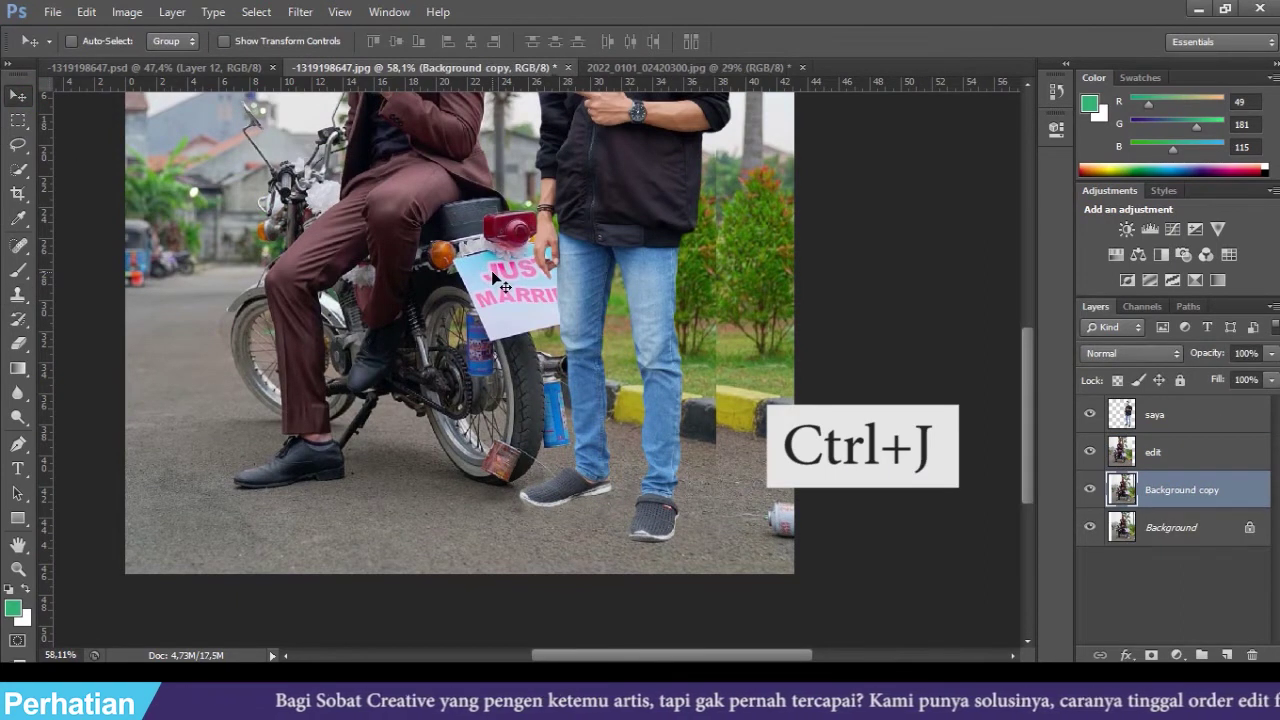
drag(745, 288, 757, 320)
key(ctrl+0)
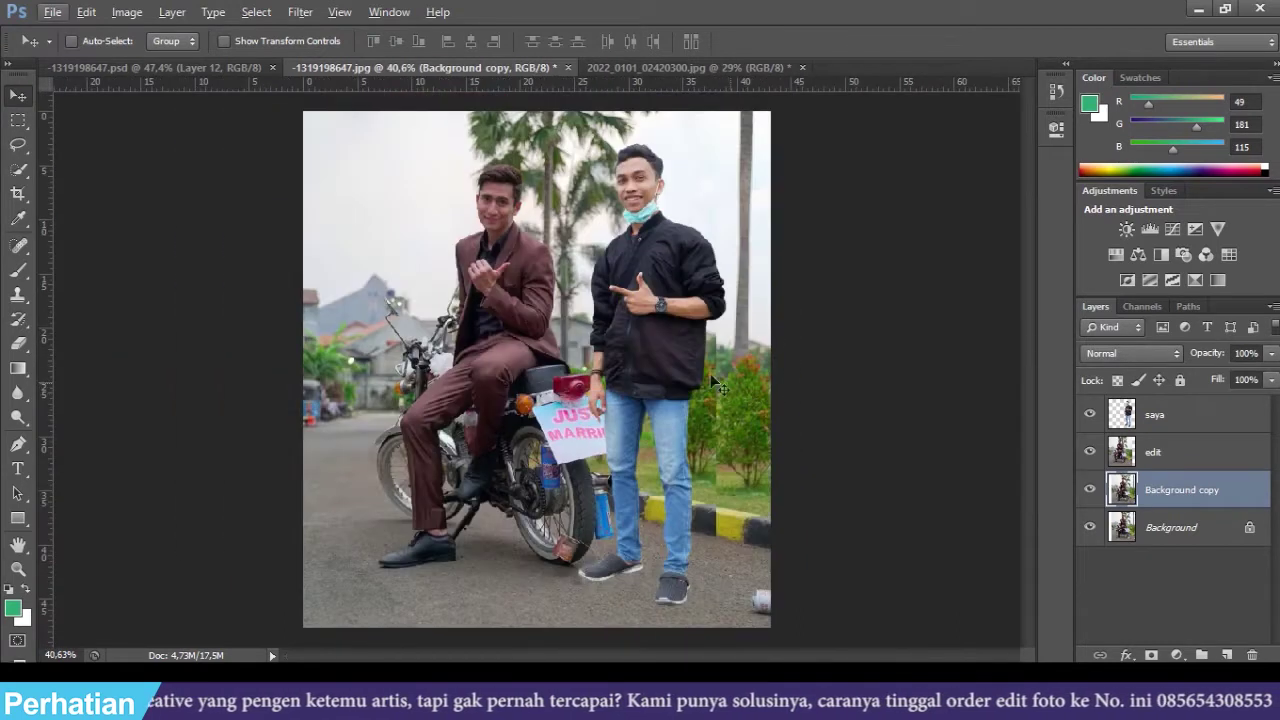
- Compare the shifted background copy with the edit layer by hiding and reshowing the edit layer
scroll(794, 403, up, 3)
click(1090, 452)
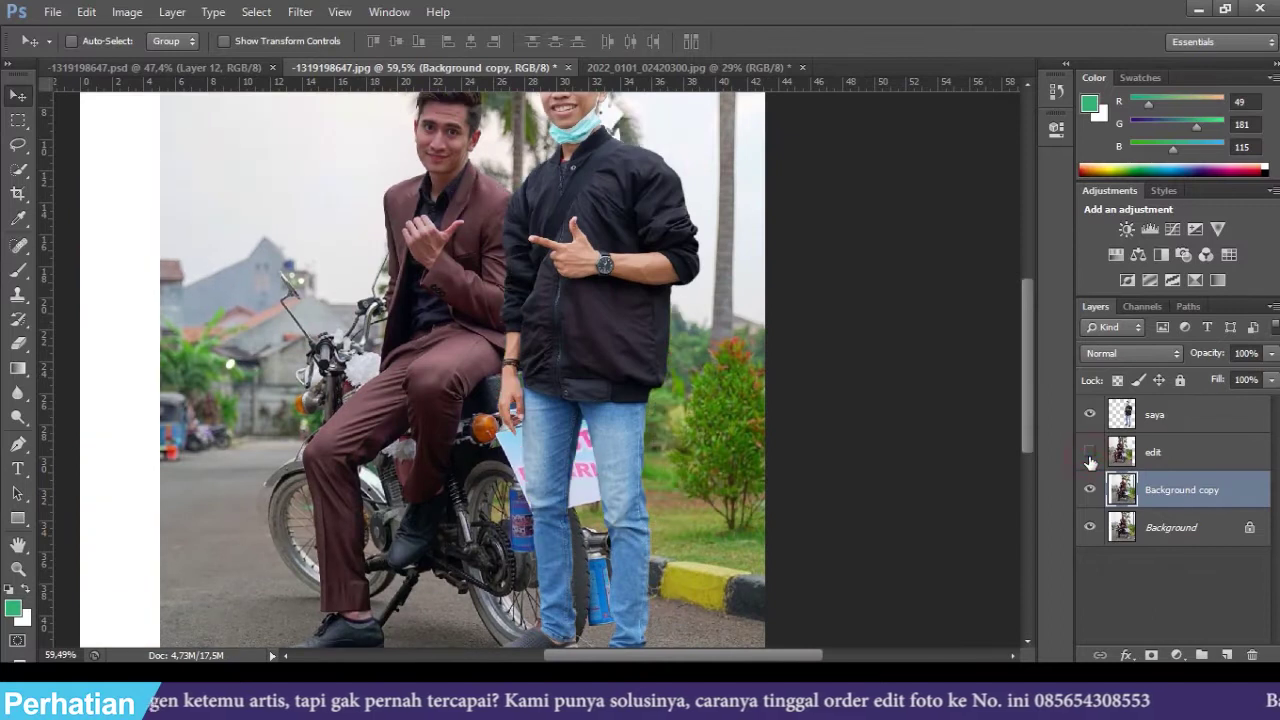
click(1090, 452)
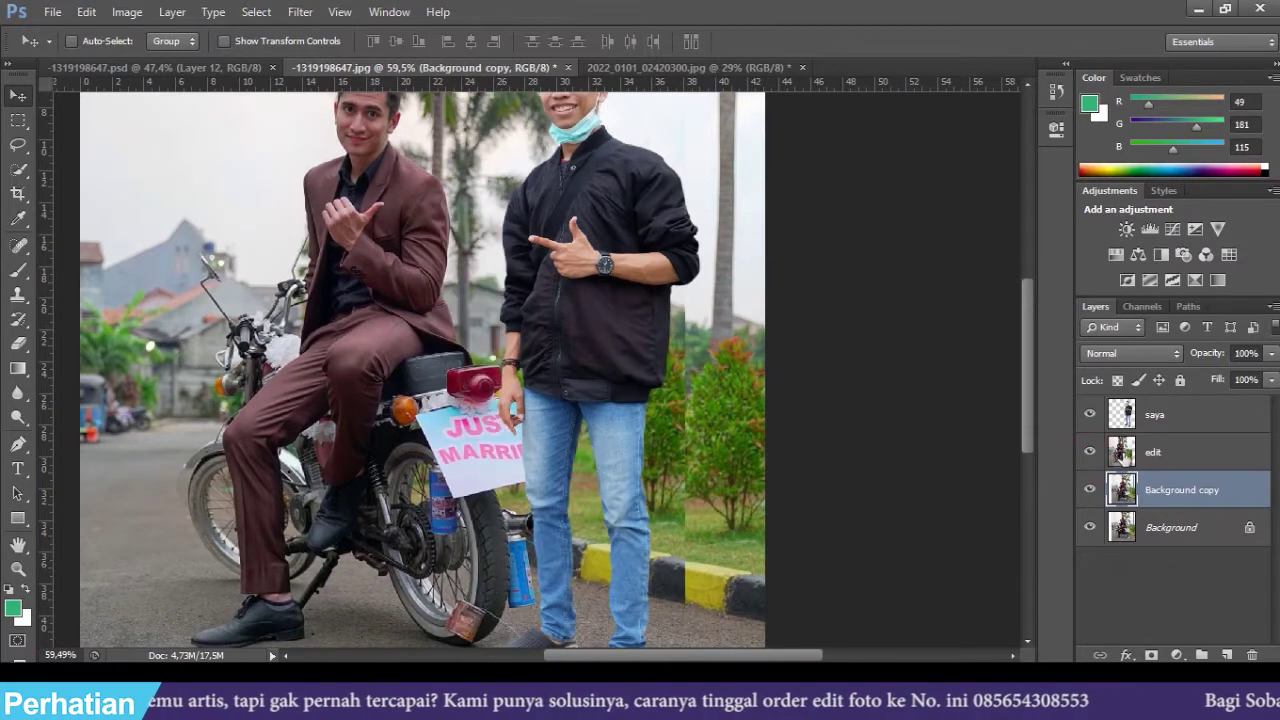
- Erase the seam beside the man's jacket and through the bushes on the edit layer with a 50 px Eraser
click(1154, 451)
key(e)
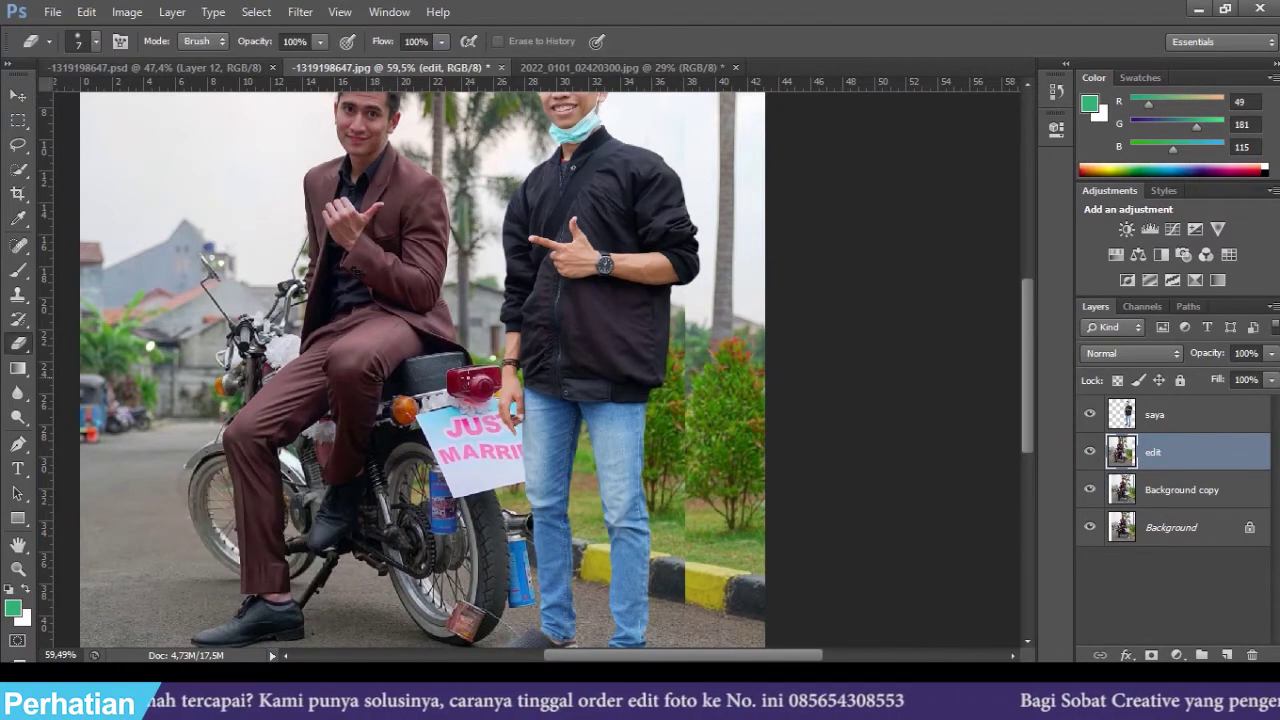
key(bracketright)
key(bracketright)
key(bracketright)
key(bracketright)
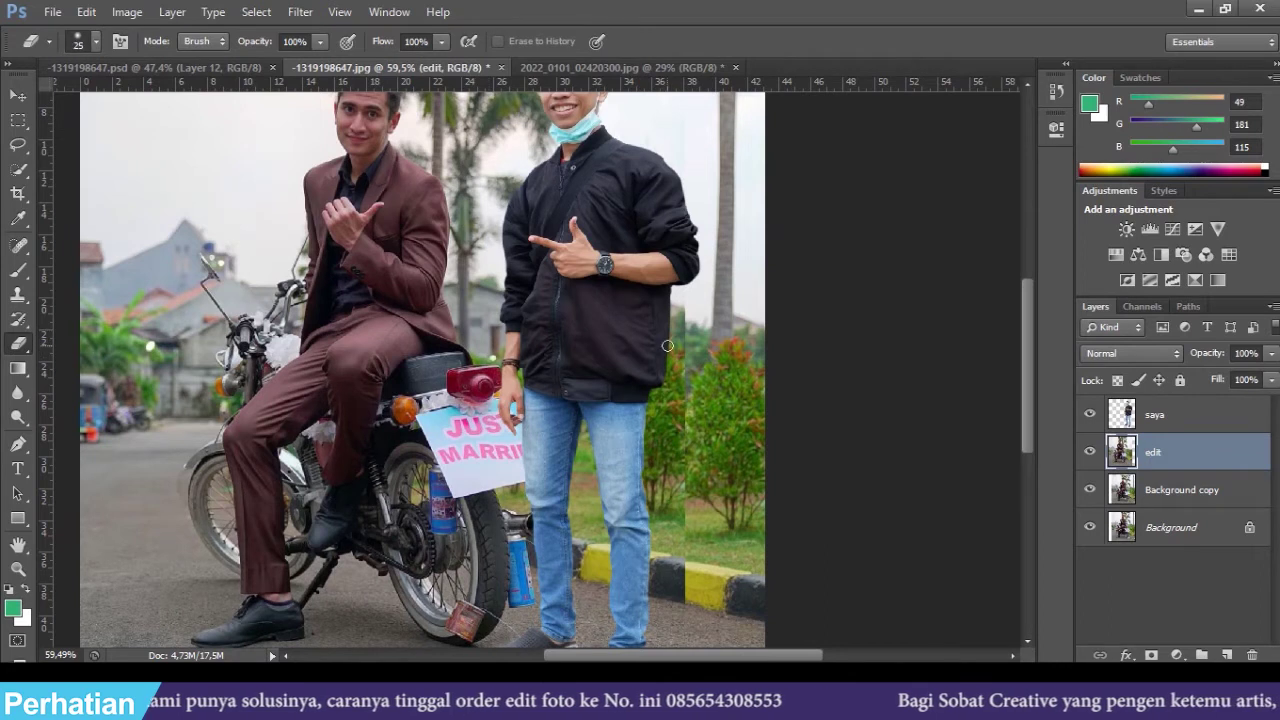
scroll(676, 366, up, 3)
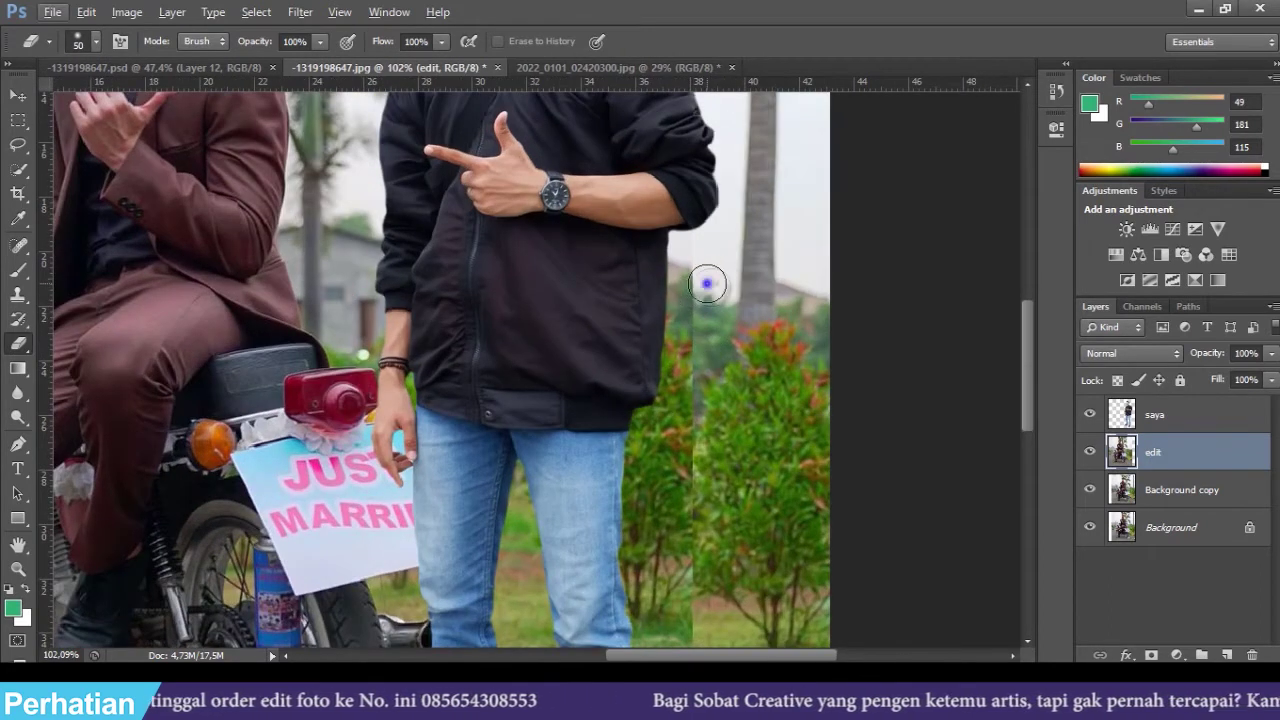
right_click(706, 283)
click(894, 209)
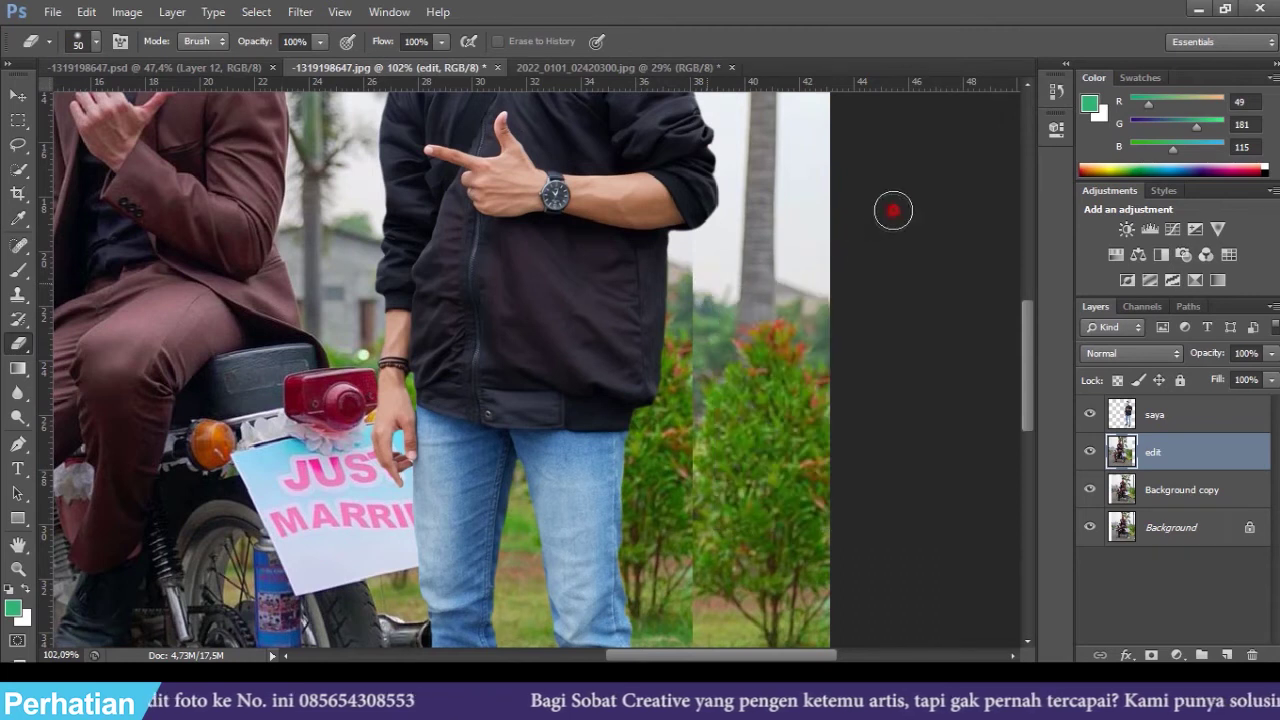
mouse_move(684, 303)
mouse_down()
mouse_move(703, 391)
mouse_move(682, 425)
mouse_move(682, 407)
mouse_move(712, 425)
mouse_move(696, 420)
mouse_move(736, 545)
mouse_up()
- Erase the rest of the seam through the grass and along the kerb on the edit layer
scroll(736, 544, down, 3)
mouse_move(697, 487)
mouse_down()
mouse_move(709, 536)
mouse_move(665, 491)
mouse_move(678, 385)
mouse_move(684, 455)
mouse_move(649, 360)
mouse_move(662, 403)
mouse_move(680, 340)
mouse_move(633, 374)
mouse_move(611, 446)
mouse_move(668, 485)
mouse_move(661, 476)
mouse_move(695, 553)
mouse_move(711, 531)
mouse_move(697, 526)
mouse_move(709, 591)
mouse_move(707, 552)
mouse_move(709, 579)
mouse_move(698, 560)
mouse_move(663, 567)
mouse_up()
scroll(695, 553, down, 2)
scroll(709, 598, down, 2)
click(694, 509)
scroll(742, 510, down, 1)
scroll(741, 510, down, 2)
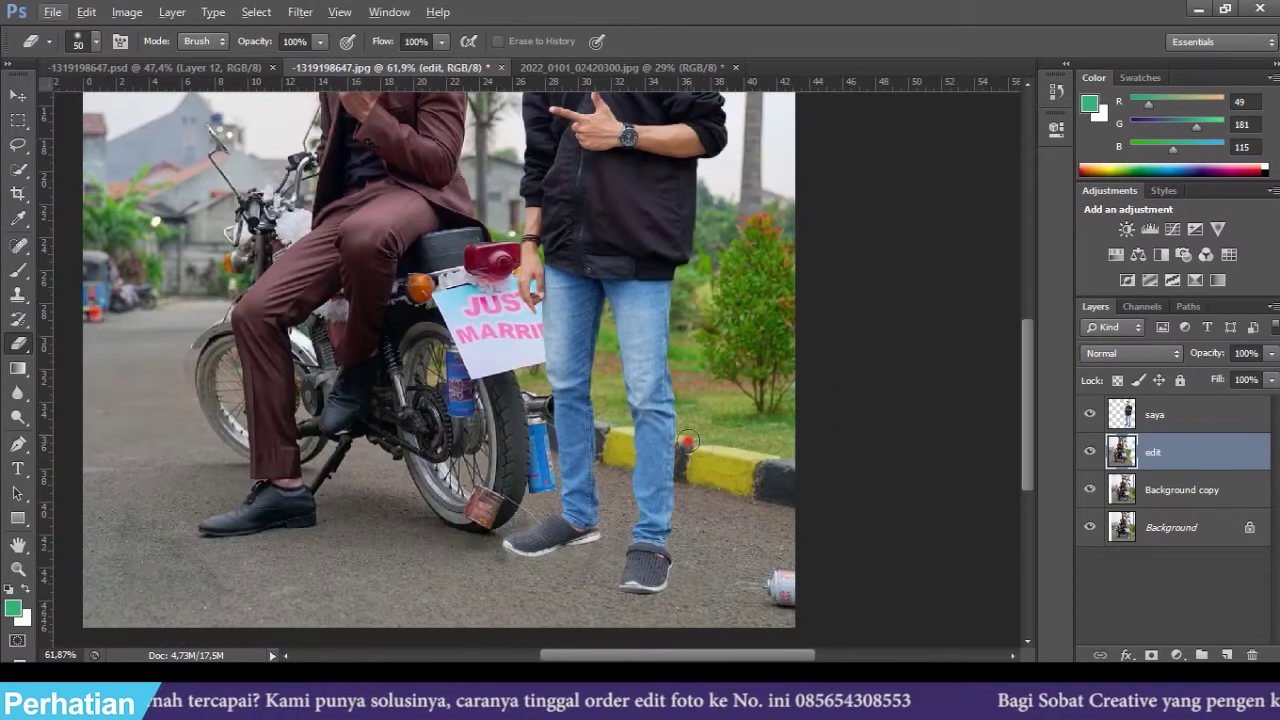
scroll(760, 460, down, 1)
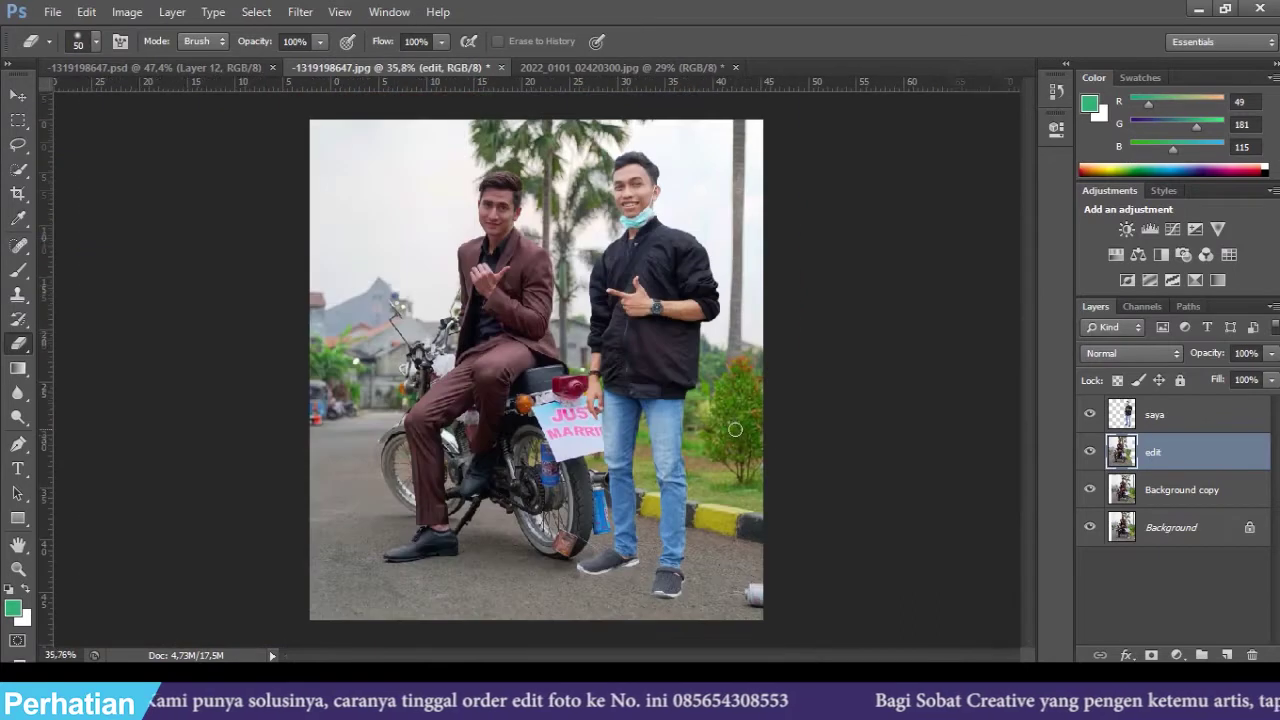
scroll(746, 517, down, 1)
scroll(769, 540, up, 1)
- Clone clean asphalt over the spray can and string near the road's edge on the Background copy layer with a 45 px Clone Stamp
scroll(785, 615, up, 4)
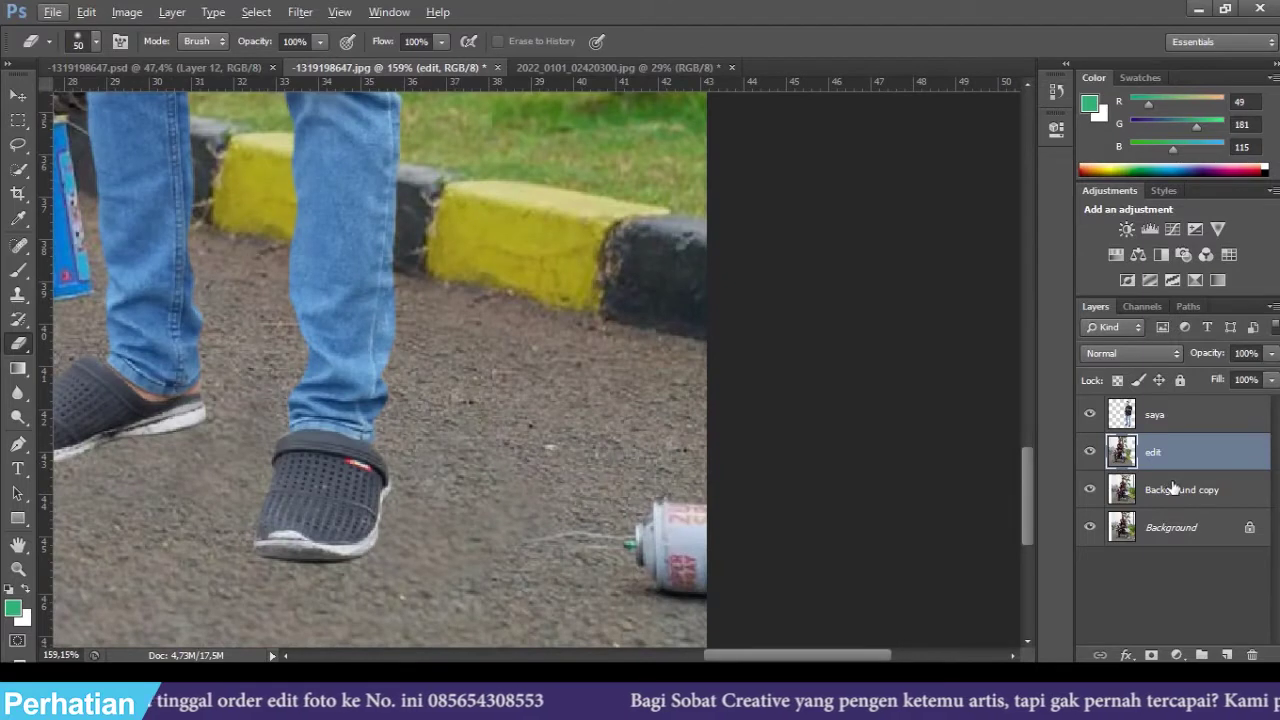
click(1175, 527)
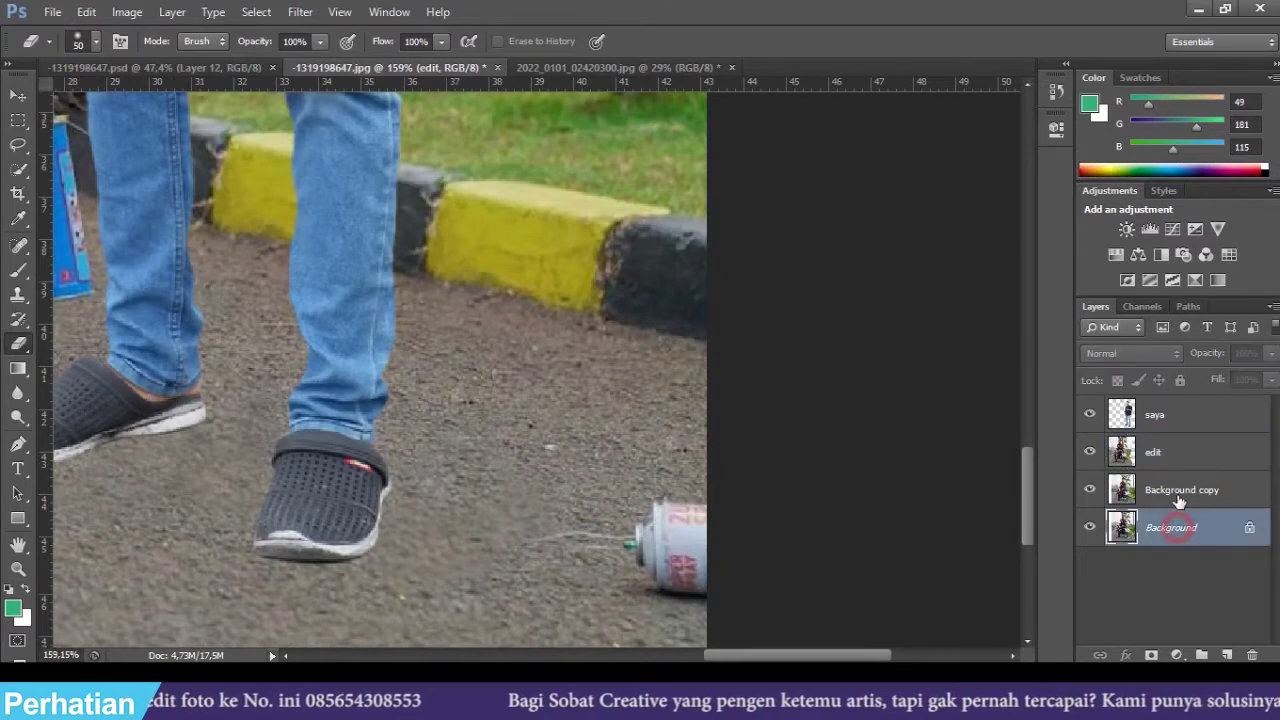
click(1180, 490)
key(s)
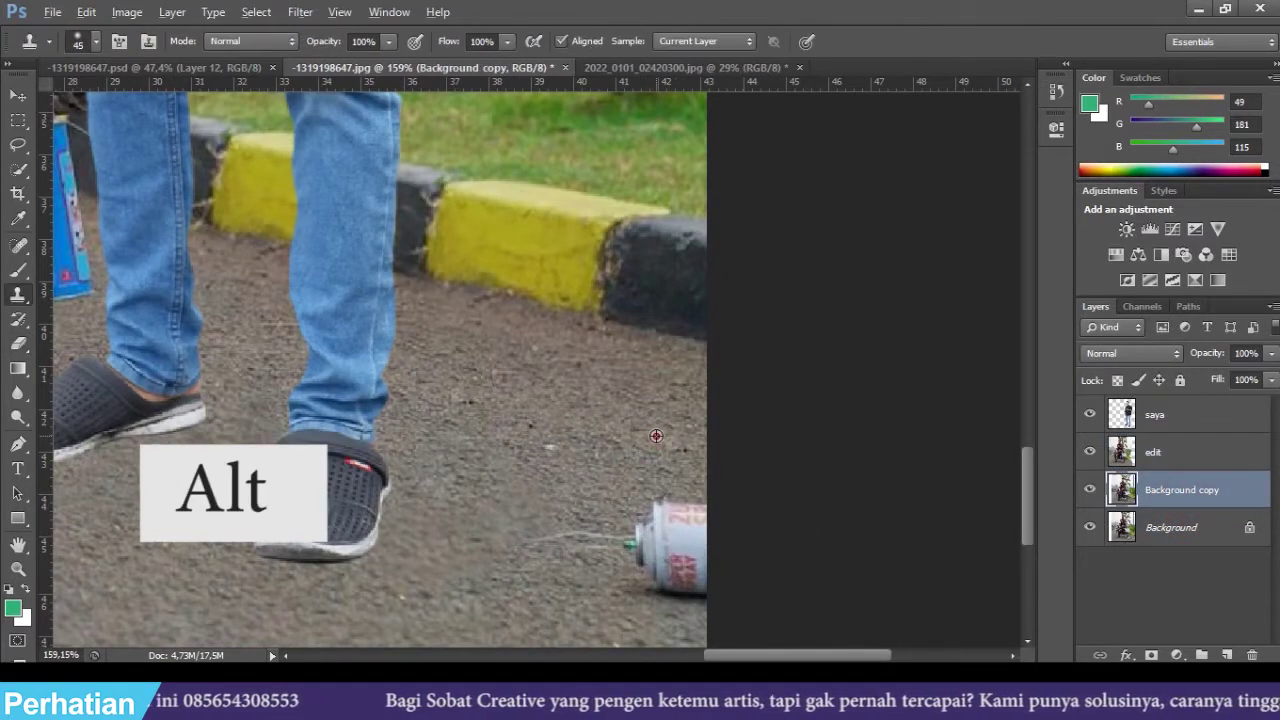
alt+click(656, 436)
mouse_move(650, 510)
mouse_down()
mouse_move(711, 609)
mouse_move(623, 454)
mouse_move(644, 539)
mouse_move(703, 613)
mouse_move(648, 570)
mouse_up()
mouse_move(588, 512)
mouse_down()
mouse_move(566, 526)
mouse_move(597, 542)
mouse_move(546, 556)
mouse_up()
alt+click(674, 446)
scroll(675, 447, down, 5)
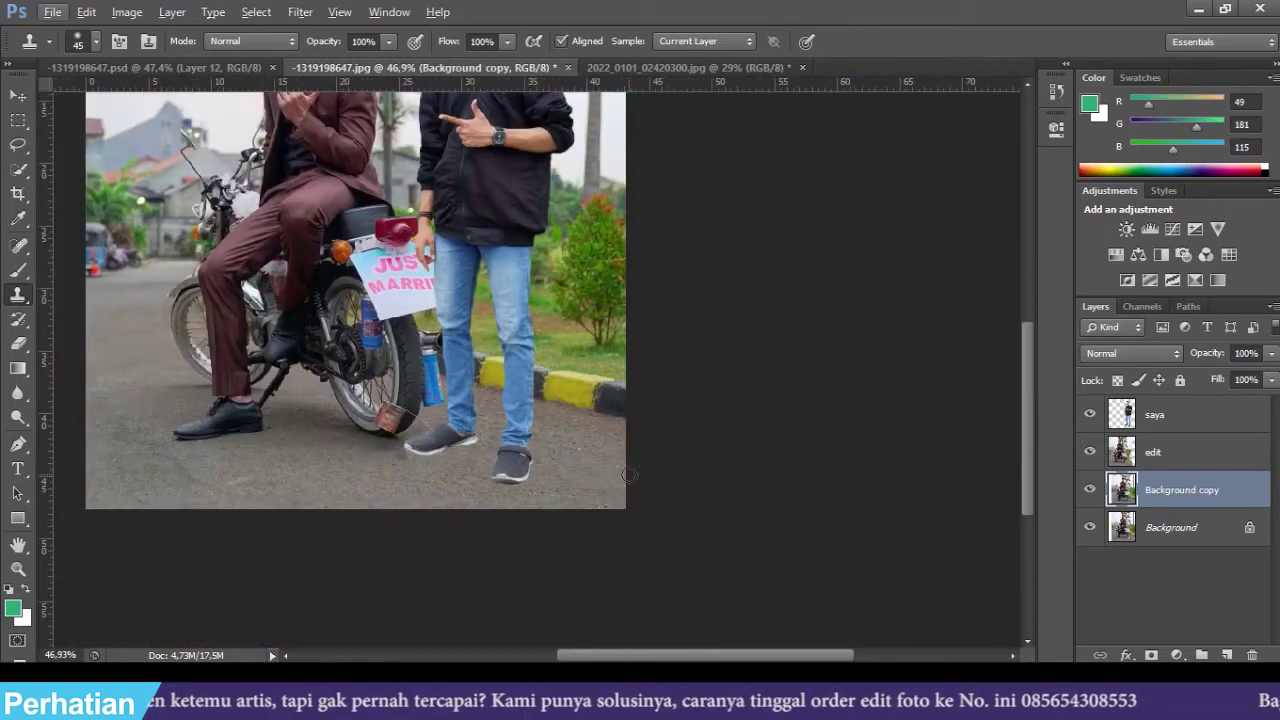
click(18, 95)
scroll(672, 420, up, 4)
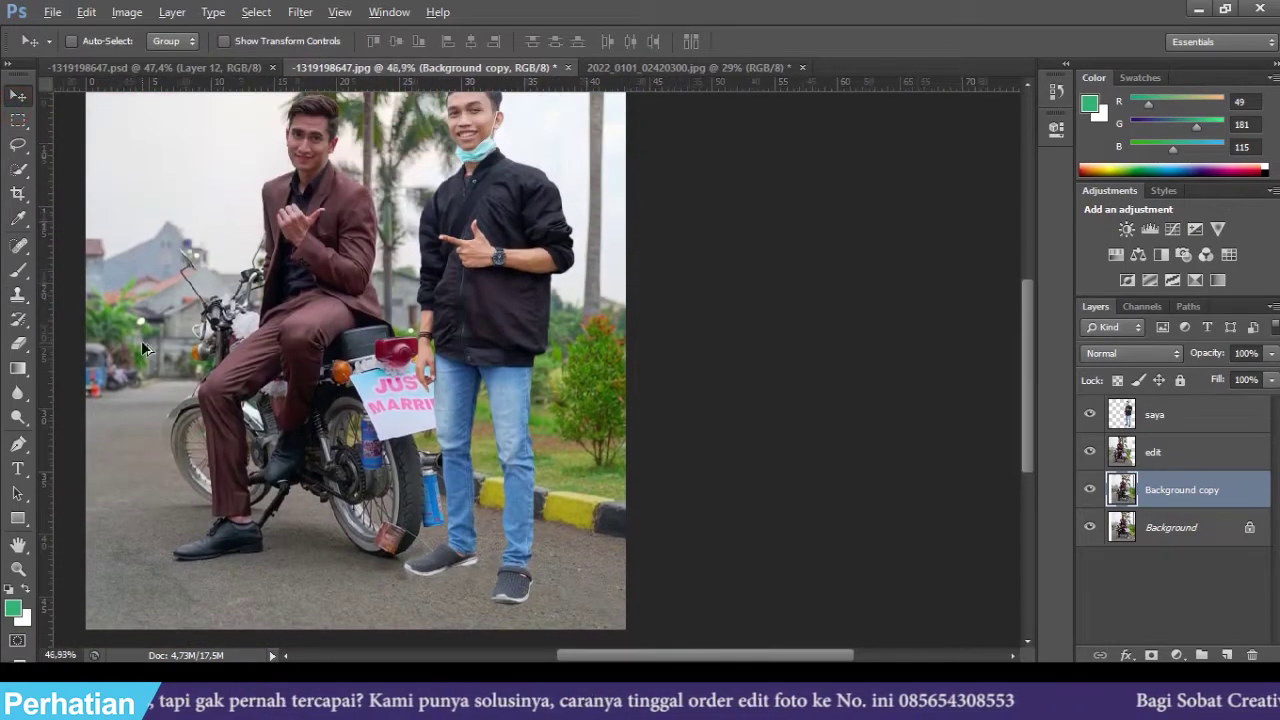
scroll(225, 340, down, 2)
scroll(886, 480, up, 1)
- Load the saya layer's outline as a selection and add a Curves adjustment layer masked to the standing man
click(1166, 414)
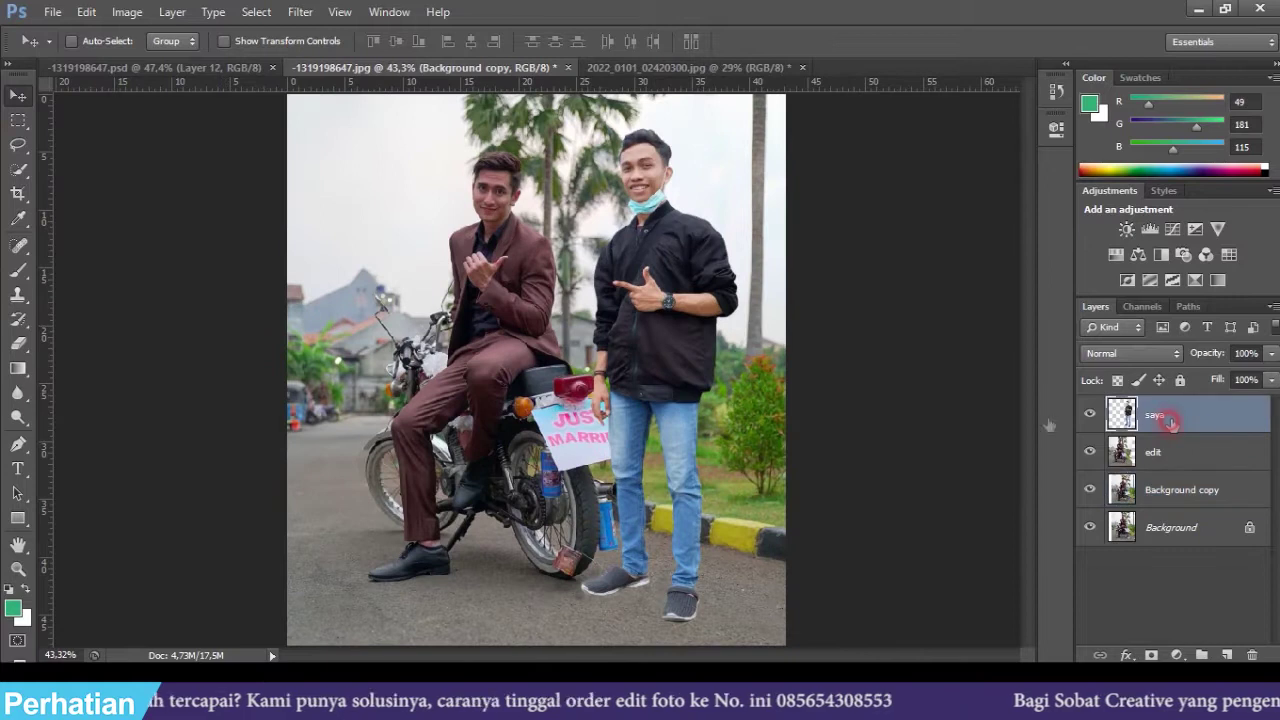
key(e)
scroll(703, 236, up, 5)
scroll(703, 236, down, 2)
key(v)
scroll(770, 306, down, 3)
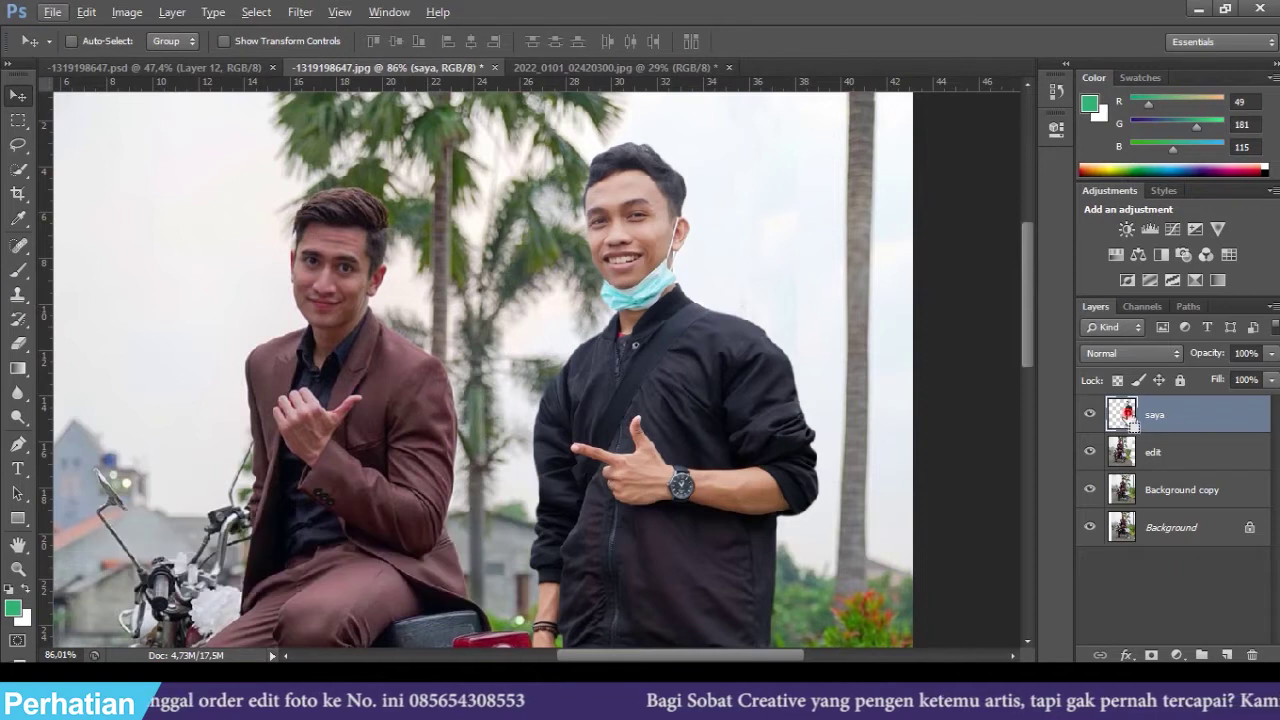
ctrl+click(1125, 415)
scroll(800, 291, down, 3)
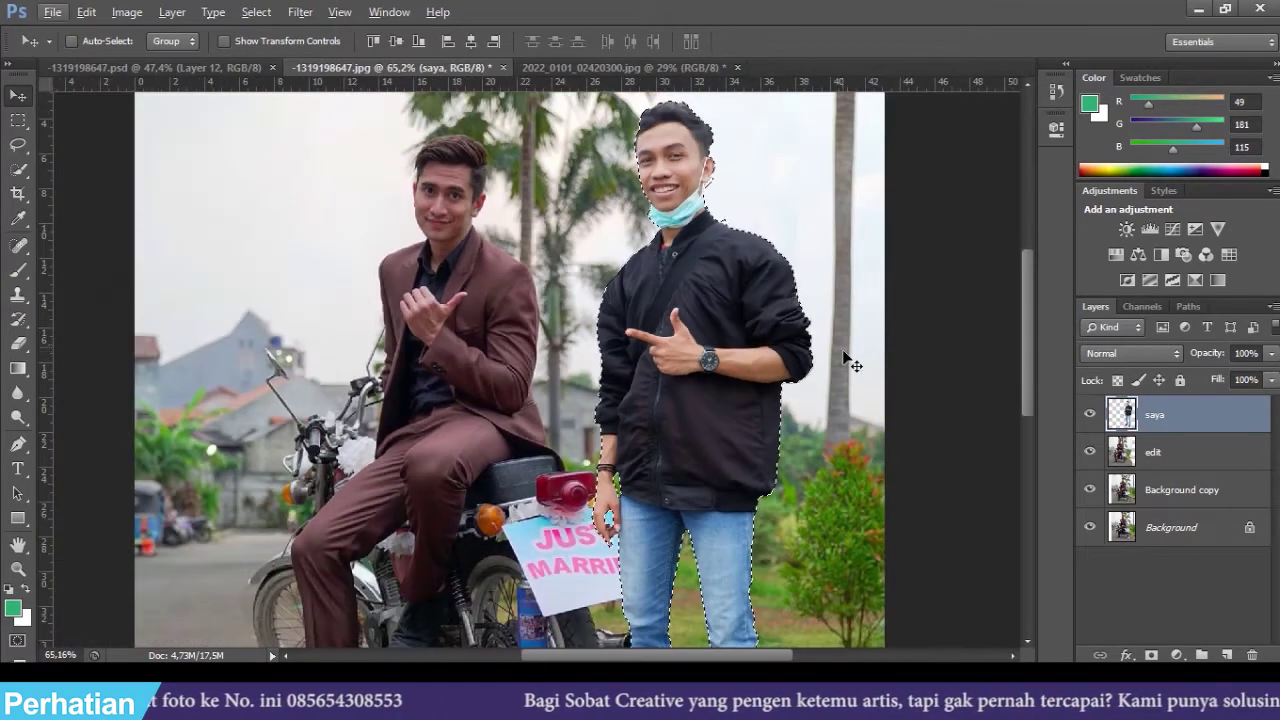
click(1177, 655)
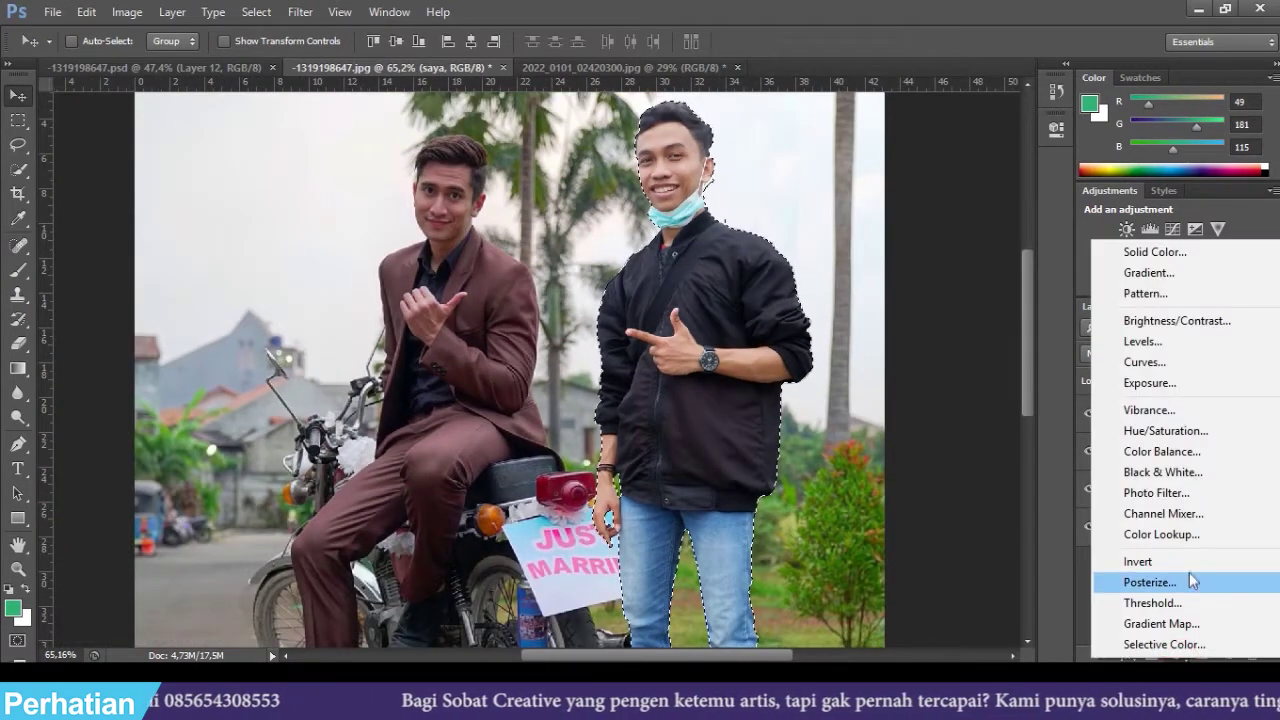
click(1166, 362)
drag(652, 196, 512, 198)
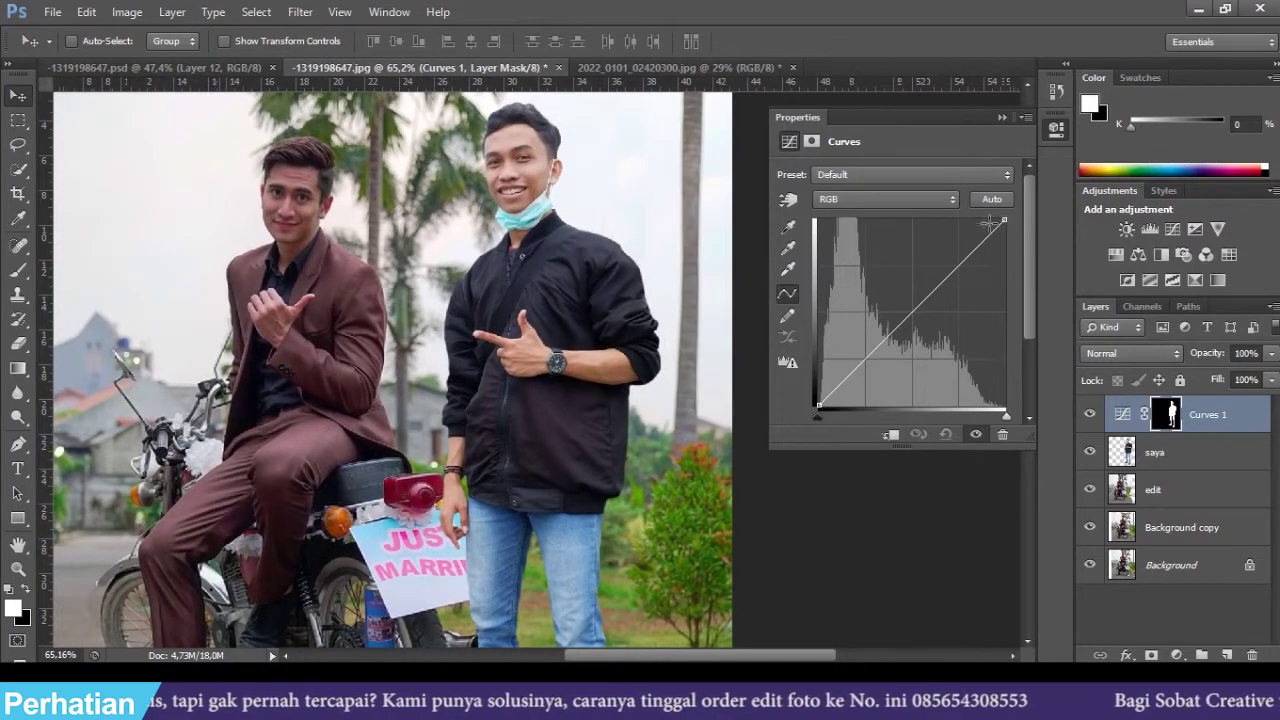
- Lower the white end of the Curves adjustment and shift its black point slightly inward to darken the man
drag(1005, 219, 1009, 236)
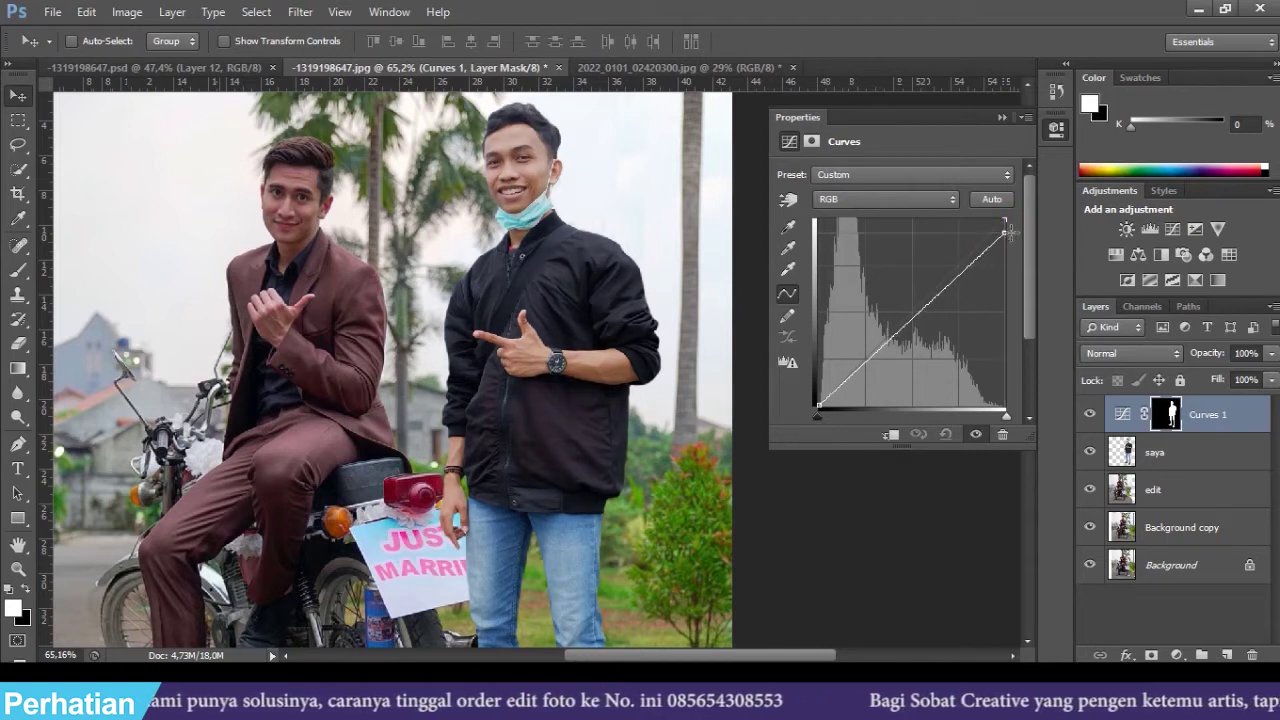
drag(818, 407, 822, 408)
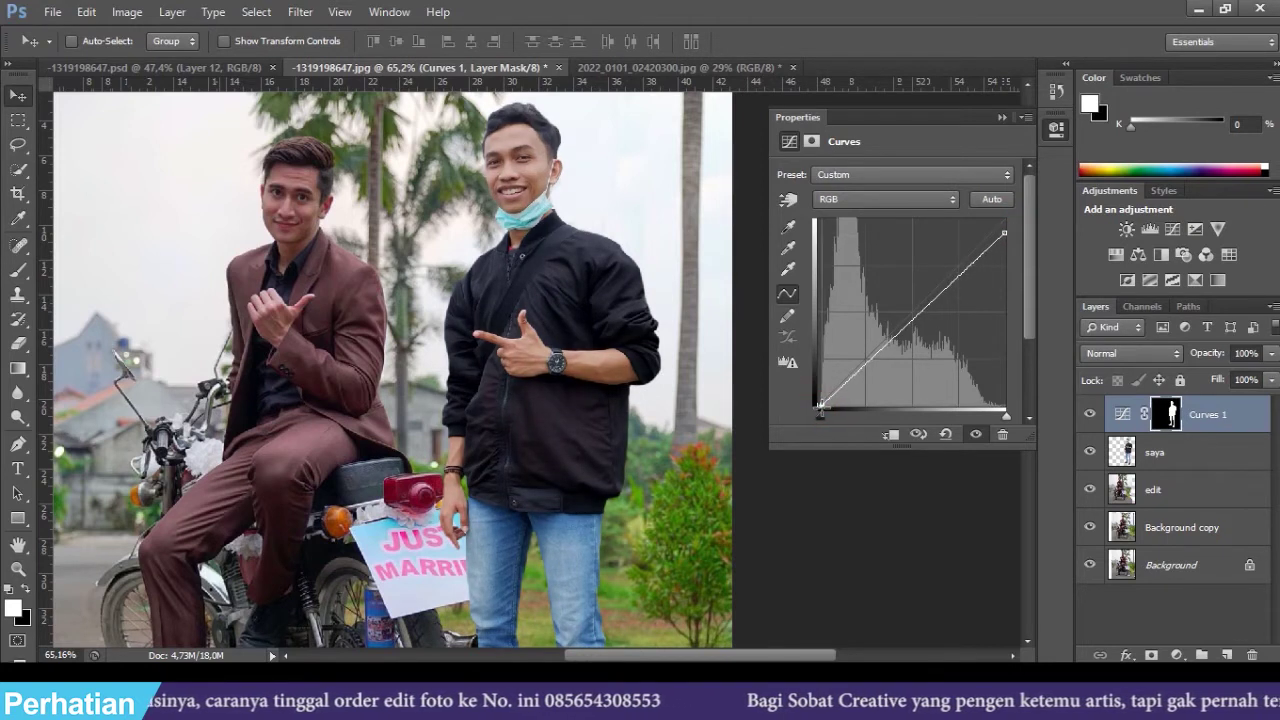
scroll(548, 420, down, 1)
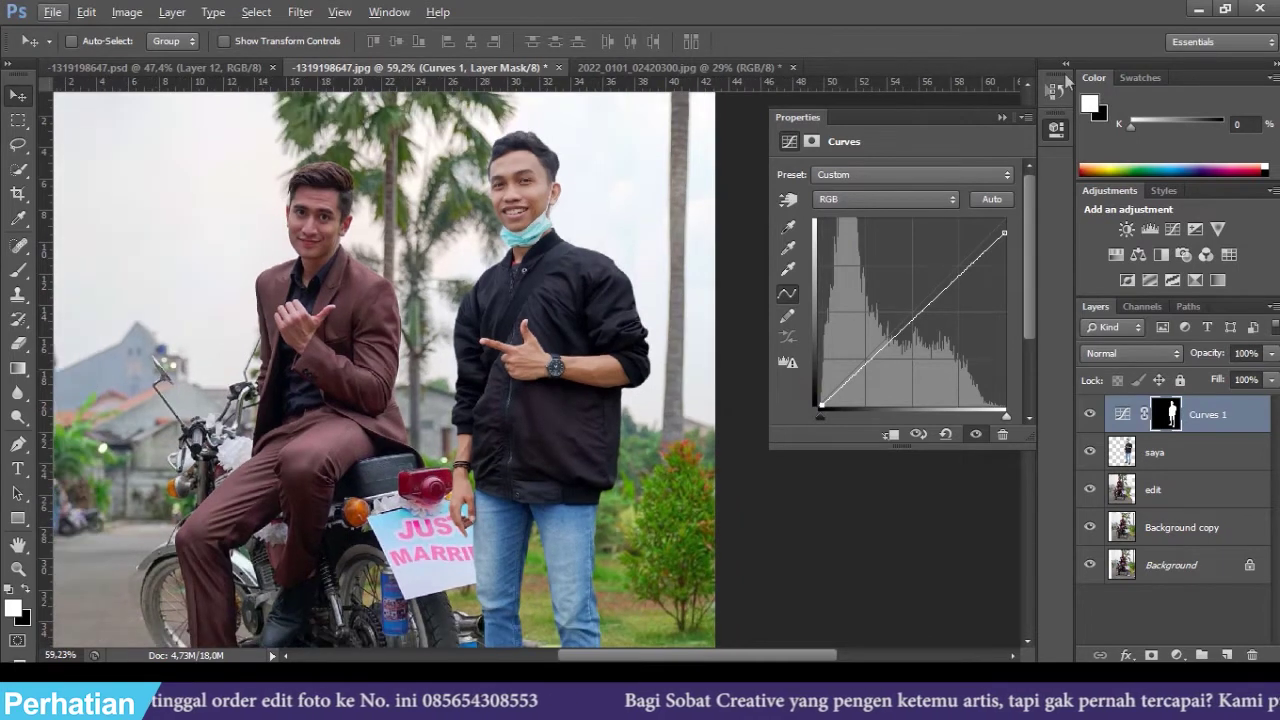
click(998, 119)
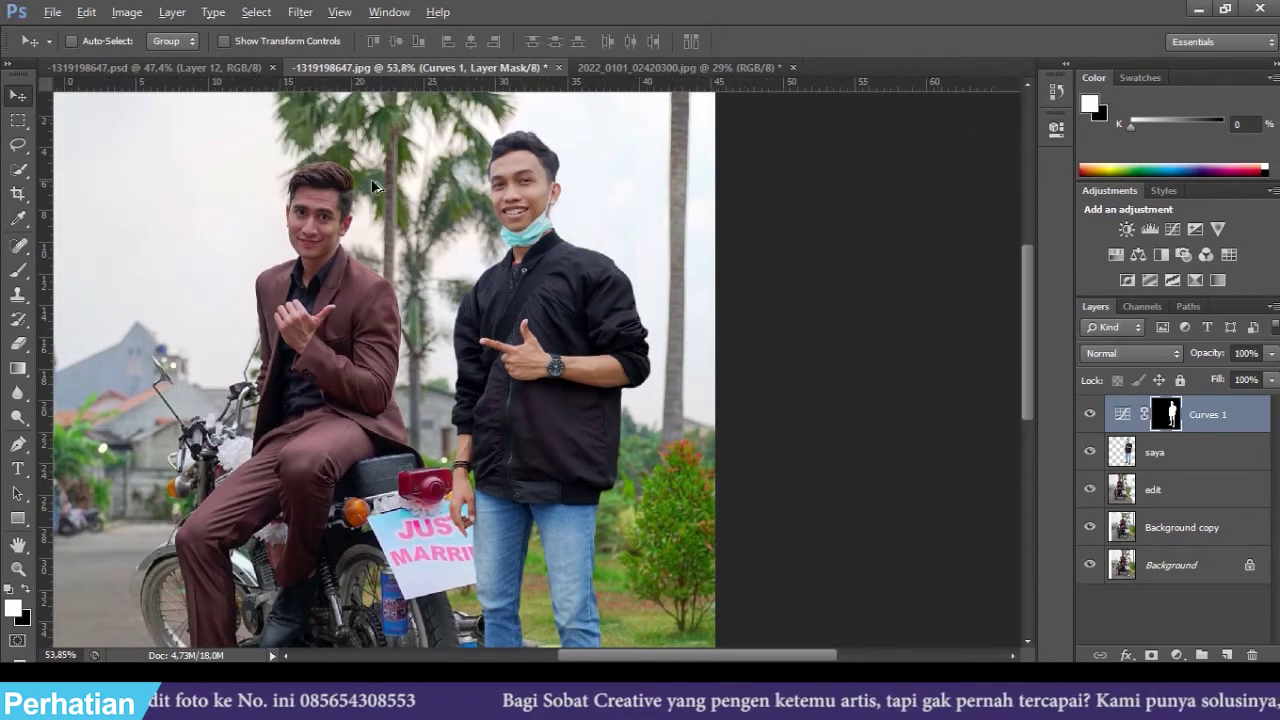
scroll(463, 190, down, 2)
- Load the saya layer's outline again and add a Color Balance adjustment layer directly above that layer
click(1190, 463)
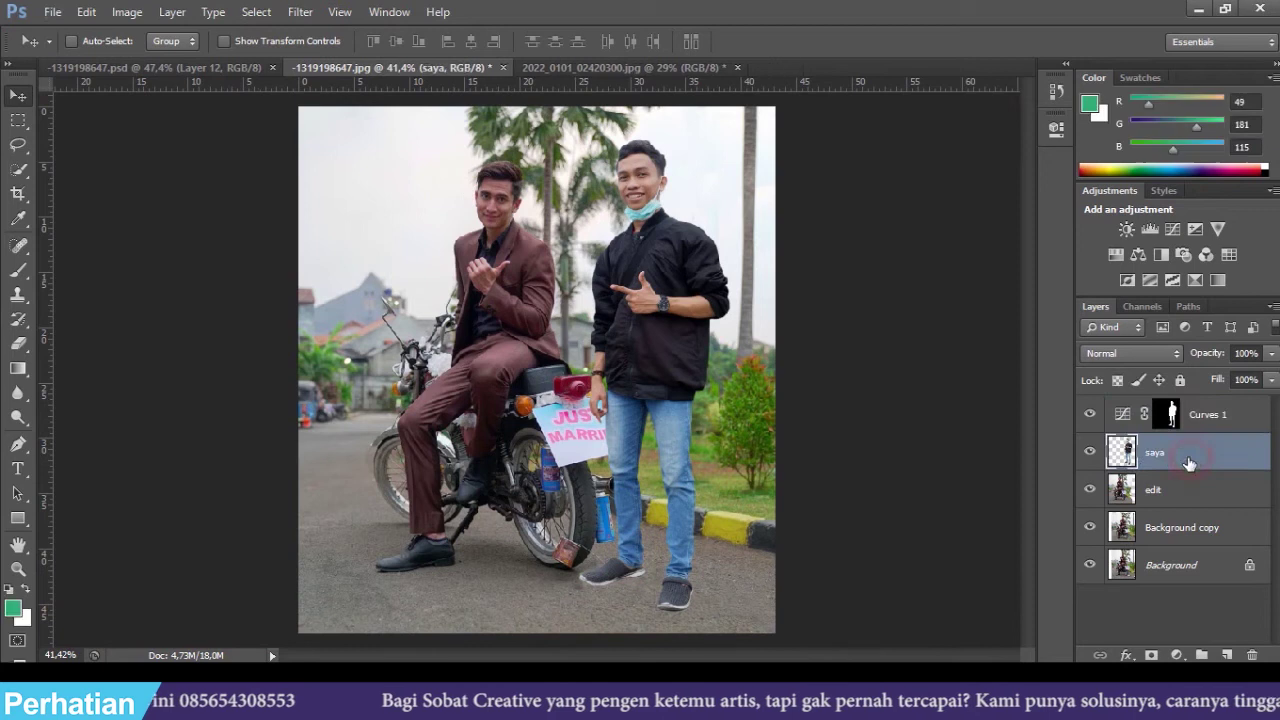
scroll(880, 416, up, 1)
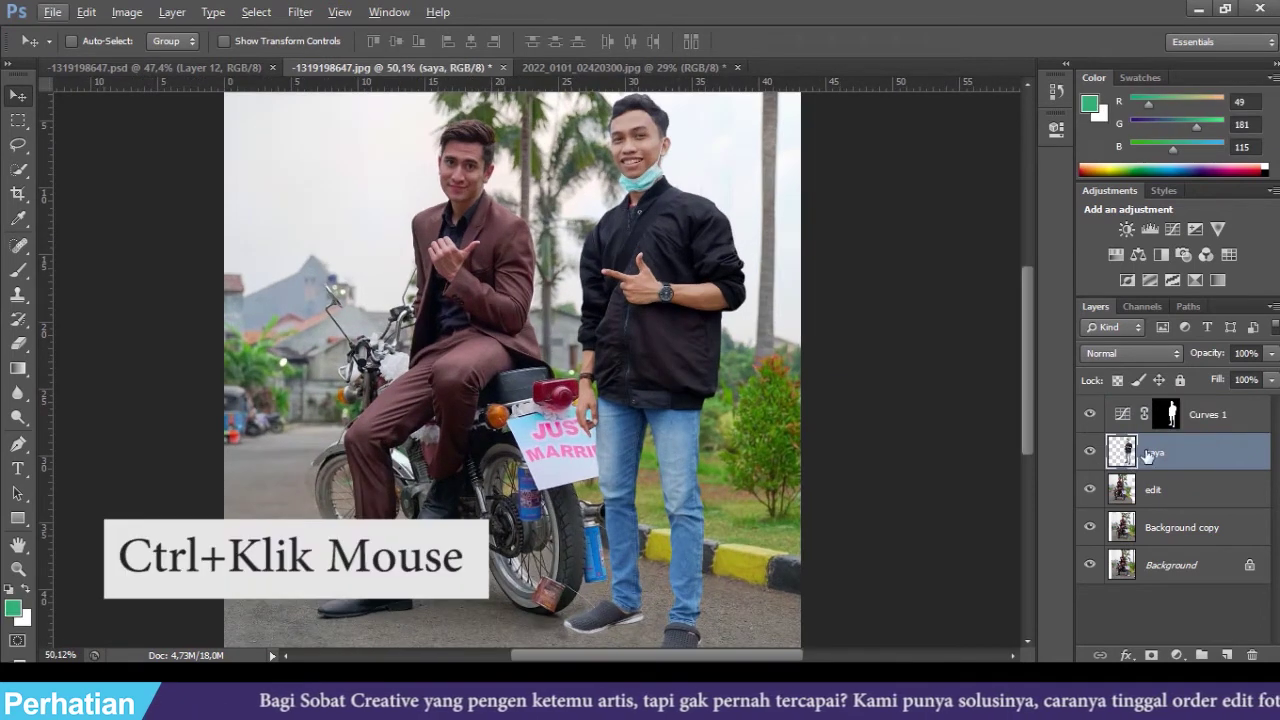
ctrl+click(1124, 452)
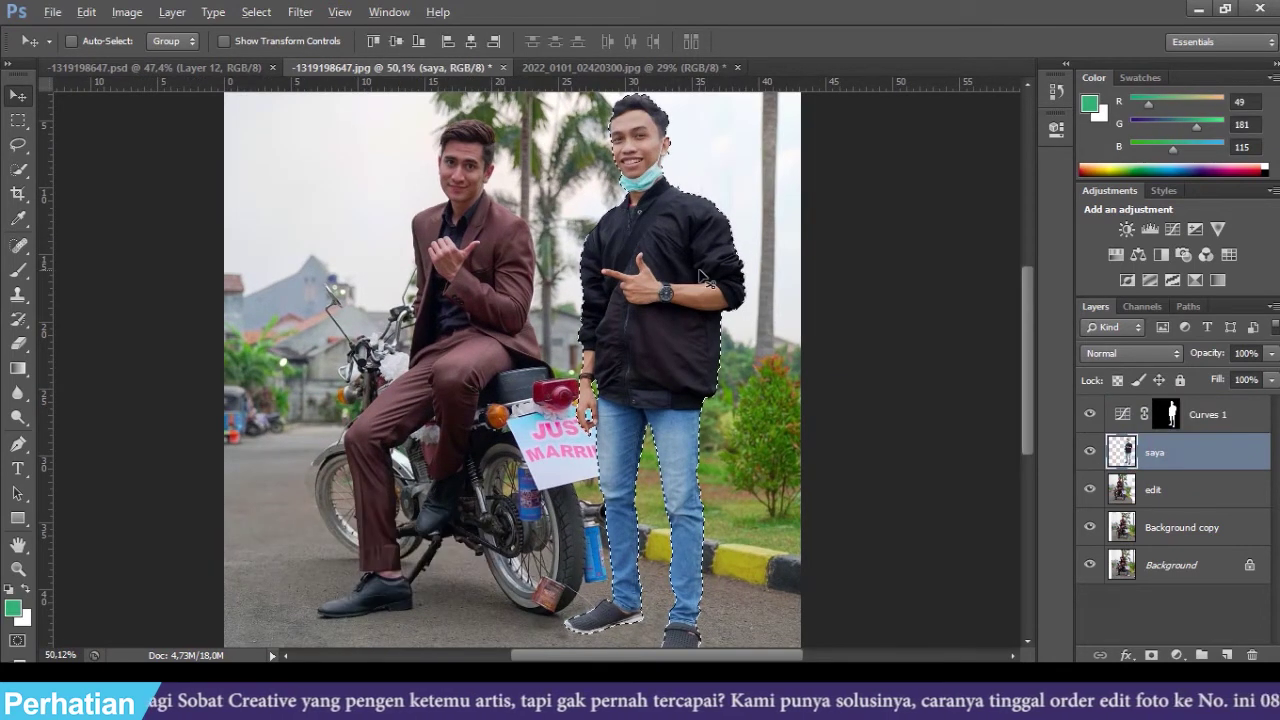
click(1176, 655)
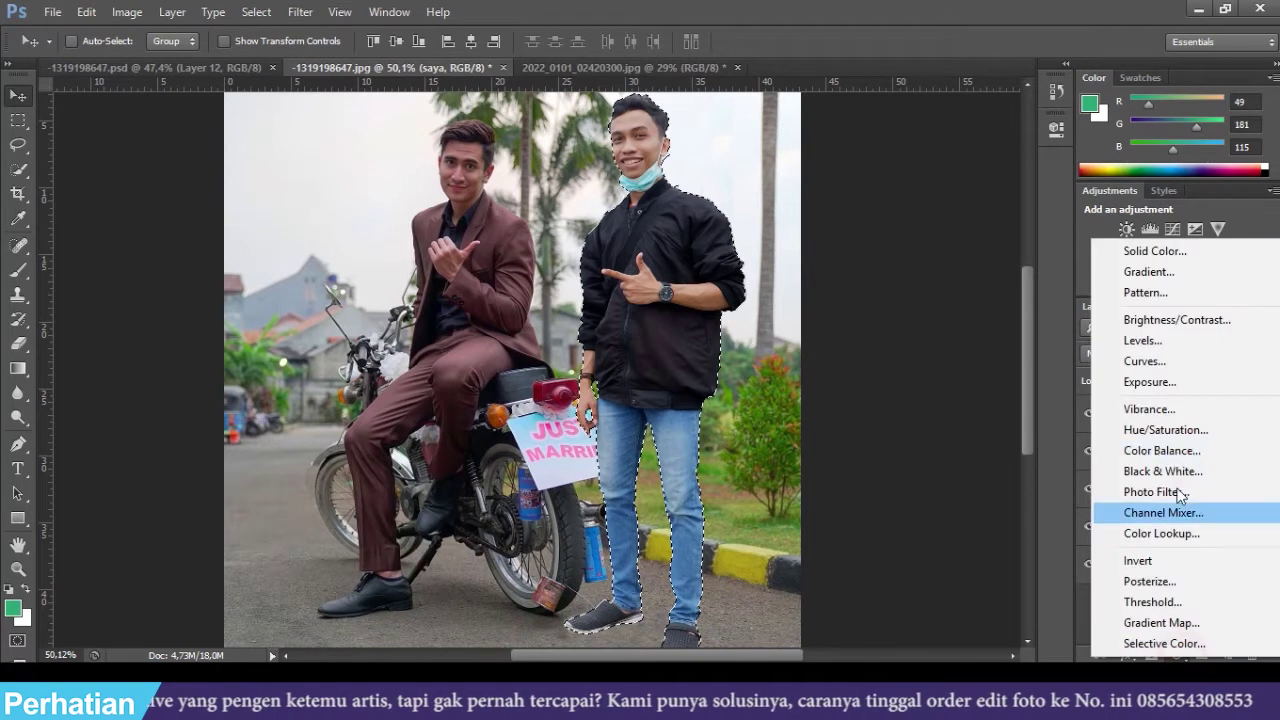
click(1165, 450)
drag(705, 119, 660, 170)
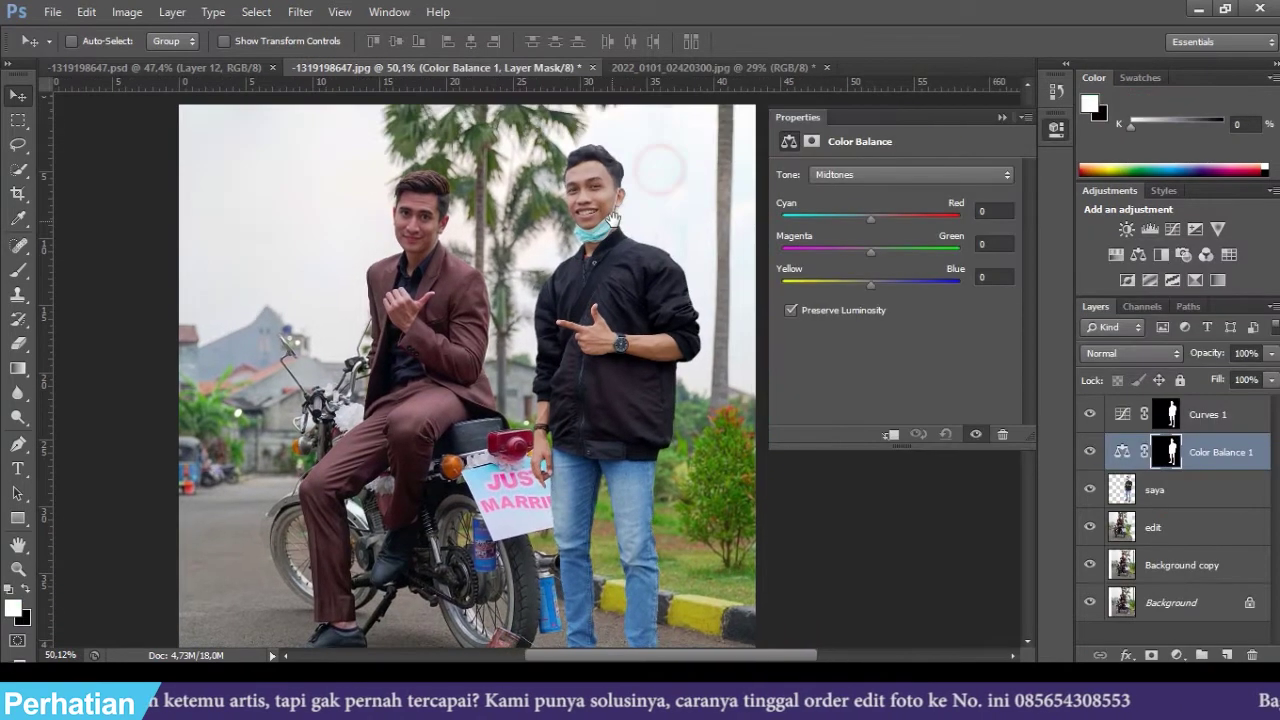
- Set the man's Color Balance midtones to Cyan-Red -2, Magenta-Green -14 and Yellow-Blue -7
drag(872, 254, 859, 255)
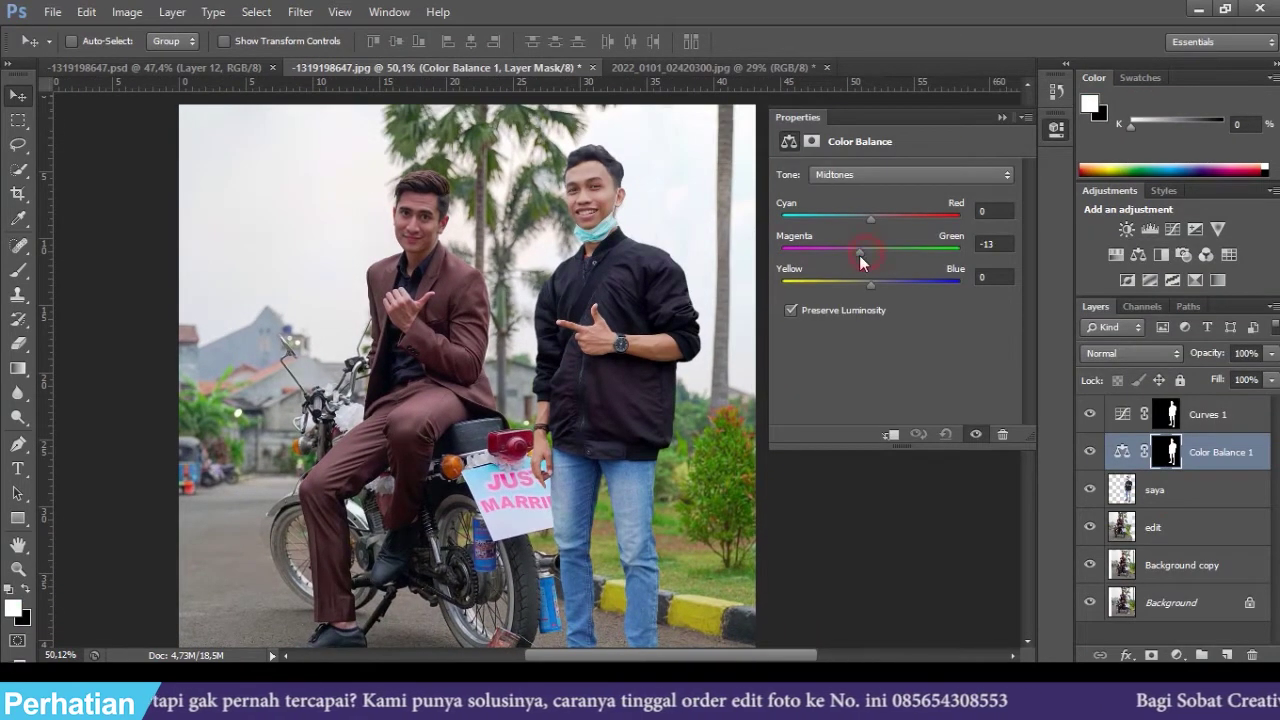
mouse_move(870, 218)
mouse_down()
mouse_move(882, 219)
mouse_move(869, 220)
mouse_up()
drag(869, 284, 864, 286)
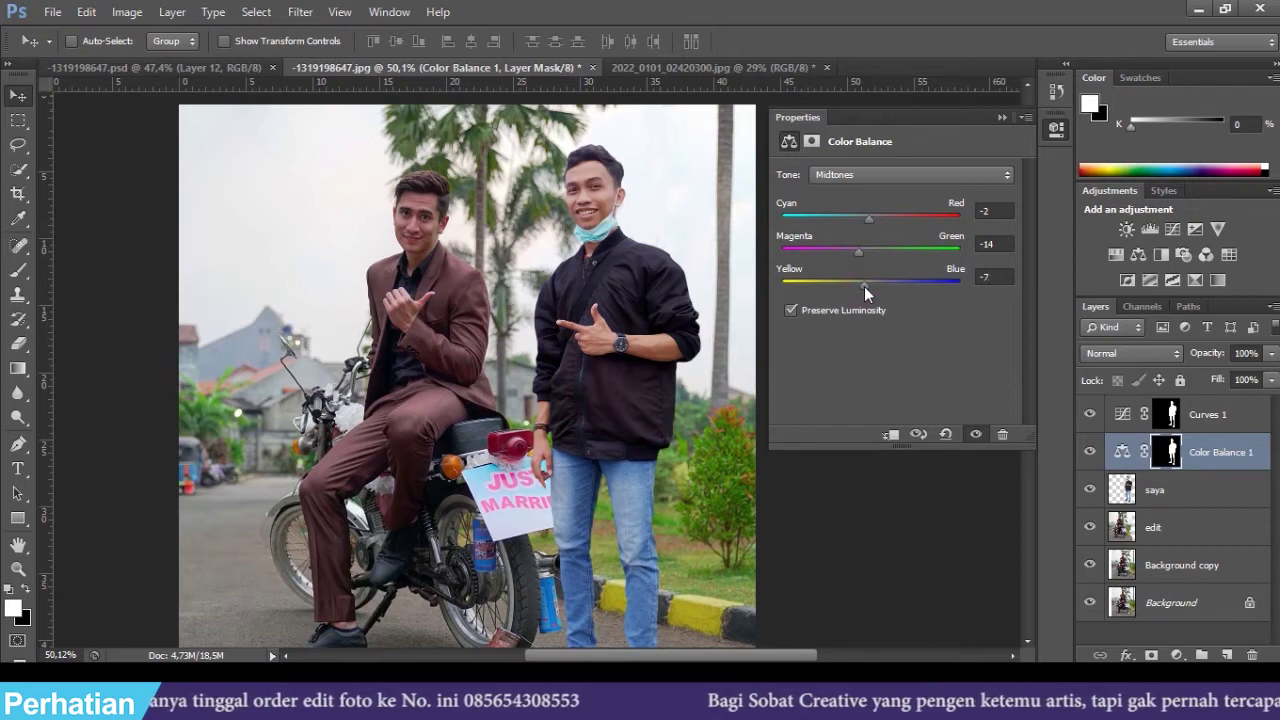
click(1003, 119)
- Add an unmasked Color Balance layer above Curves 1 with midtones at Cyan-Red +16 and Yellow-Blue -13
click(1240, 416)
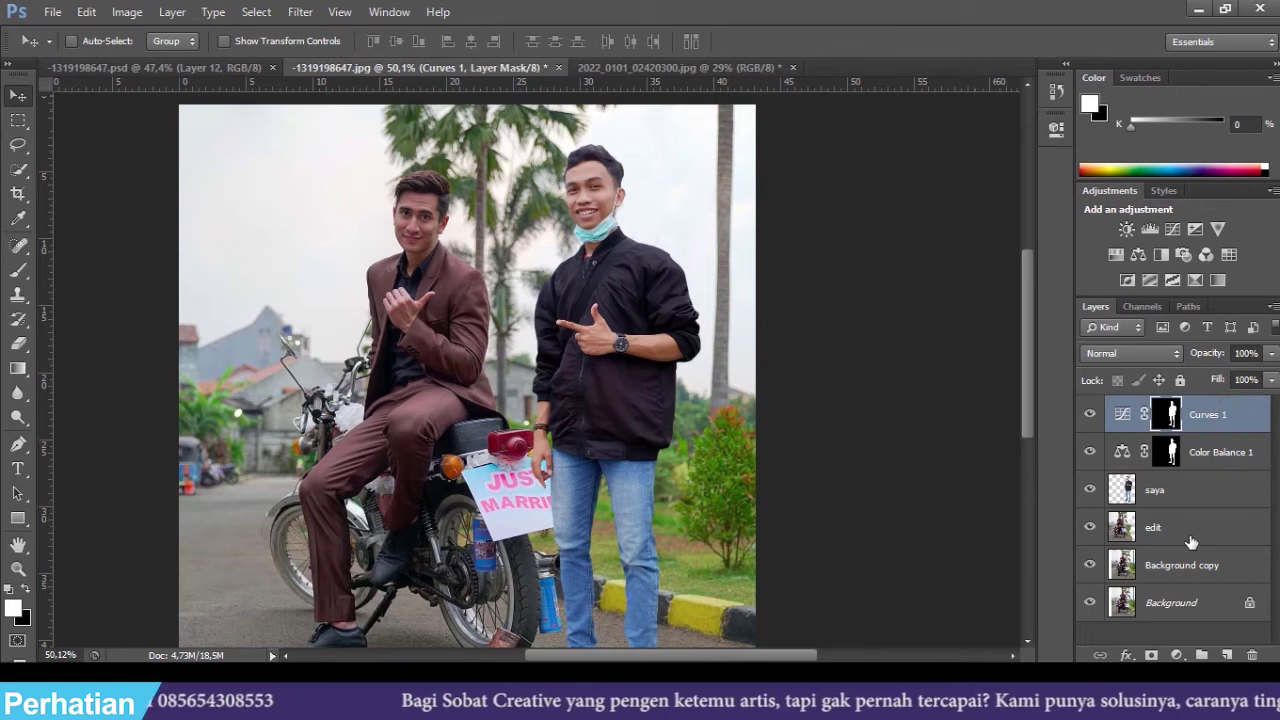
click(1180, 655)
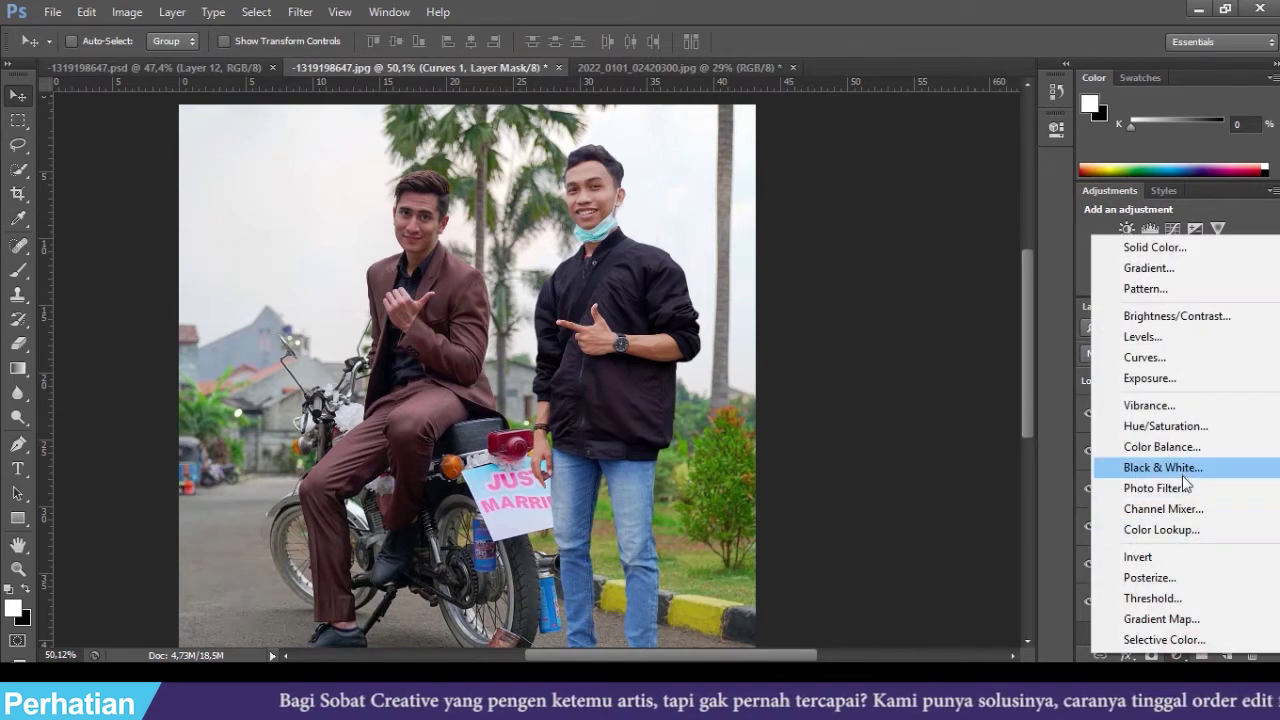
click(1150, 446)
drag(869, 286, 859, 286)
mouse_move(885, 215)
mouse_down()
mouse_move(902, 210)
mouse_move(888, 214)
mouse_up()
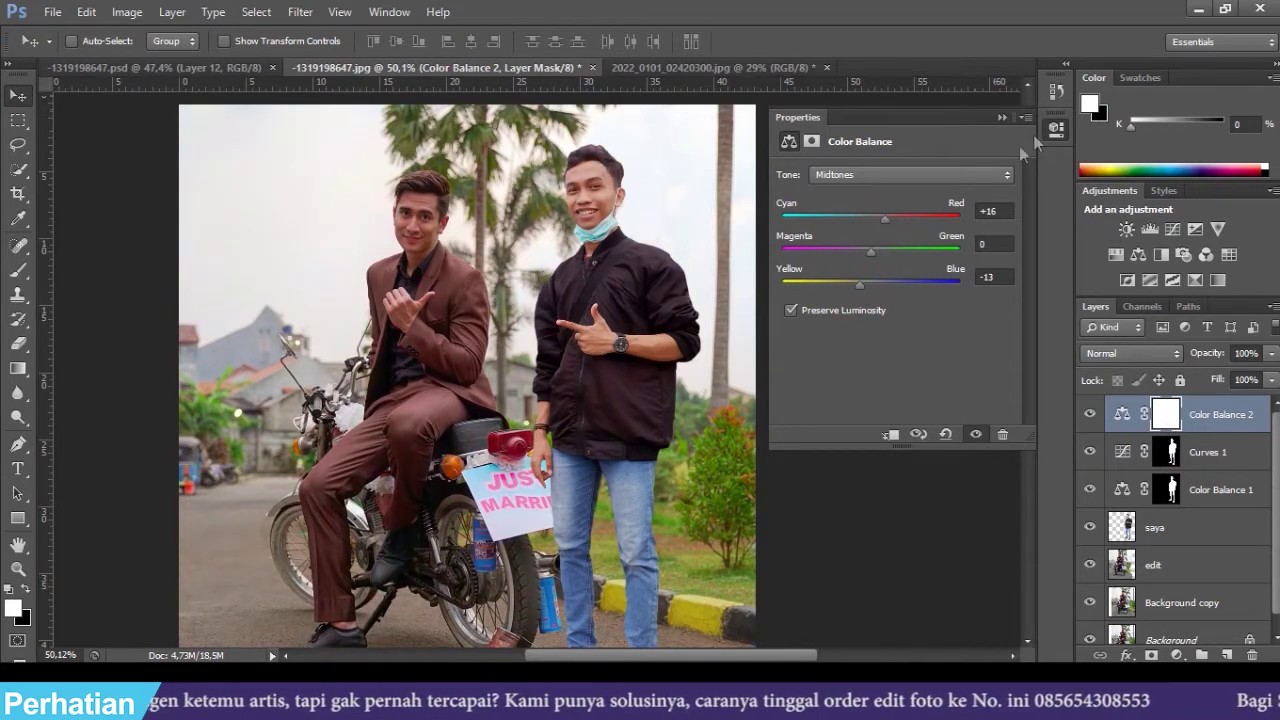
click(1004, 118)
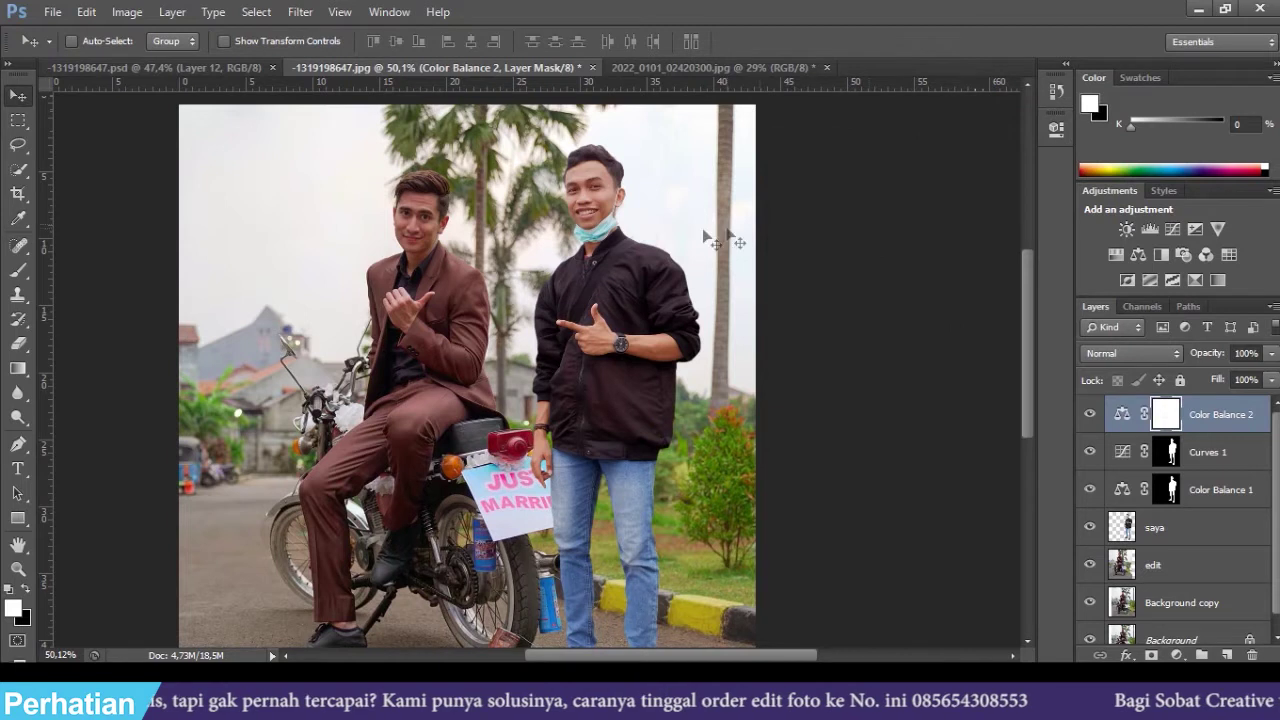
- Add a Brightness/Contrast layer masked to the saya layer's outline, with brightness -37 and contrast 14
ctrl+click(606, 222)
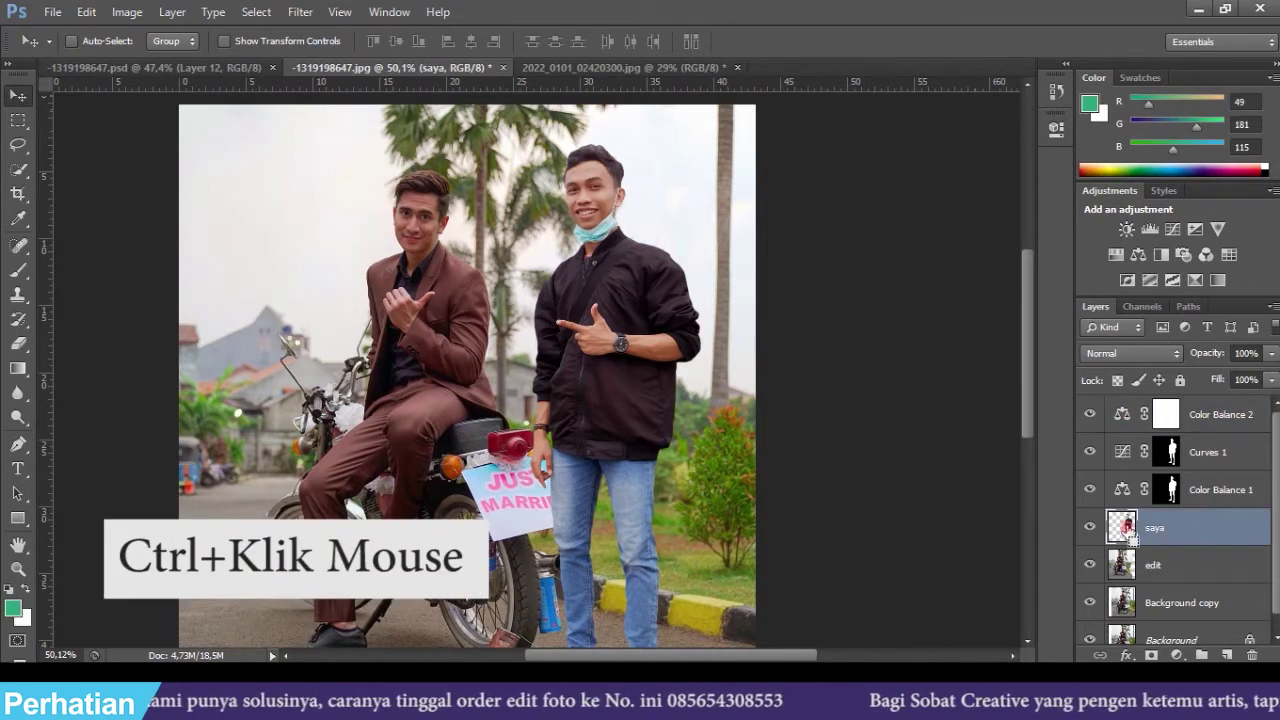
ctrl+click(1130, 538)
click(1176, 655)
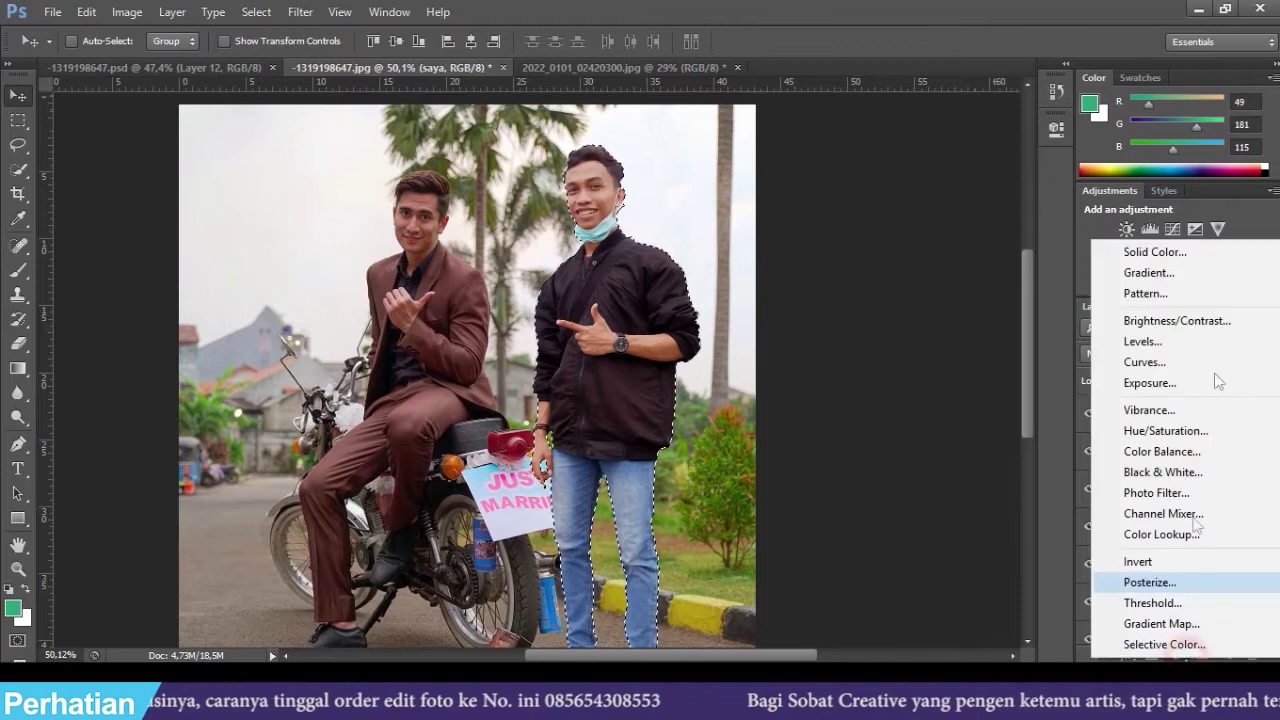
click(1219, 321)
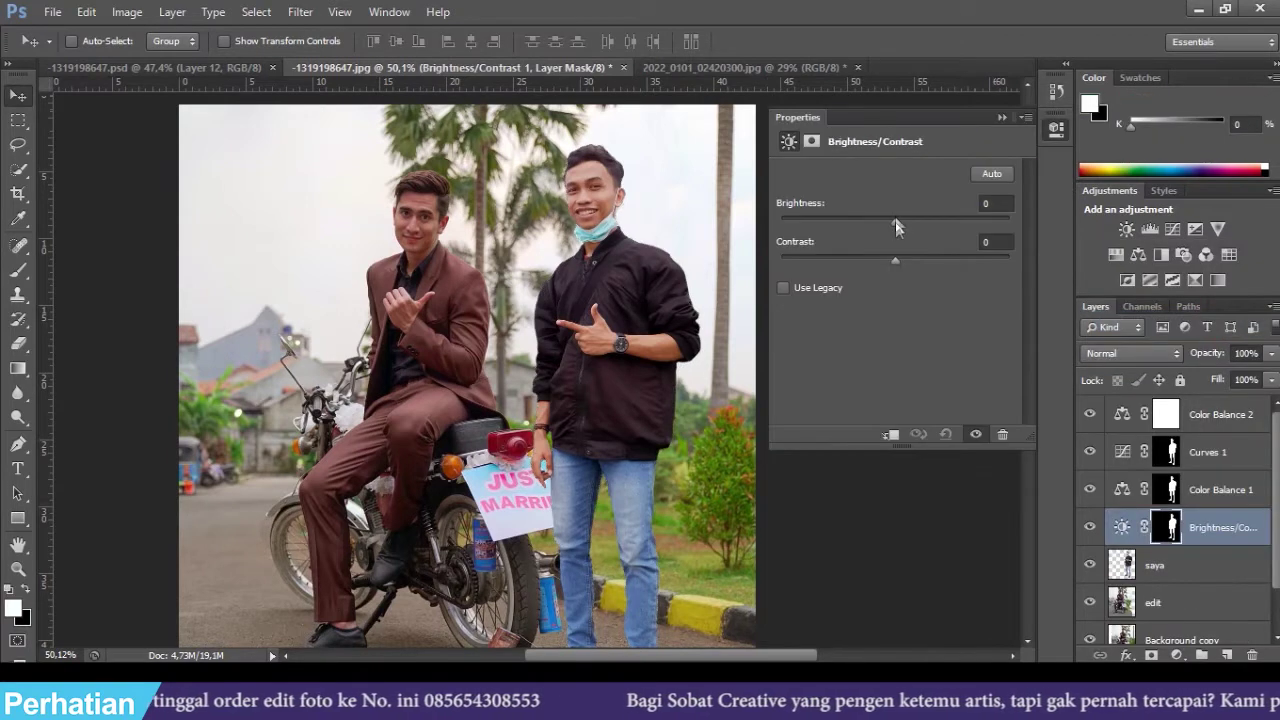
drag(919, 261, 871, 213)
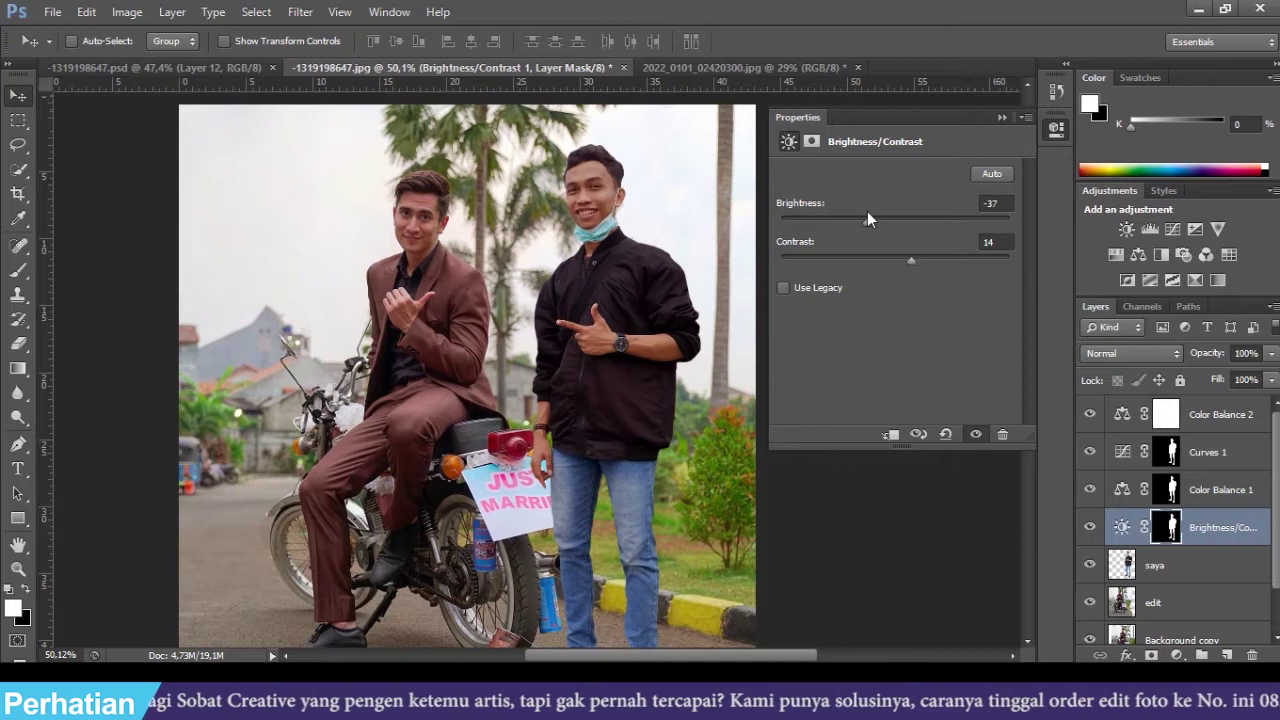
- Set the brightness of the man's Brightness/Contrast layer to -29
scroll(652, 253, down, 2)
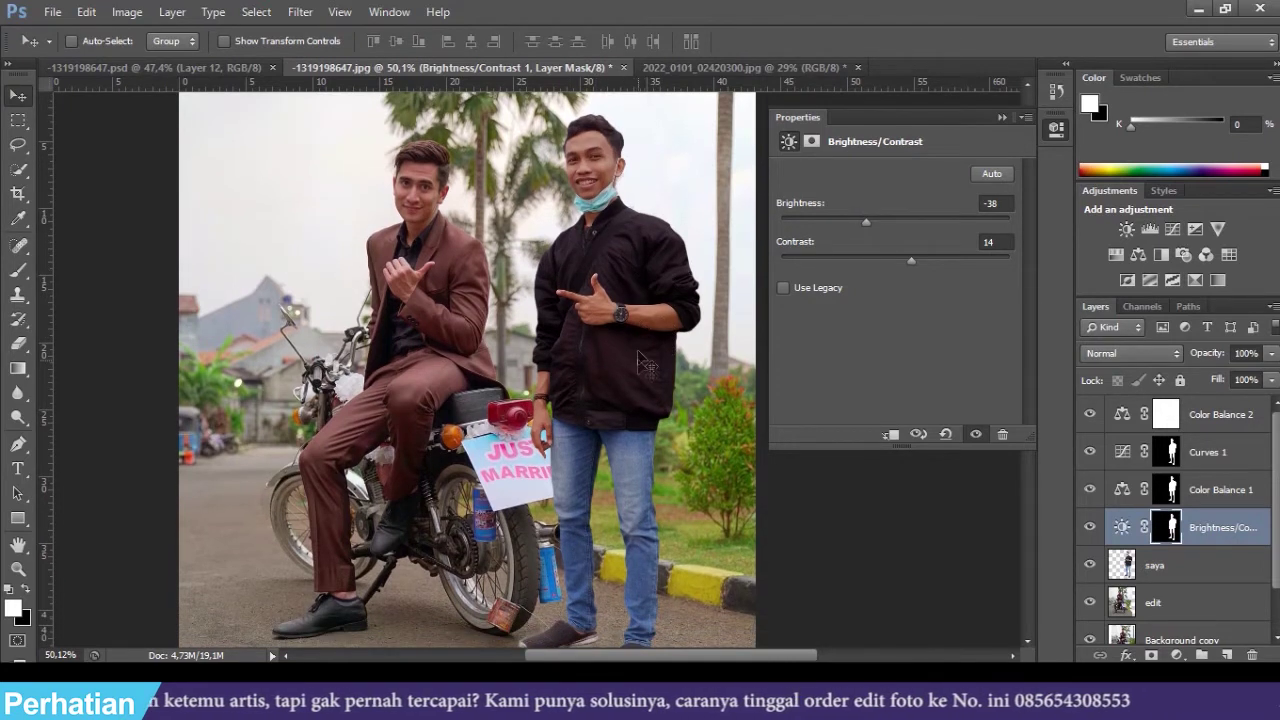
scroll(657, 440, down, 1)
scroll(611, 237, up, 2)
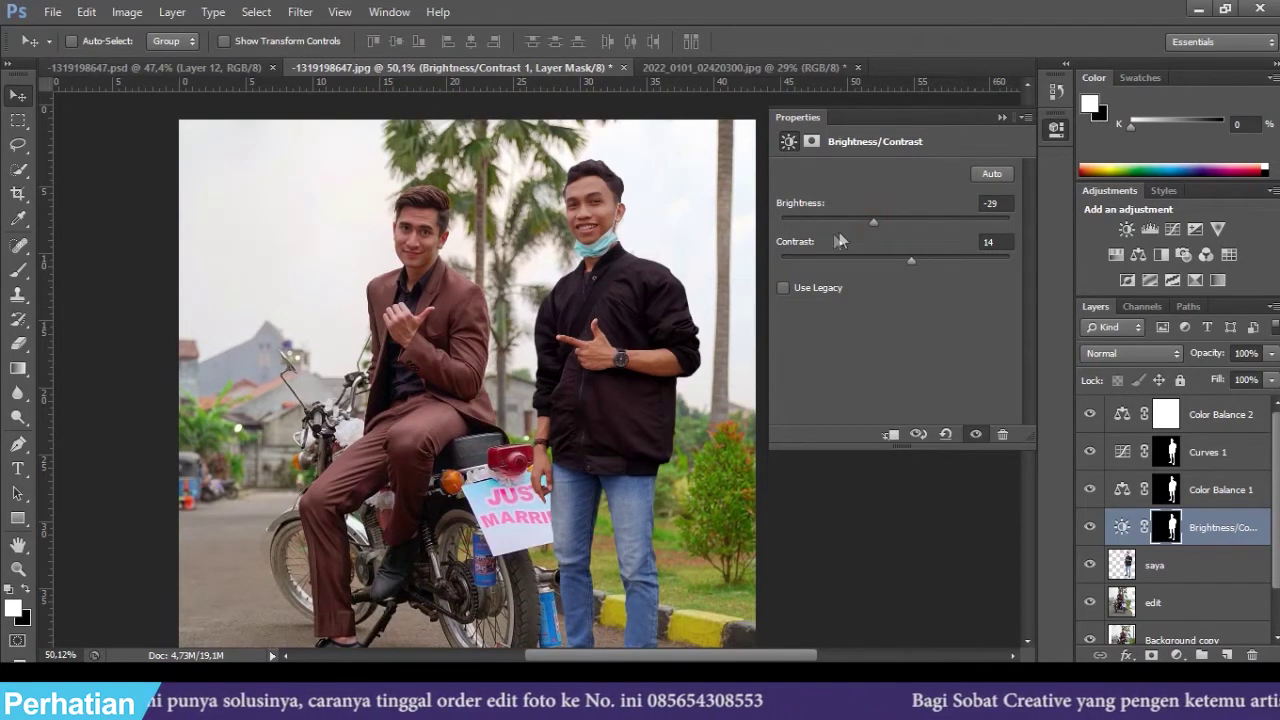
click(999, 118)
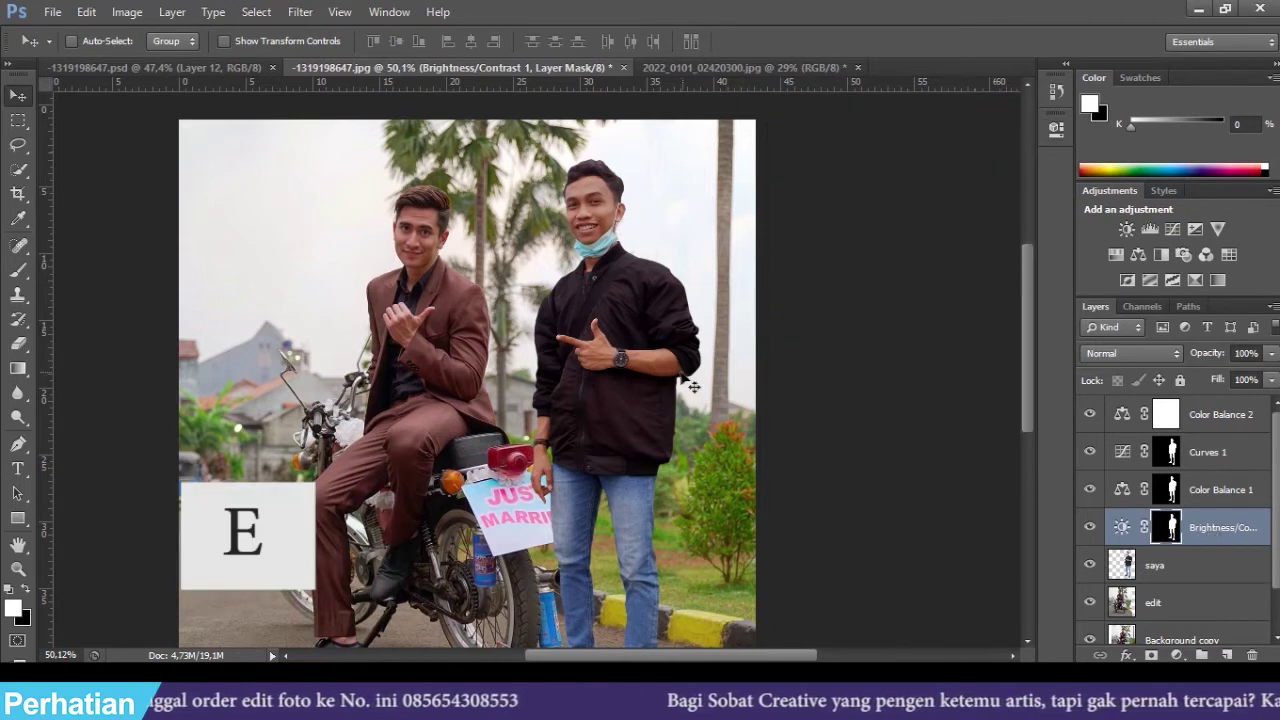
- Erase the Brightness/Contrast 1 mask over parts of the man's jacket and jeans using a size 70 Eraser brush
key(e)
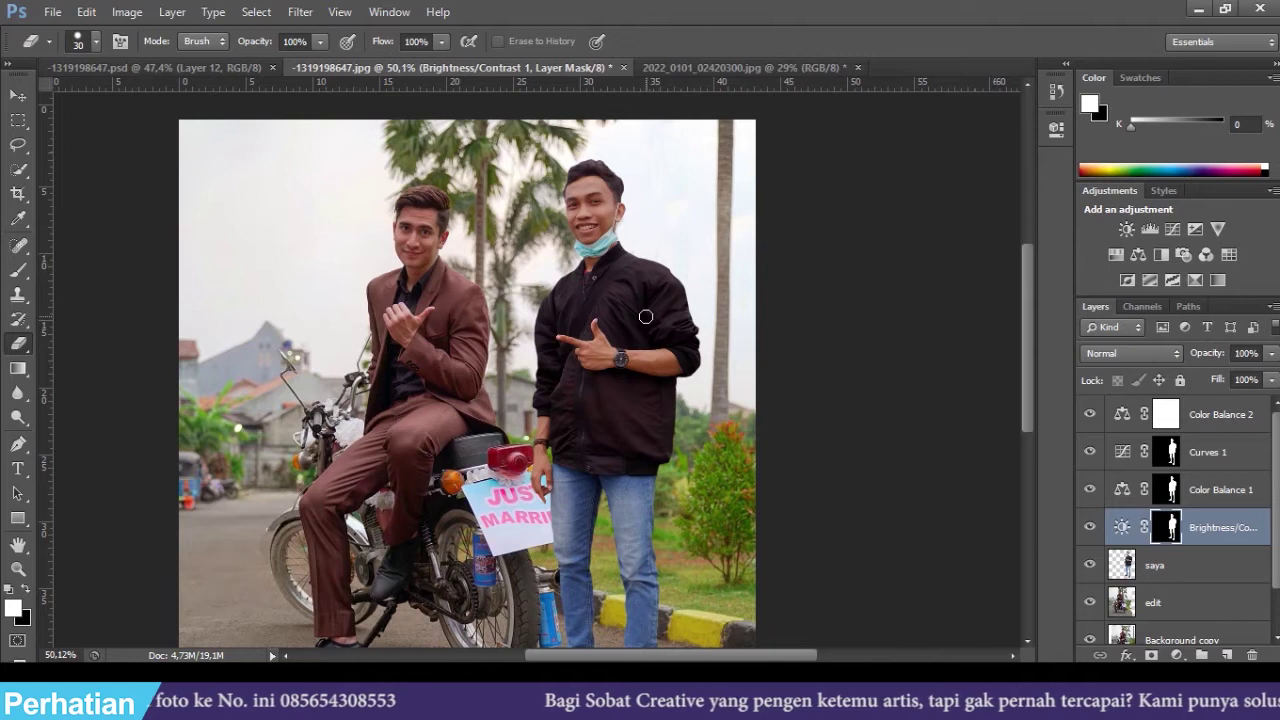
key(bracketright)
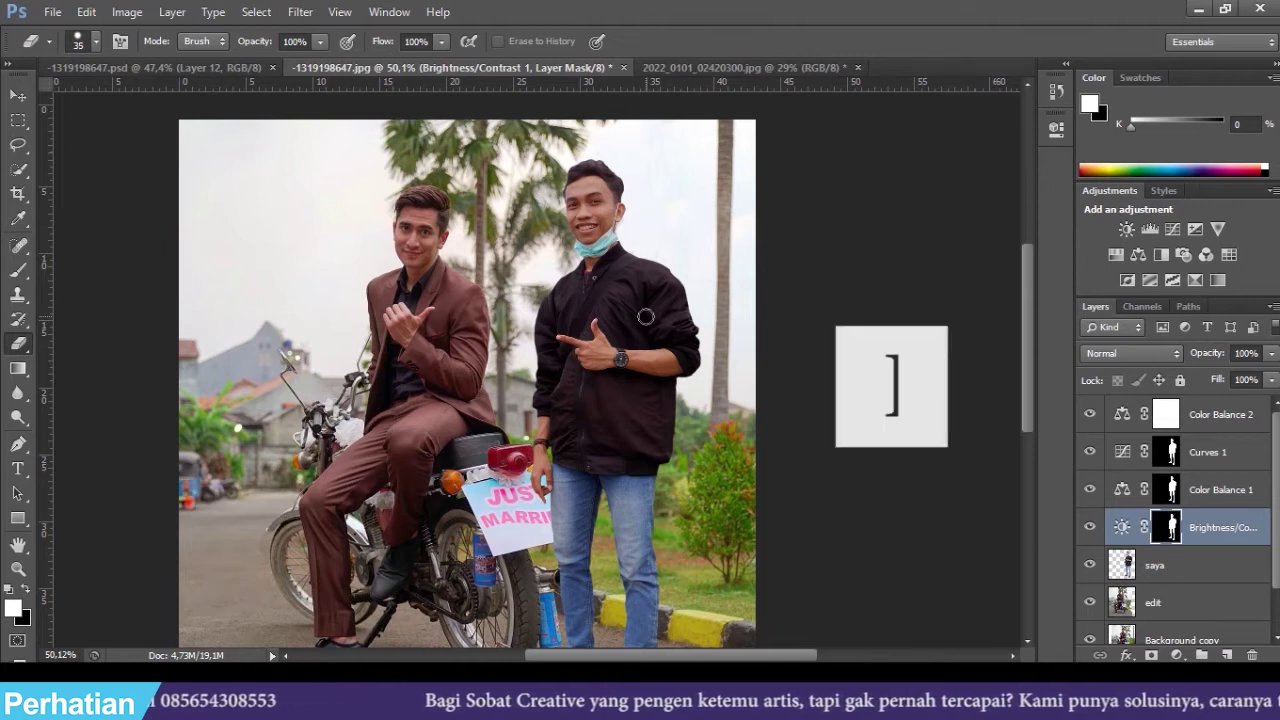
key(bracketright)
key(bracketright)
key(bracketright)
key(bracketright)
key(bracketright)
right_click(645, 317)
click(681, 406)
click(788, 186)
drag(649, 252, 652, 278)
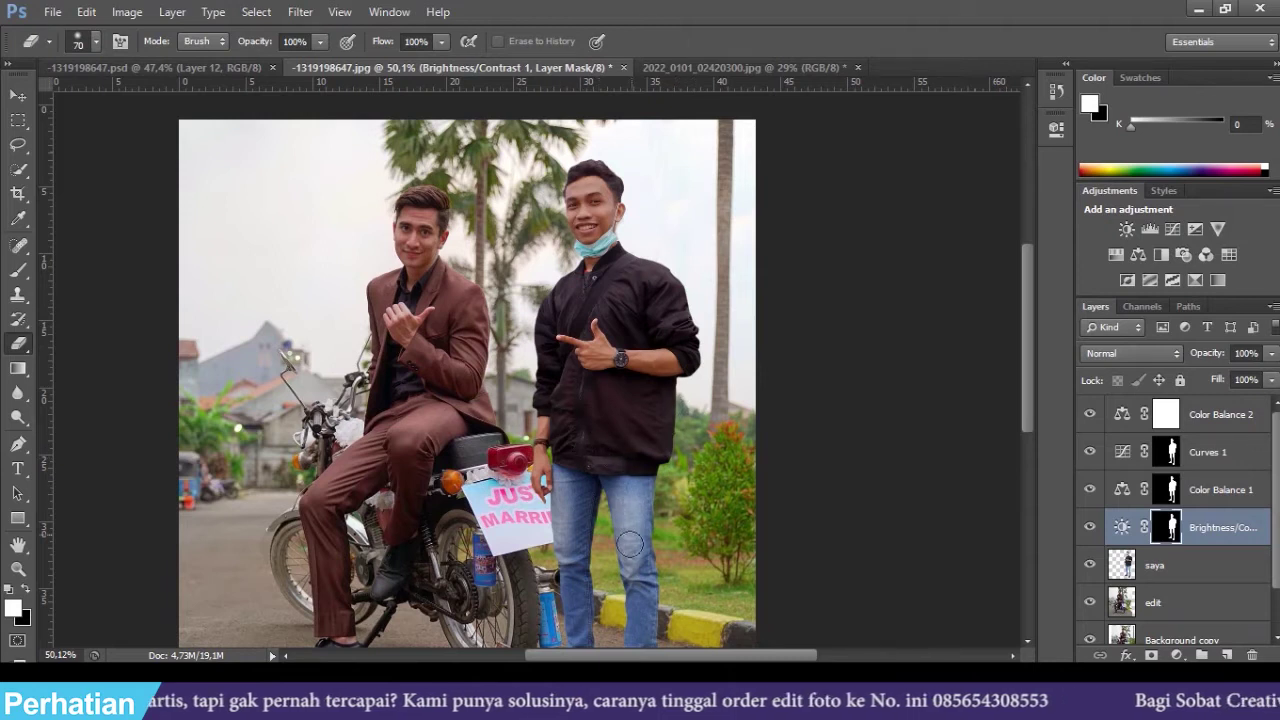
scroll(601, 467, down, 2)
scroll(601, 467, down, 3)
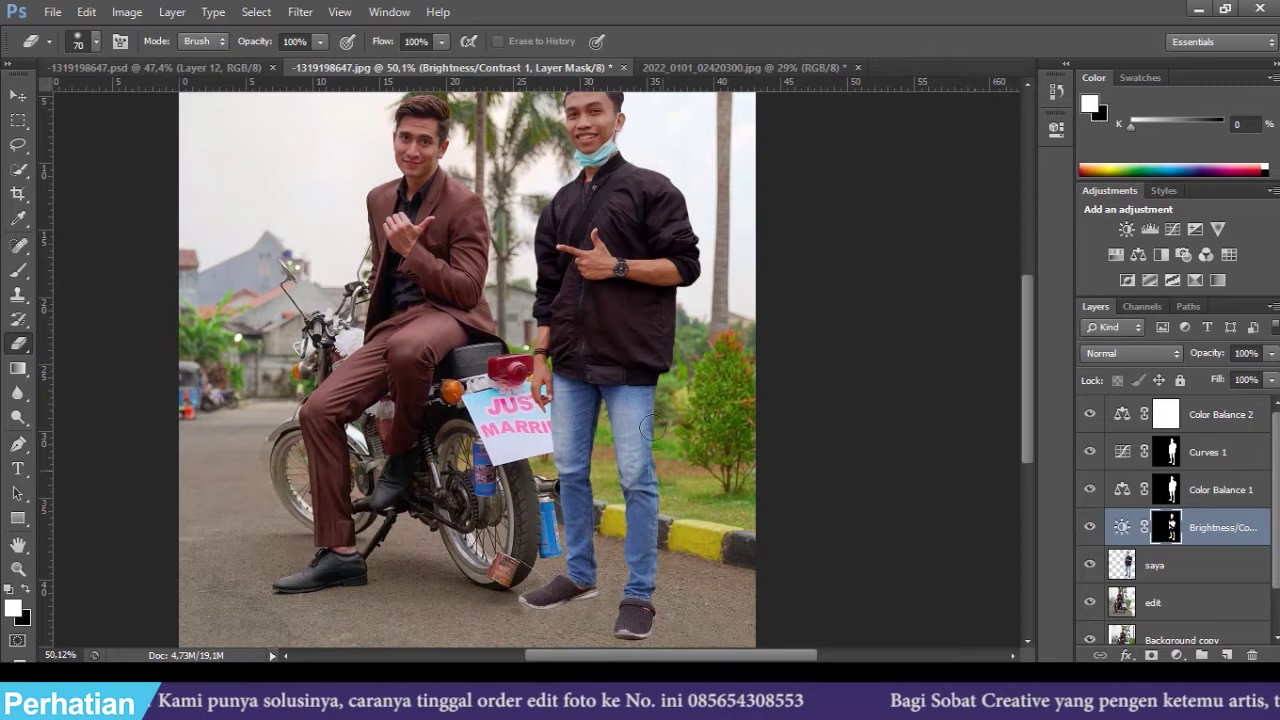
scroll(620, 385, up, 3)
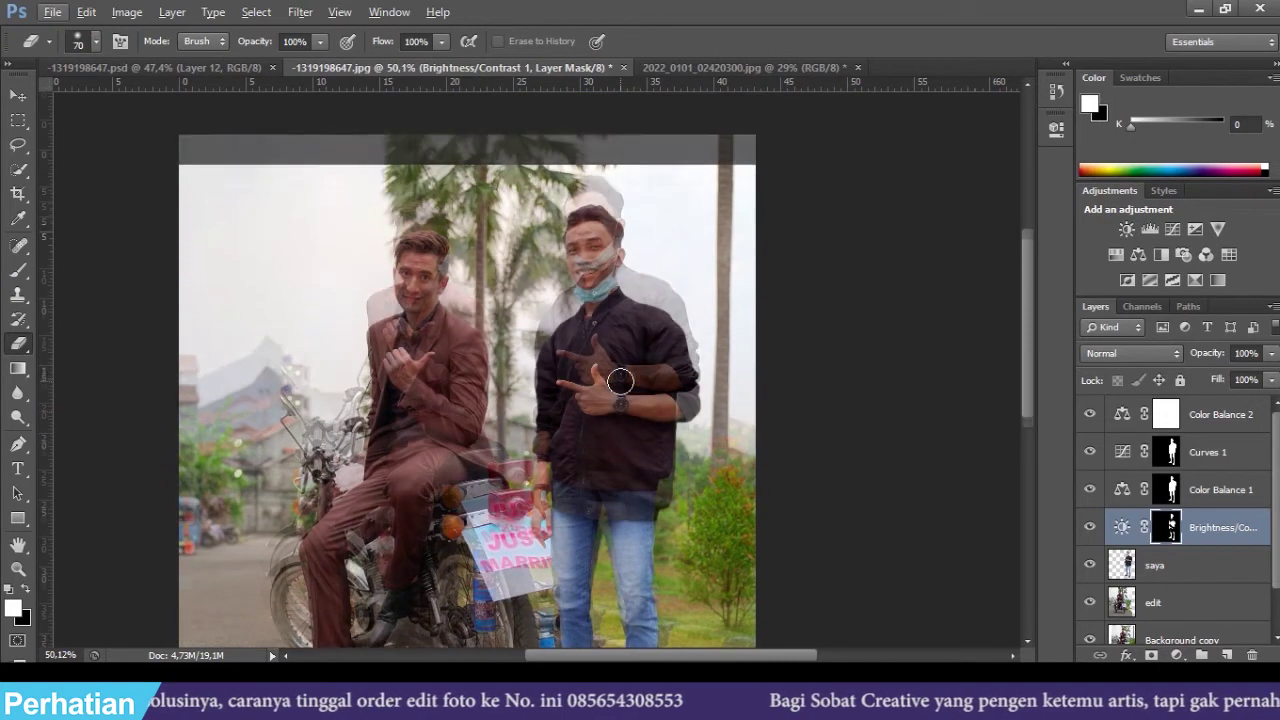
scroll(600, 363, down, 2)
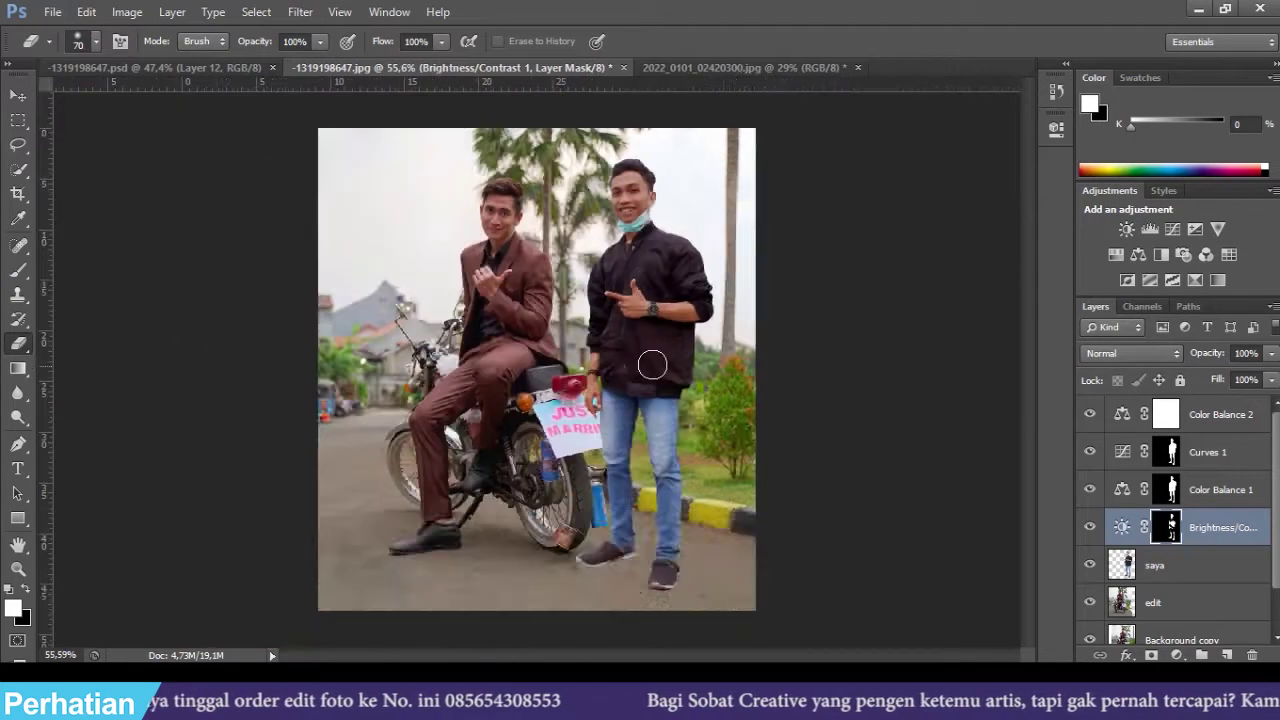
- Select the standing man's hair on the saya layer using the Quick Selection tool at brush size 20
scroll(651, 363, up, 3)
scroll(785, 248, up, 3)
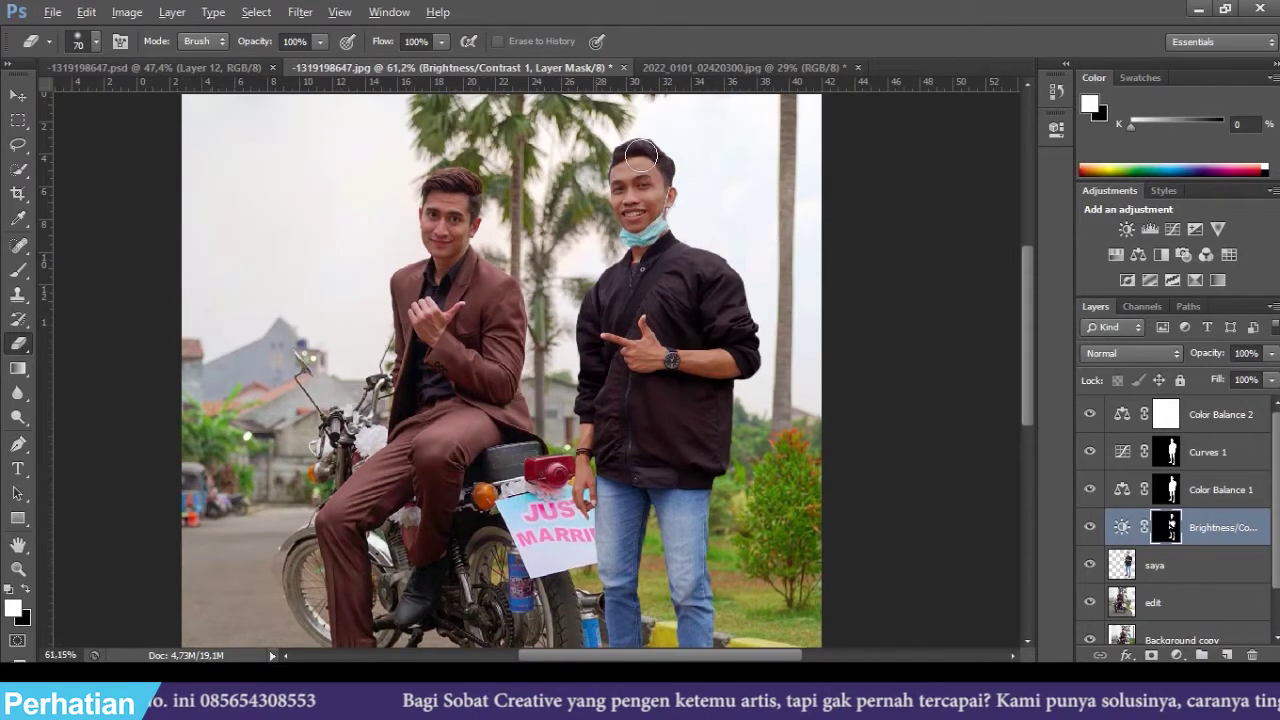
scroll(651, 163, up, 4)
scroll(686, 214, up, 1)
scroll(662, 296, up, 1)
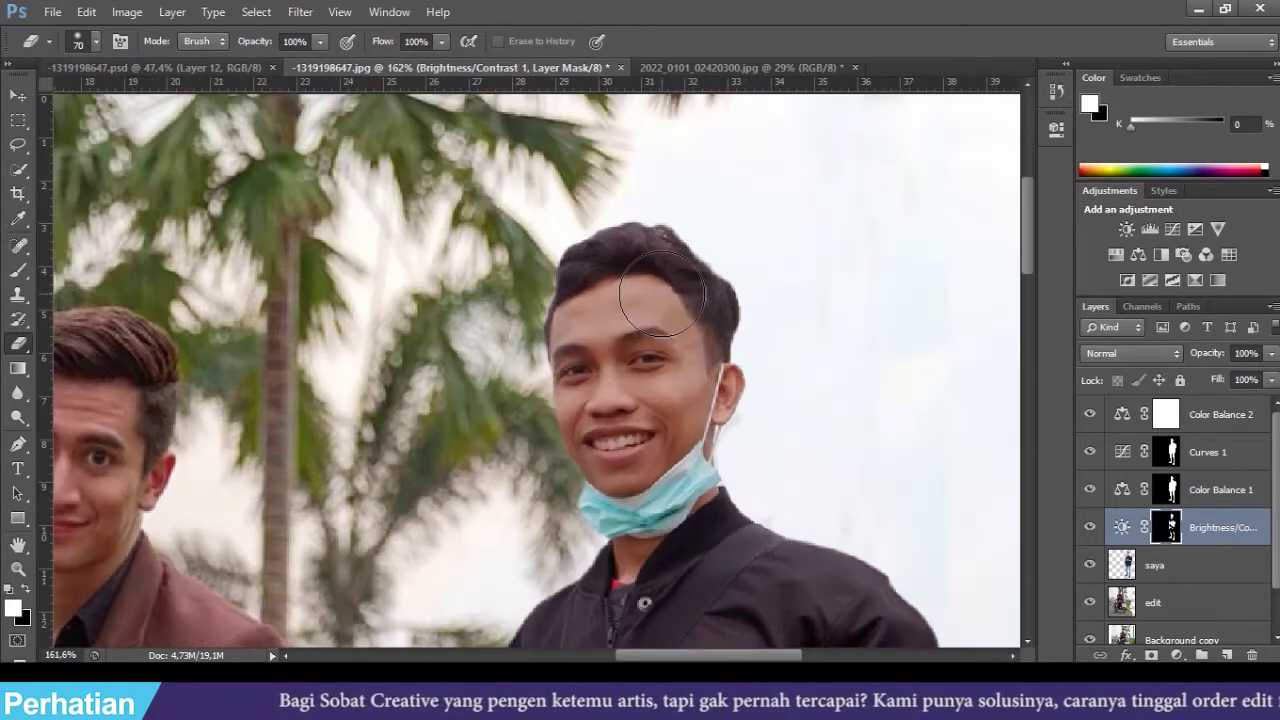
key(w)
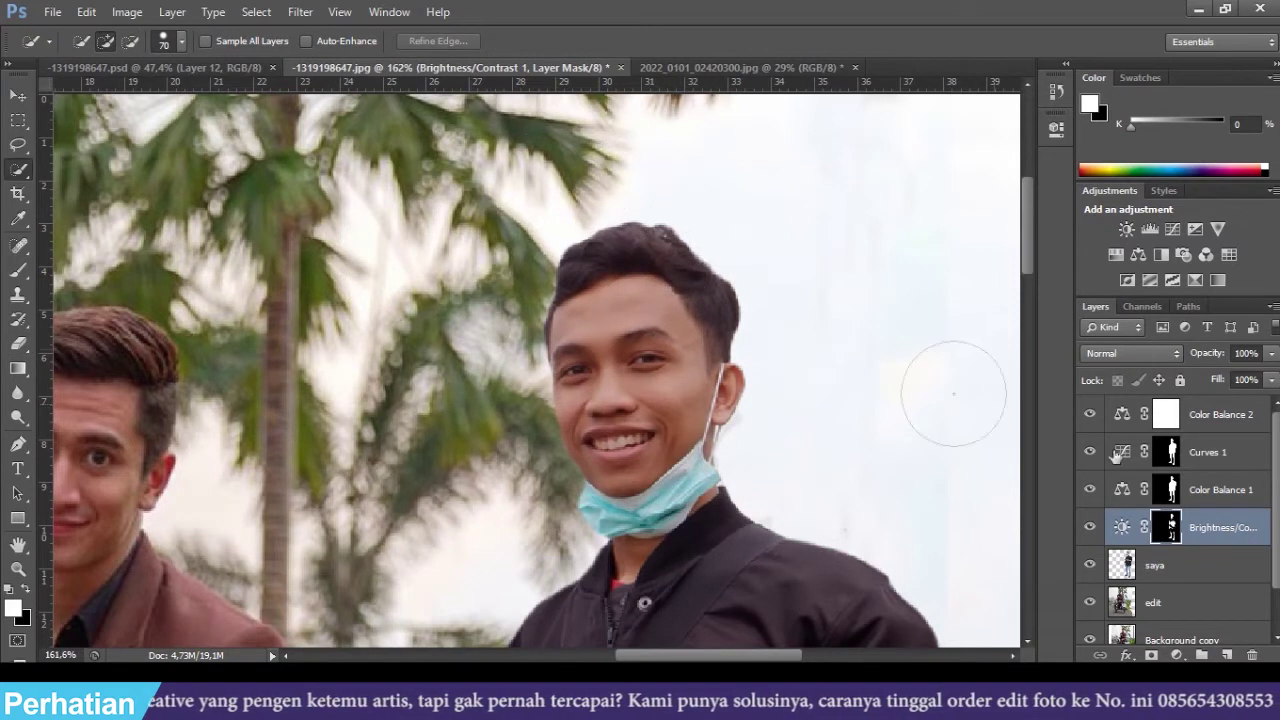
click(1191, 566)
key(bracketleft)
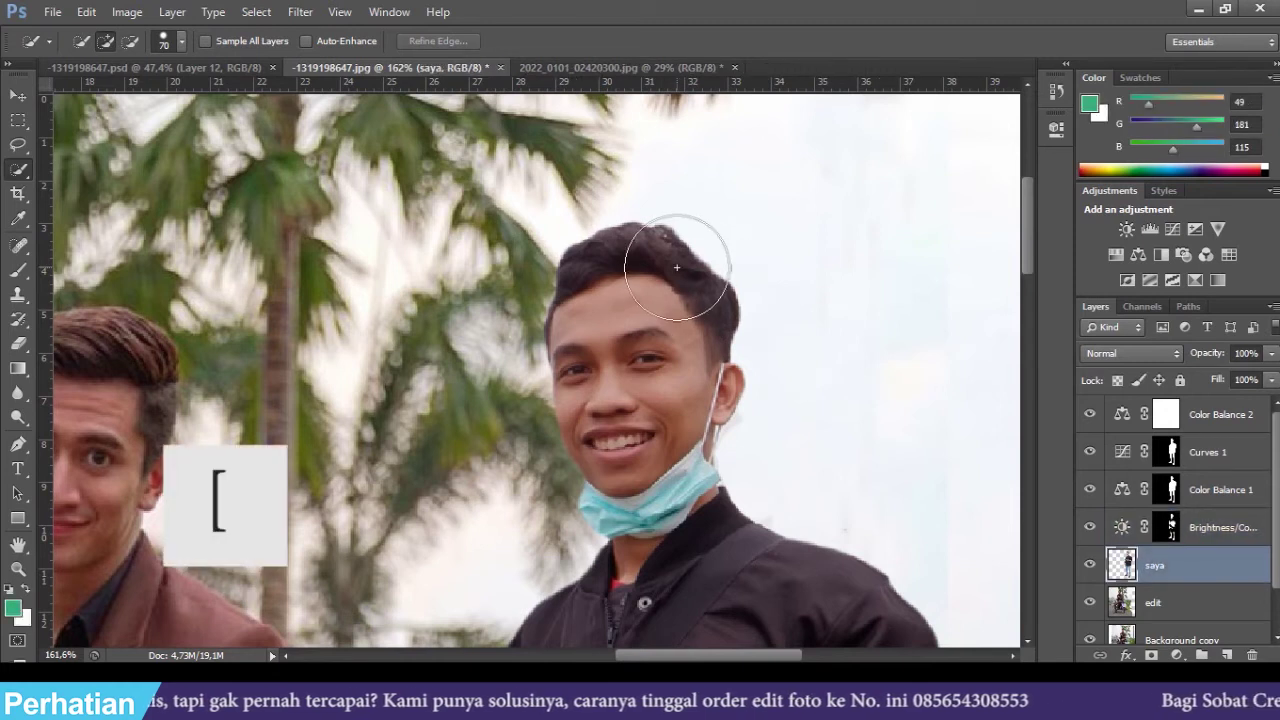
key(bracketleft)
key(bracketleft)
key(bracketleft)
key(bracketleft)
key(bracketleft)
mouse_move(634, 251)
mouse_down()
mouse_move(586, 257)
mouse_move(642, 245)
mouse_up()
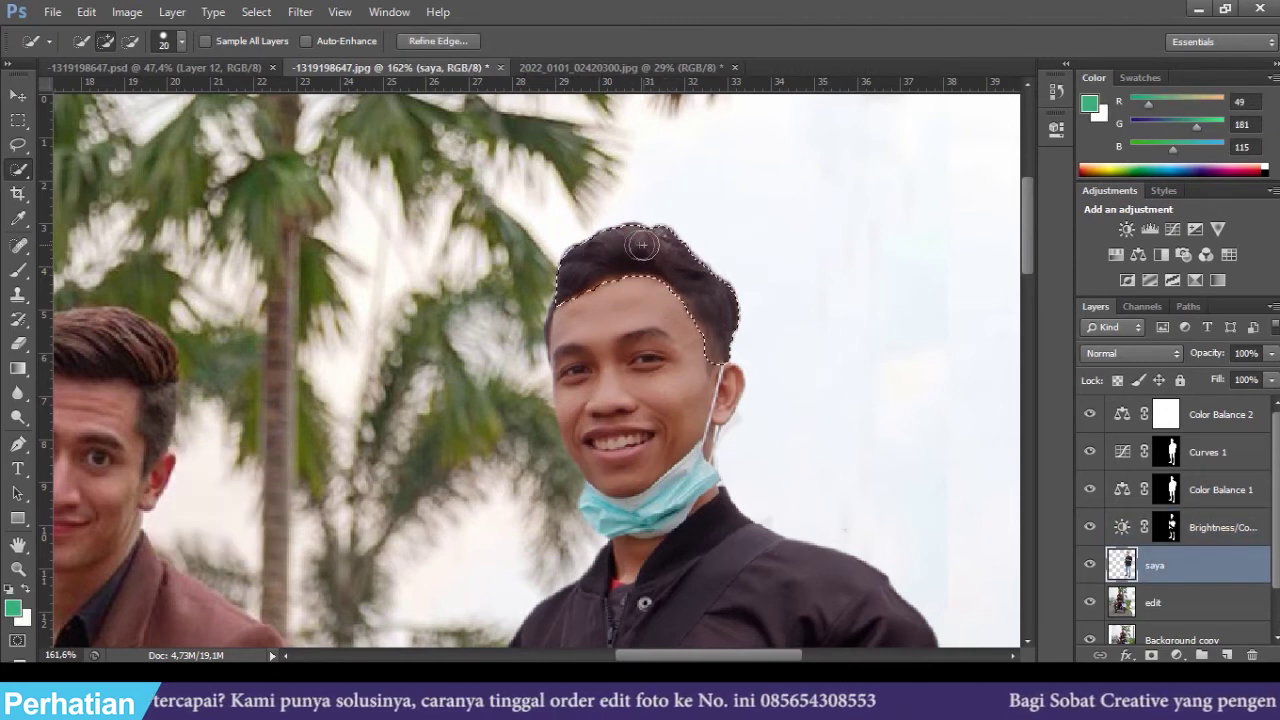
- Add a Brightness/Contrast layer masked to the hair selection, with brightness 33 and contrast 42
click(1176, 655)
click(1221, 312)
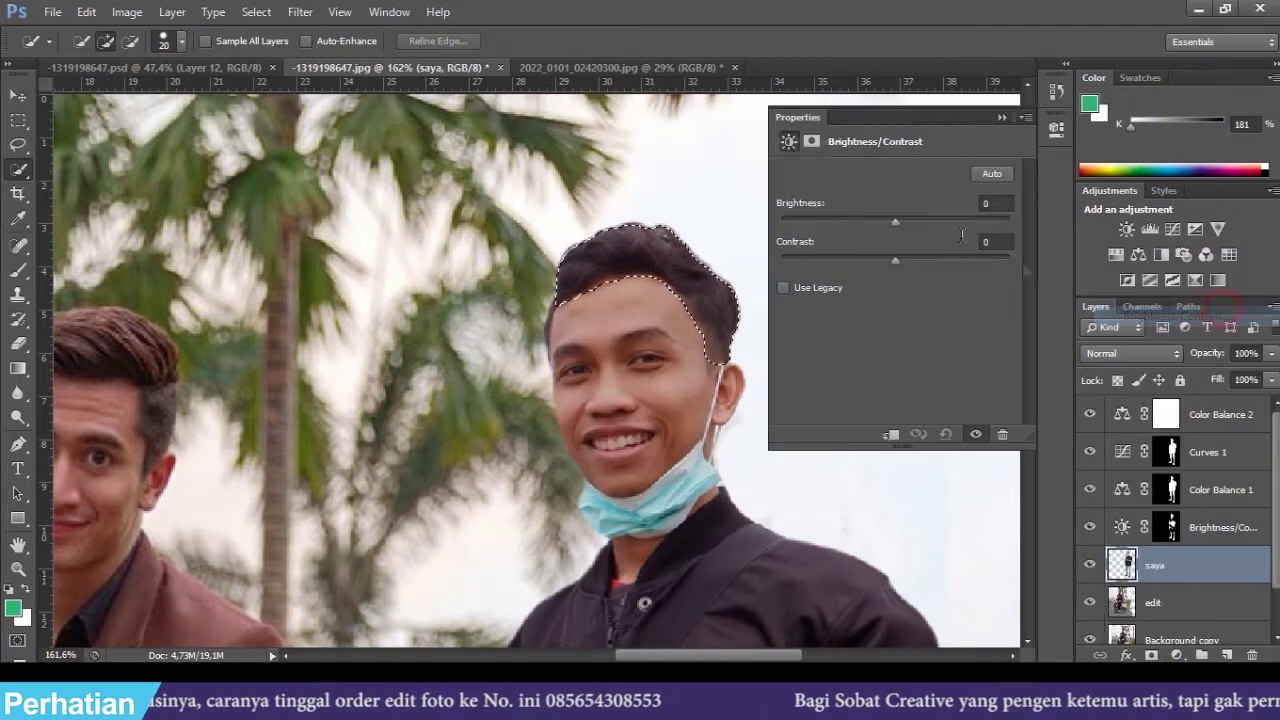
mouse_move(908, 225)
mouse_down()
mouse_move(940, 258)
mouse_move(928, 219)
mouse_up()
scroll(553, 305, down, 2)
scroll(551, 306, down, 2)
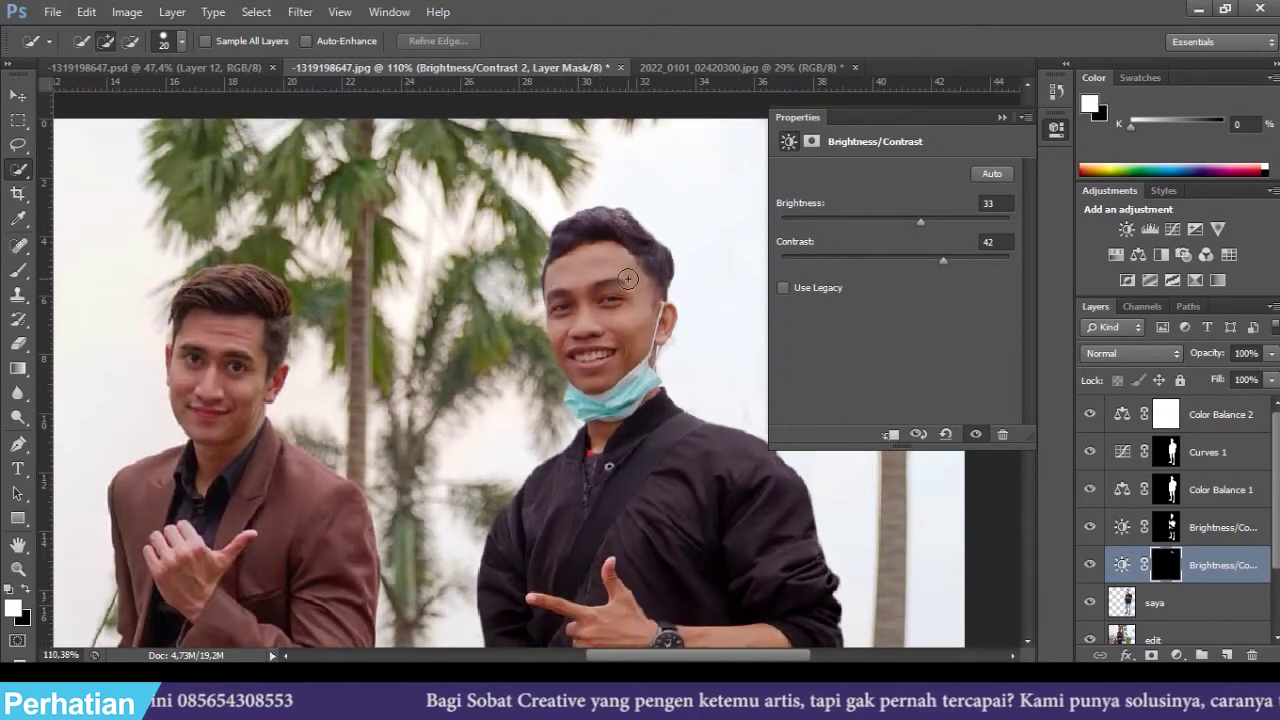
click(1000, 118)
- Create a new layer directly below the saya layer and name it shadow
scroll(672, 205, down, 3)
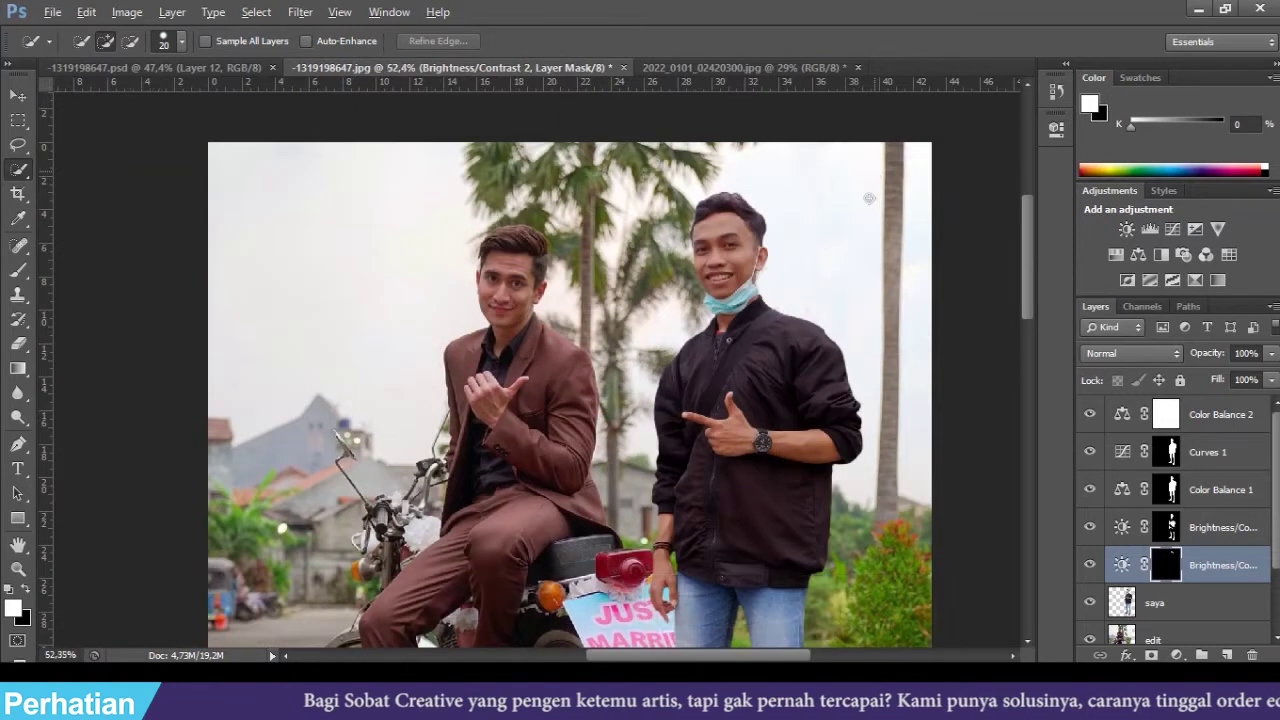
scroll(655, 250, up, 1)
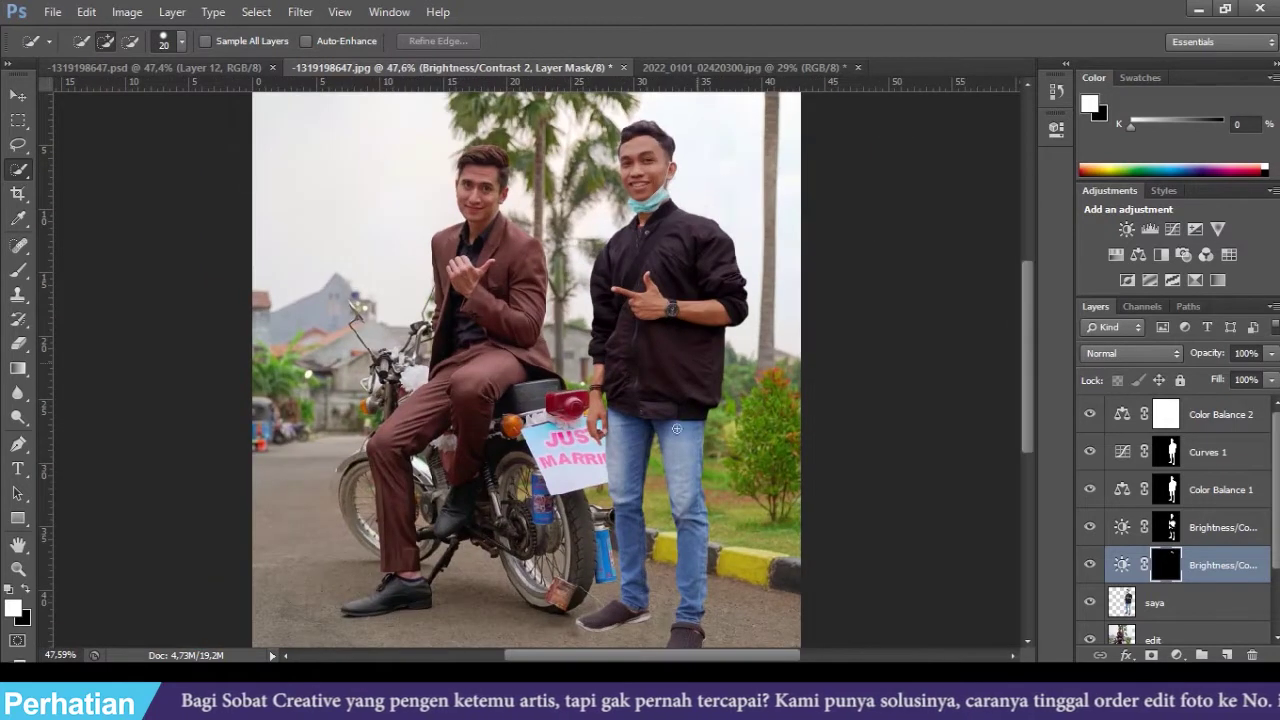
scroll(688, 472, down, 3)
scroll(688, 524, up, 3)
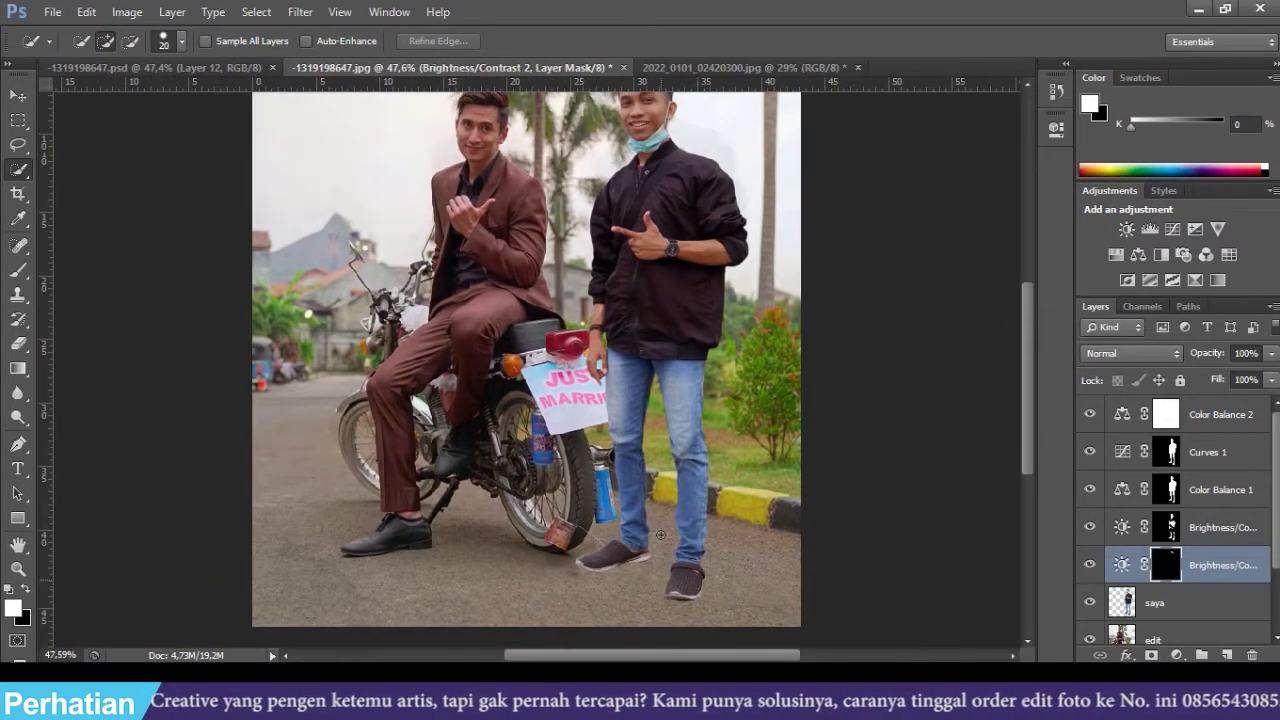
scroll(651, 552, up, 3)
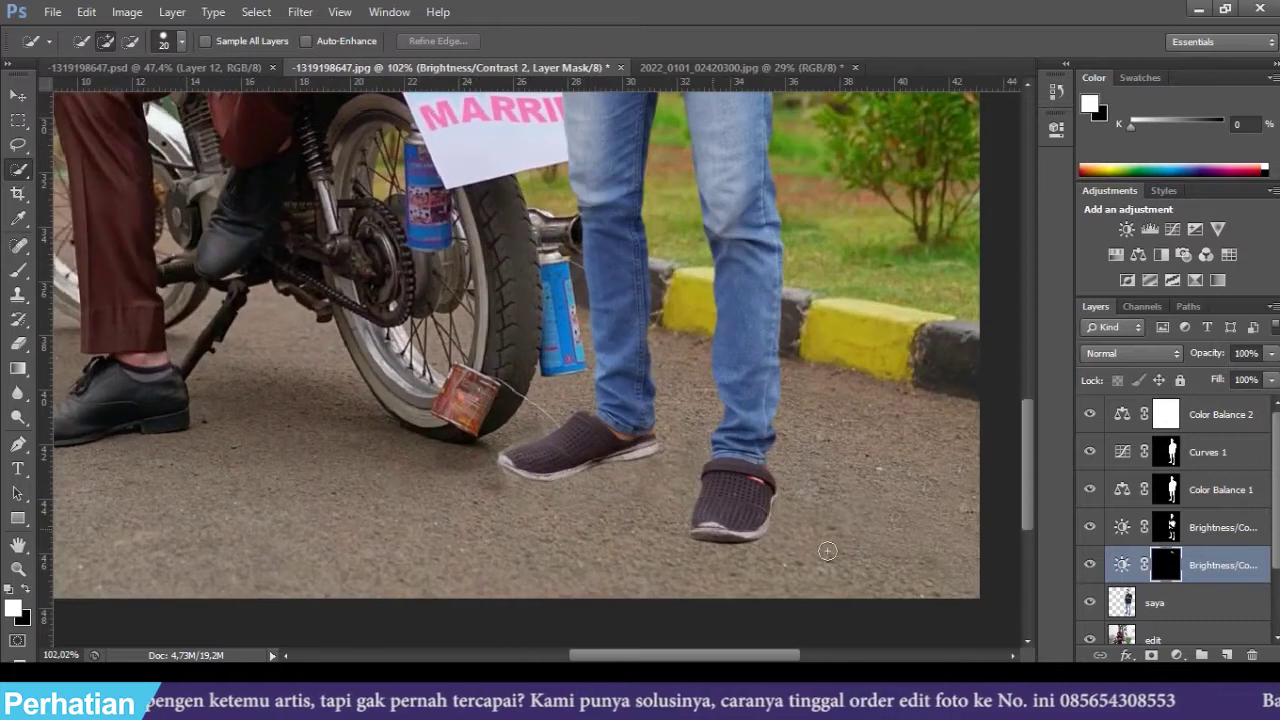
click(1155, 603)
scroll(1160, 580, down, 2)
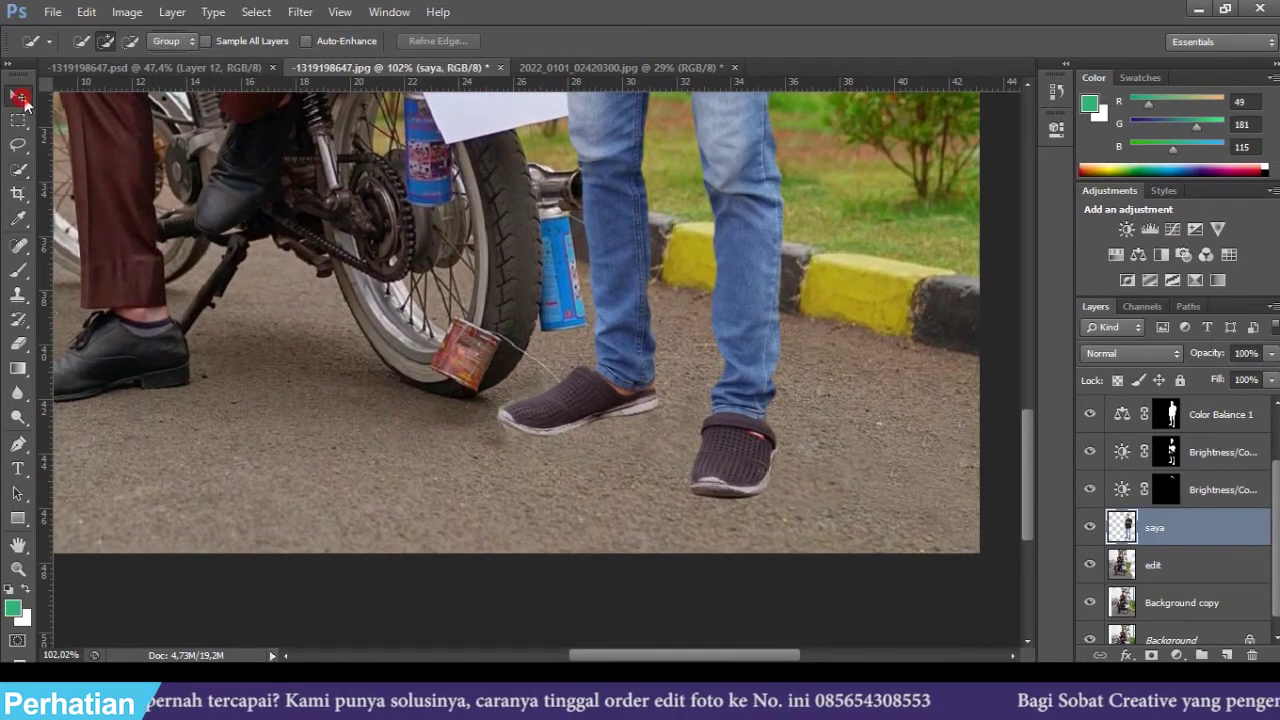
click(18, 95)
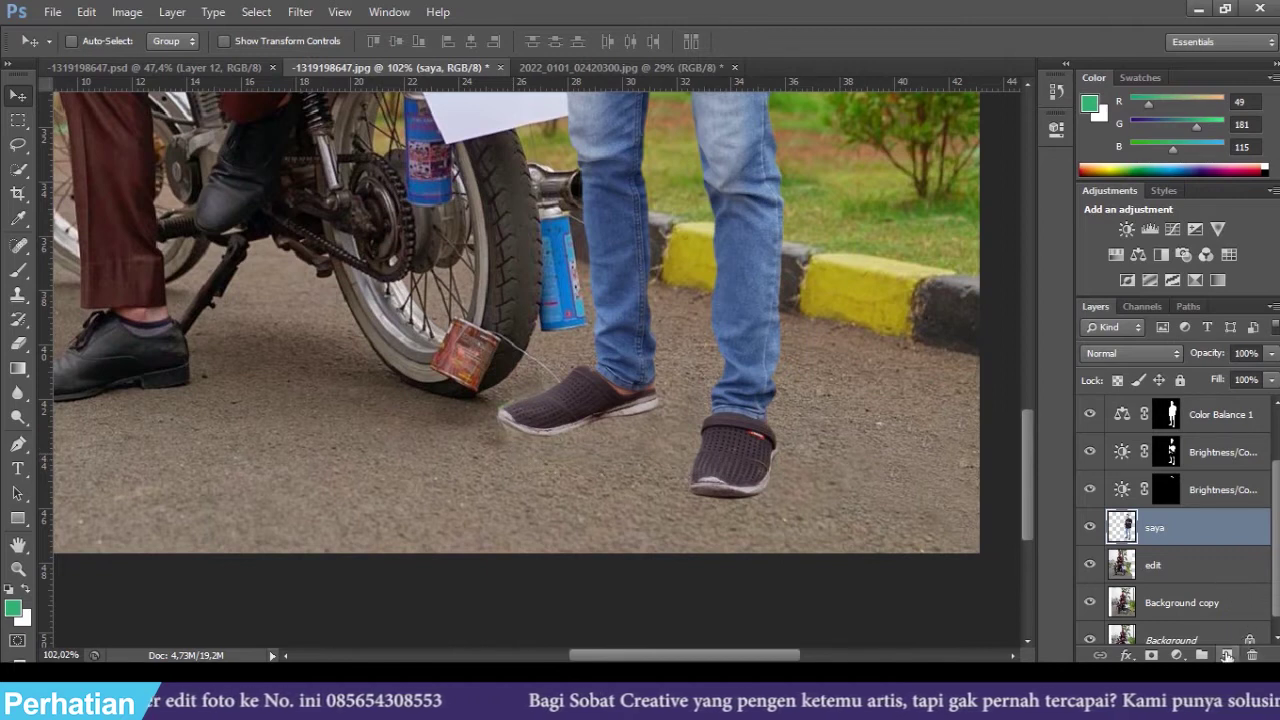
click(1226, 655)
drag(1177, 523, 1190, 580)
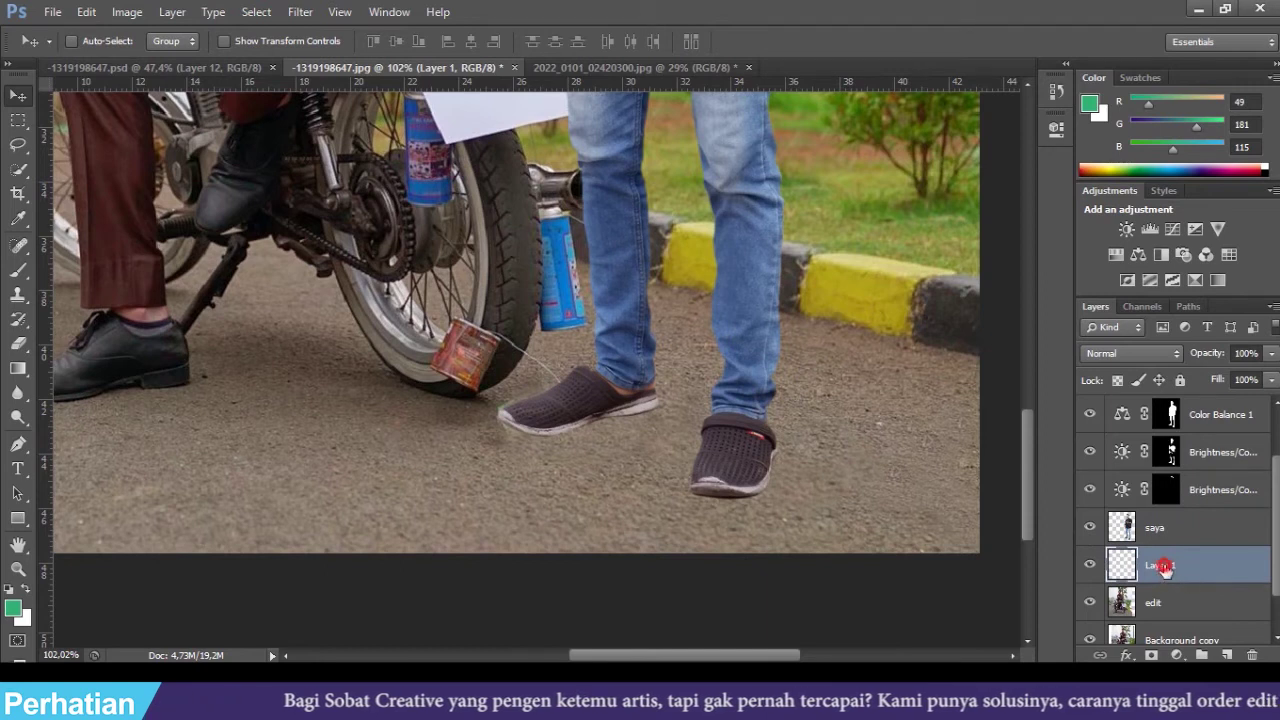
double_click(1163, 566)
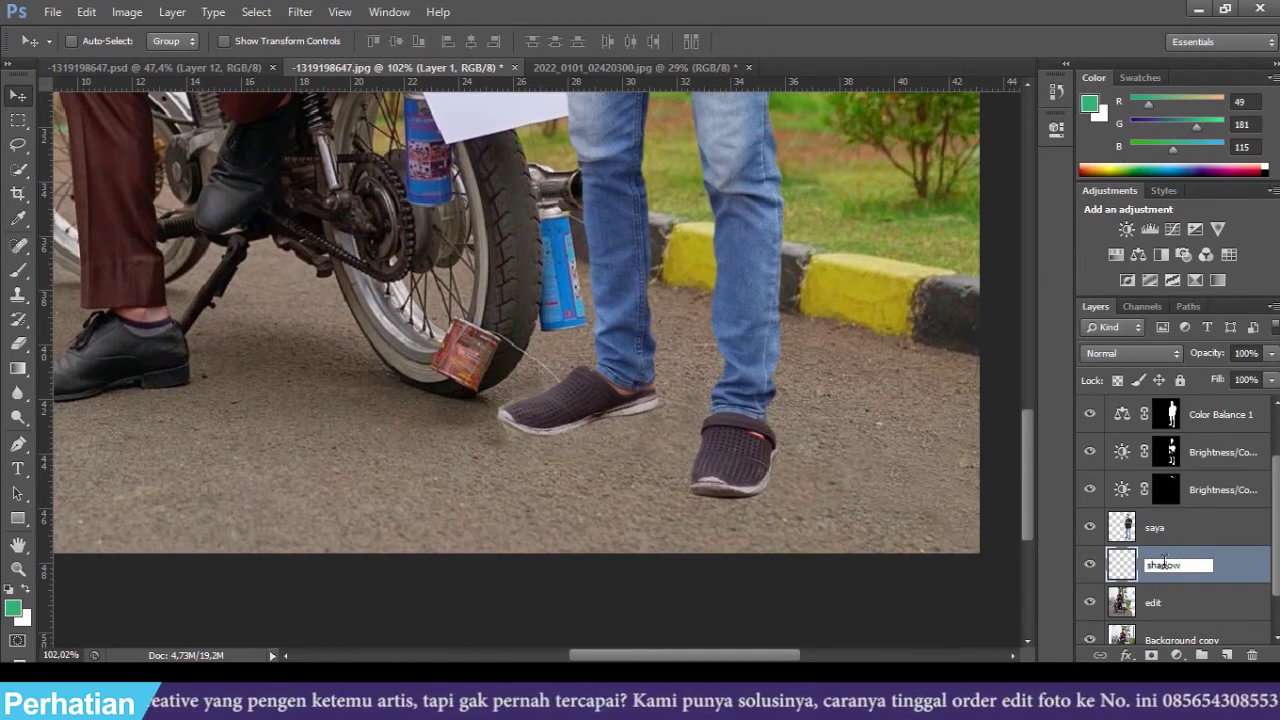
key(Return)
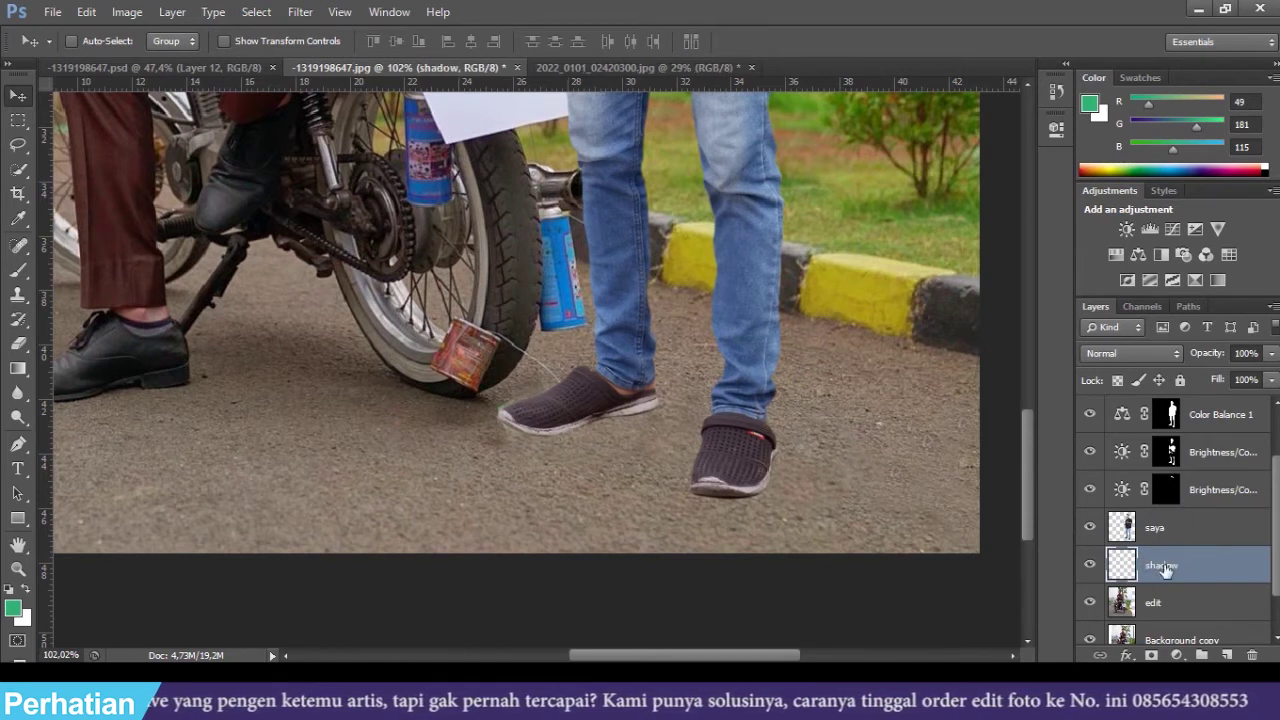
- Set the foreground colour to black and the Brush tool's opacity to 7%
click(14, 608)
click(660, 407)
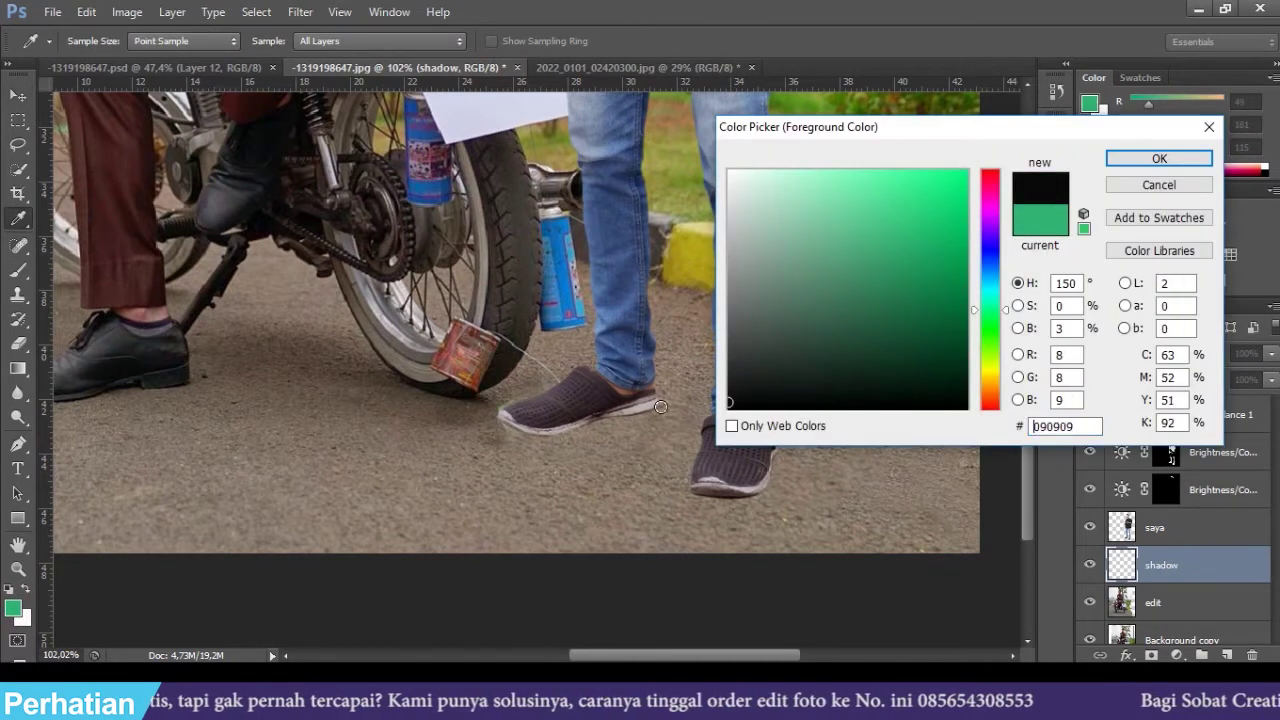
click(1116, 161)
key(b)
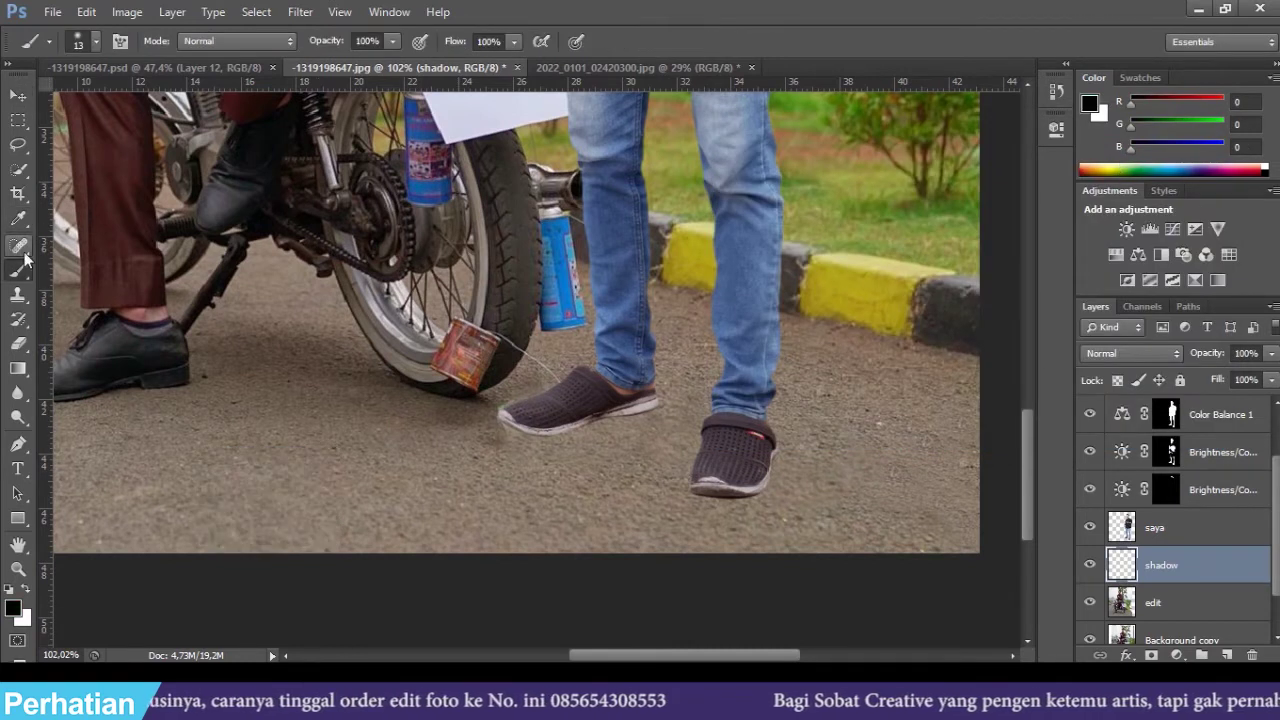
click(392, 41)
drag(394, 60, 311, 60)
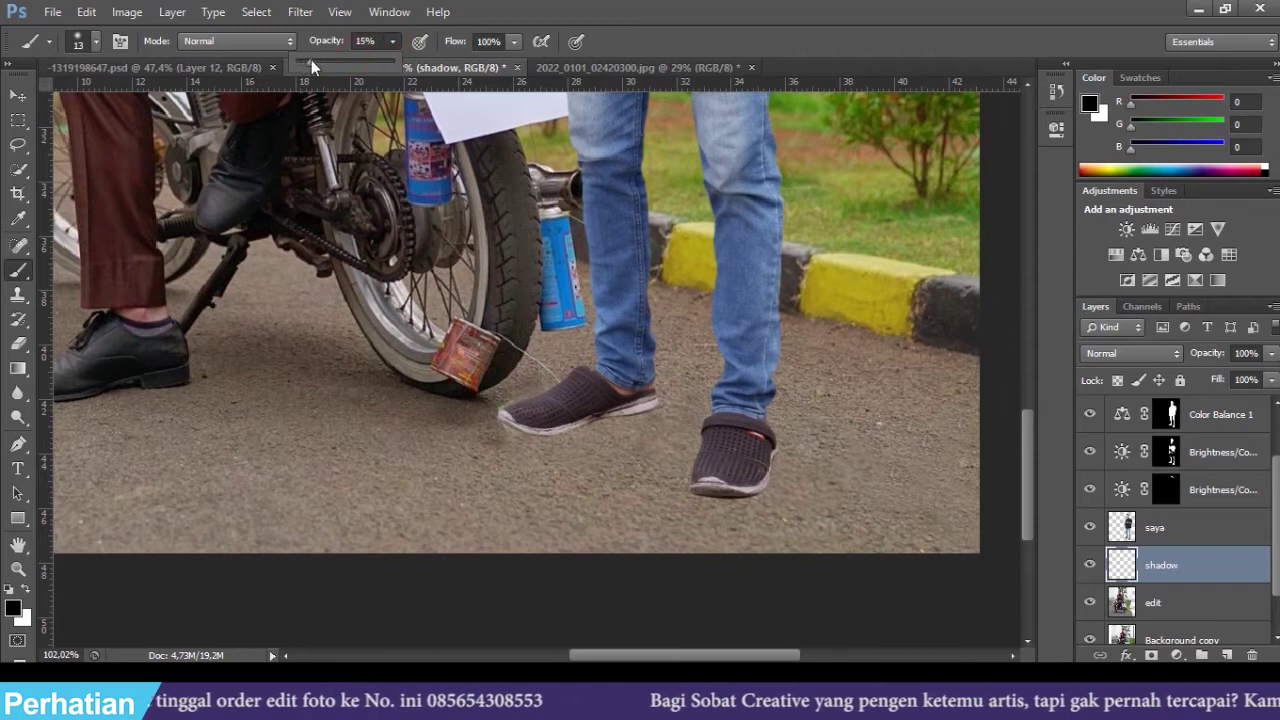
drag(306, 56, 303, 54)
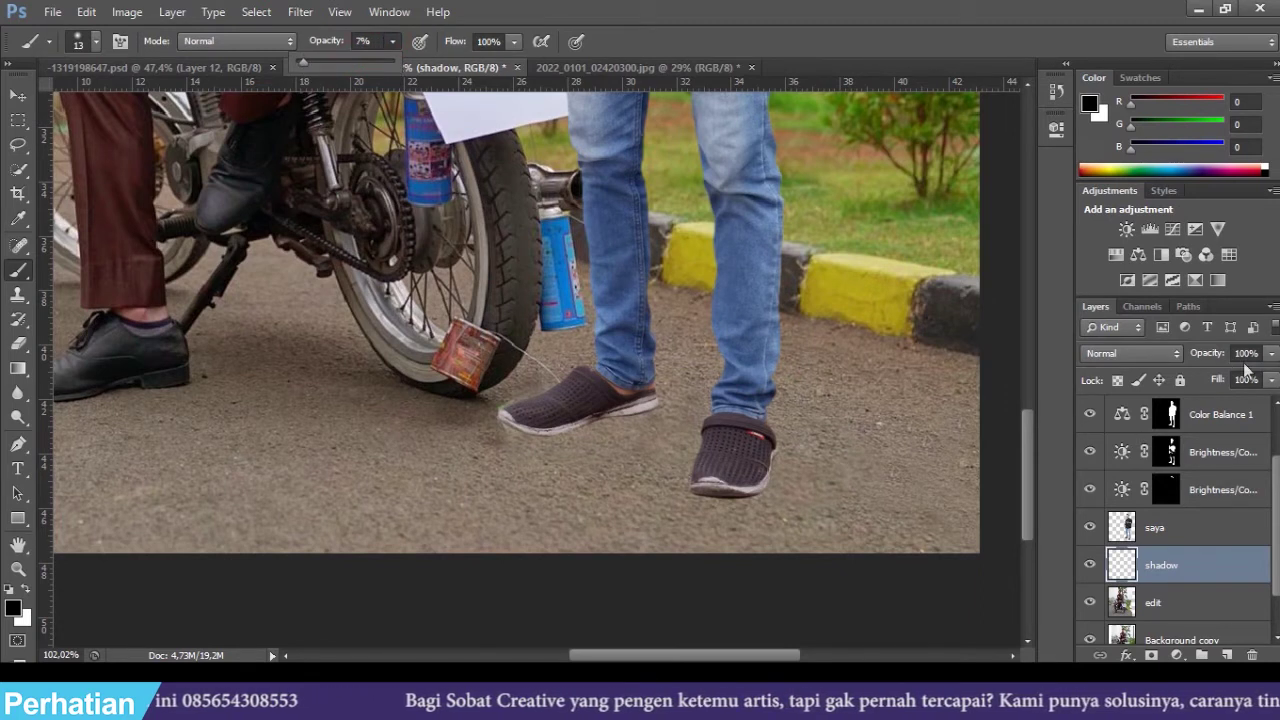
- Paint a faint shadow on the shadow layer along the sole of the shoe nearest the motorcycle, using brush size 10
scroll(620, 510, up, 3)
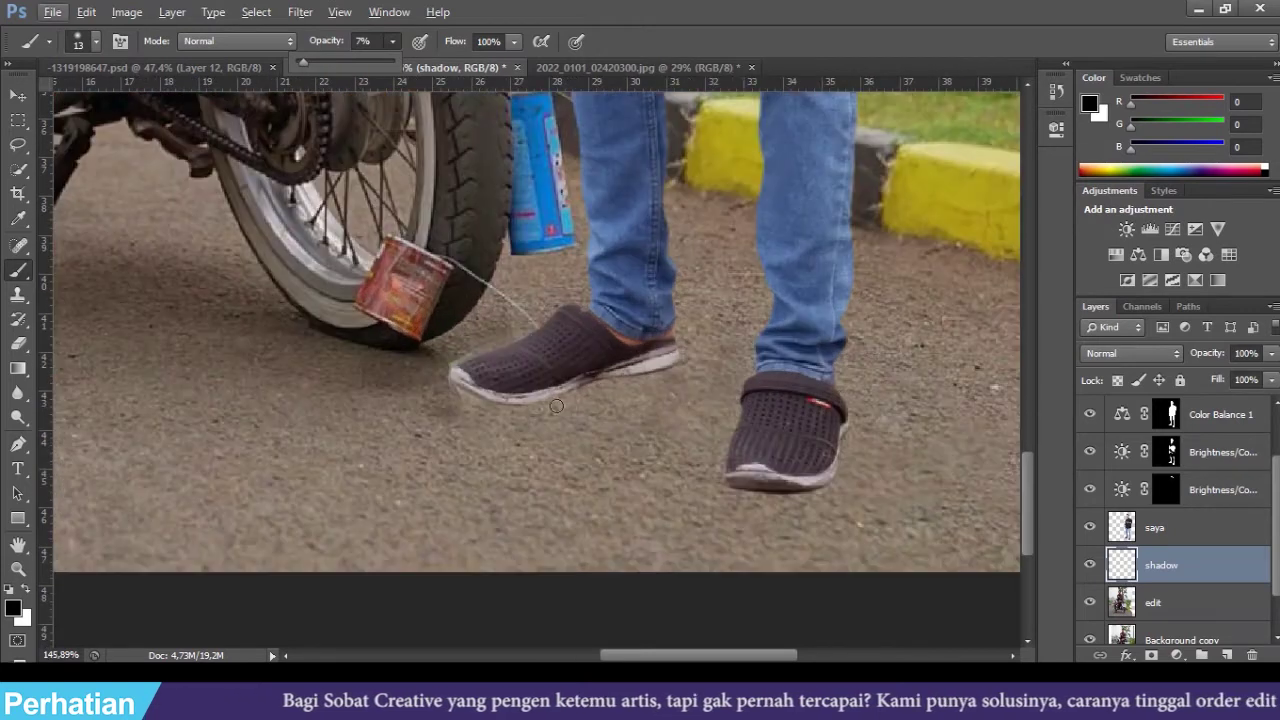
key(bracketright)
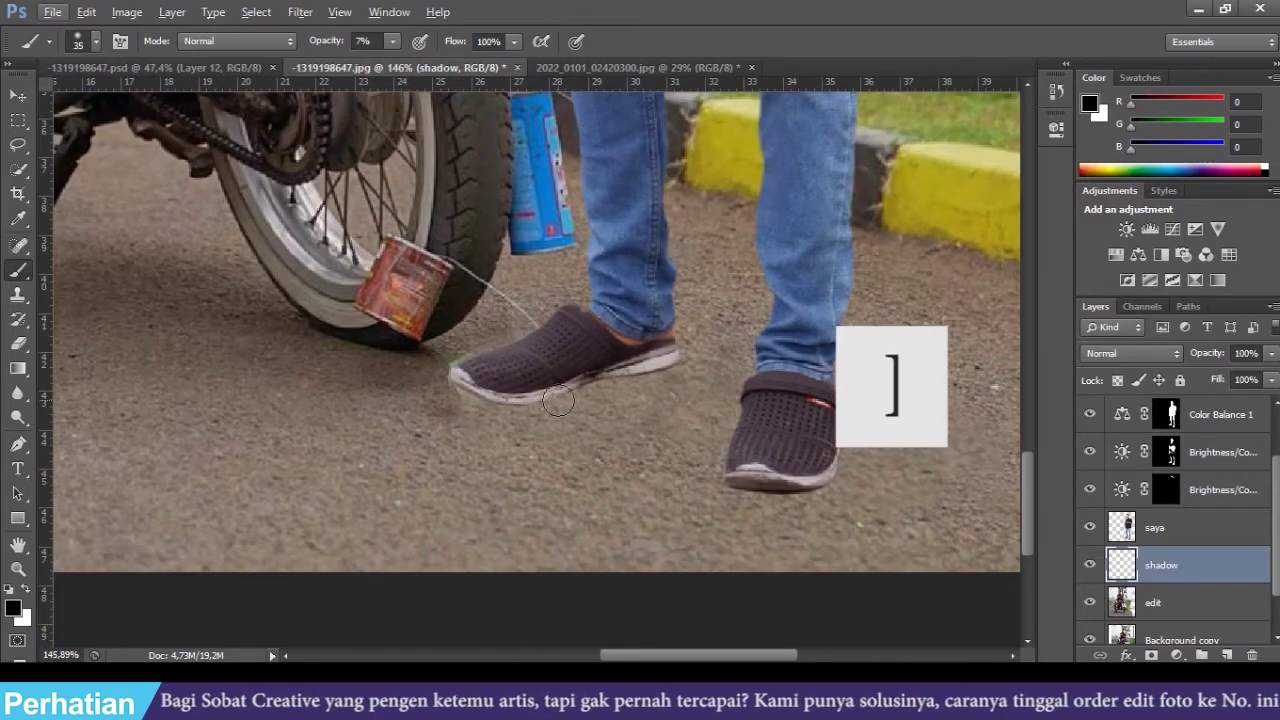
scroll(608, 393, up, 3)
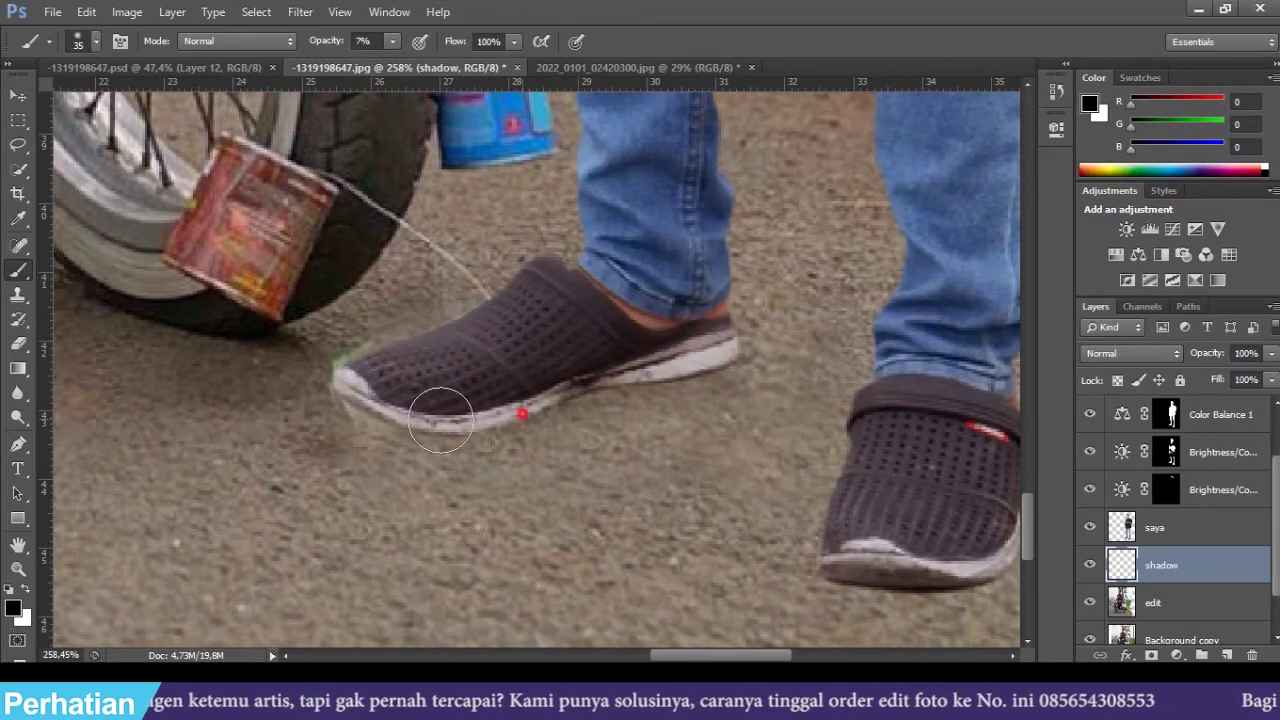
key(alt+bracketleft)
key(s)
scroll(113, 516, down, 2)
click(357, 381)
key(b)
key(alt+bracketright)
scroll(414, 436, up, 4)
drag(494, 443, 651, 414)
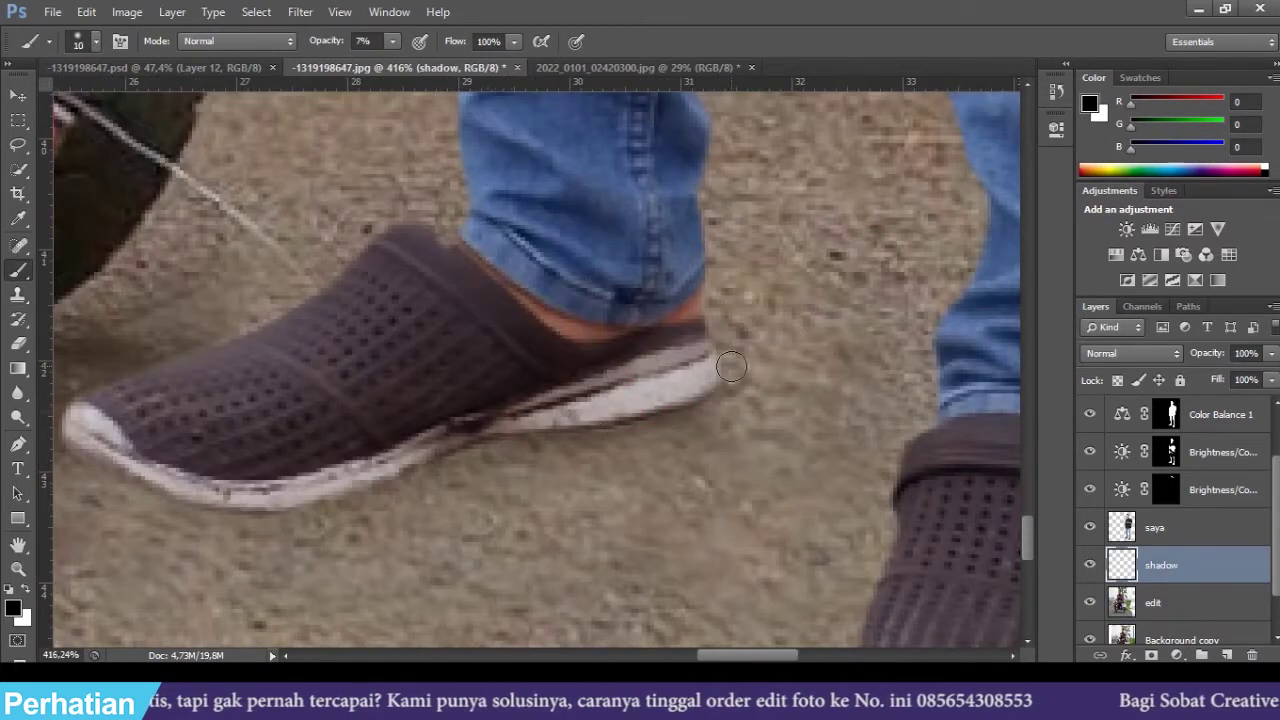
drag(243, 526, 600, 446)
drag(498, 425, 562, 416)
- Paint a faint size 10 shadow on the shadow layer along the sole of the shoe farther from the motorcycle
drag(988, 386, 579, 261)
scroll(663, 183, down, 4)
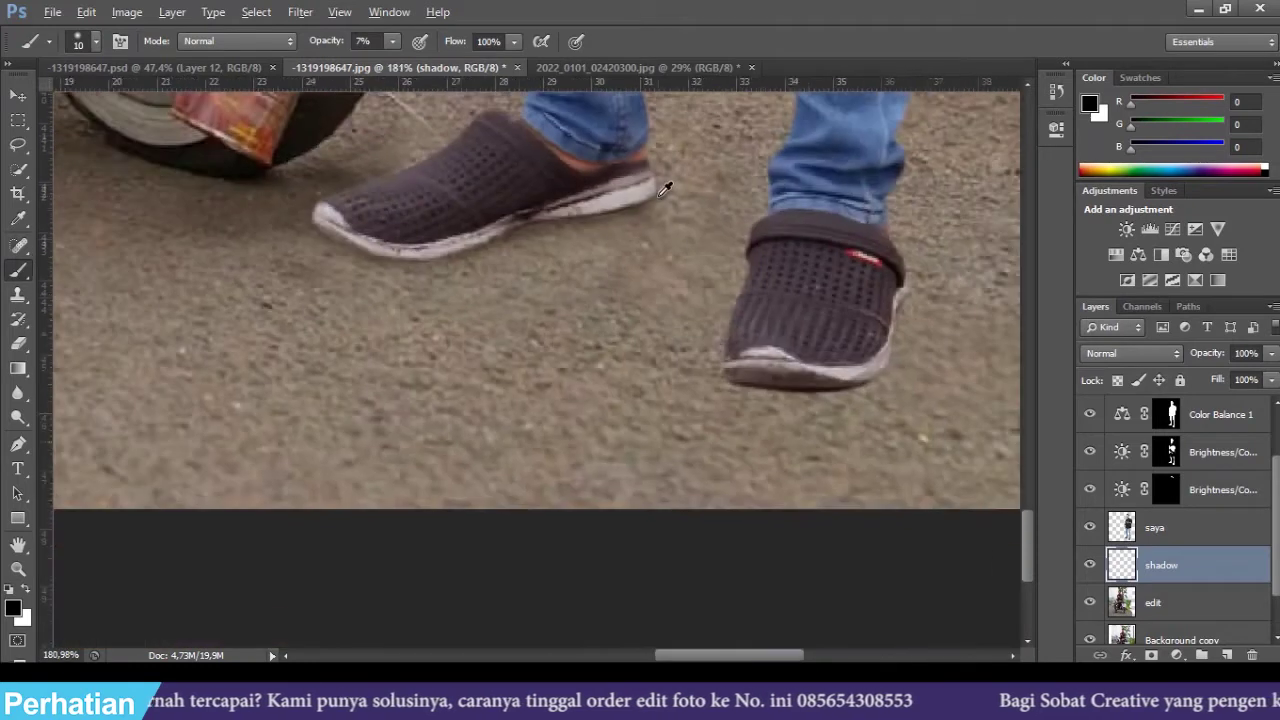
drag(766, 289, 651, 314)
scroll(650, 314, right, 2)
scroll(700, 330, up, 5)
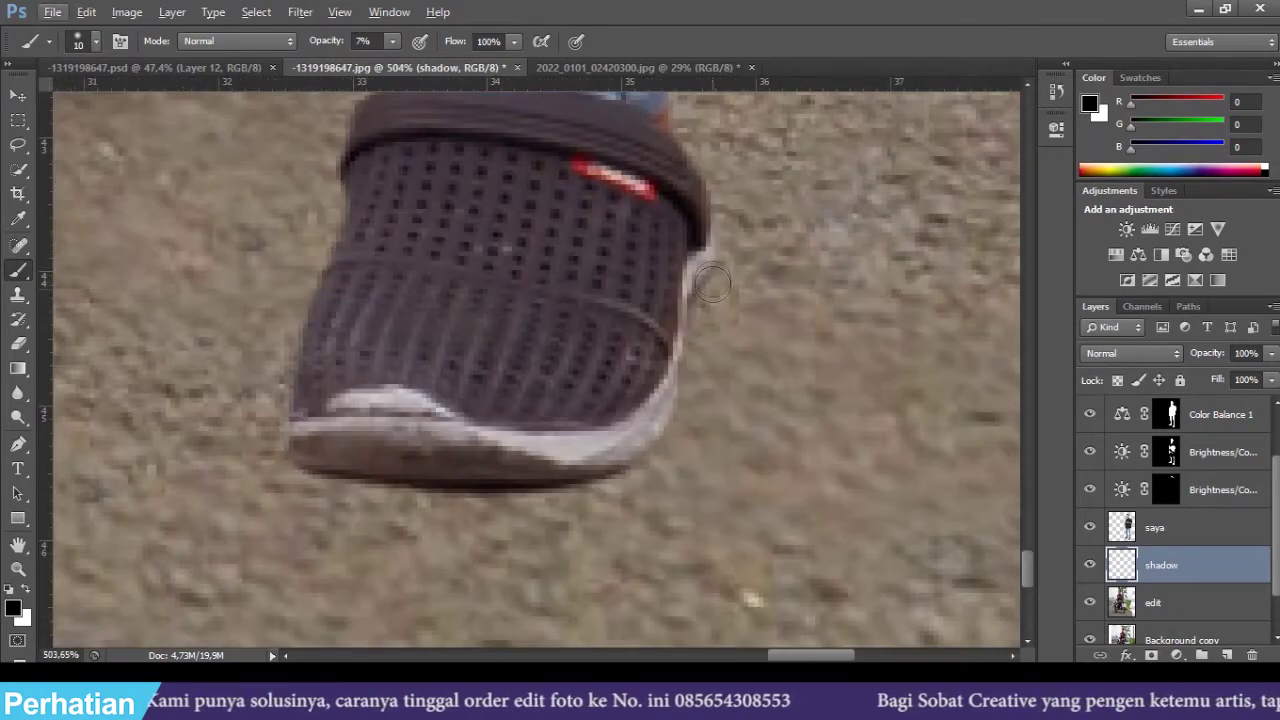
mouse_move(688, 325)
mouse_down()
mouse_move(617, 488)
mouse_move(646, 437)
mouse_move(622, 450)
mouse_move(672, 426)
mouse_move(707, 318)
mouse_up()
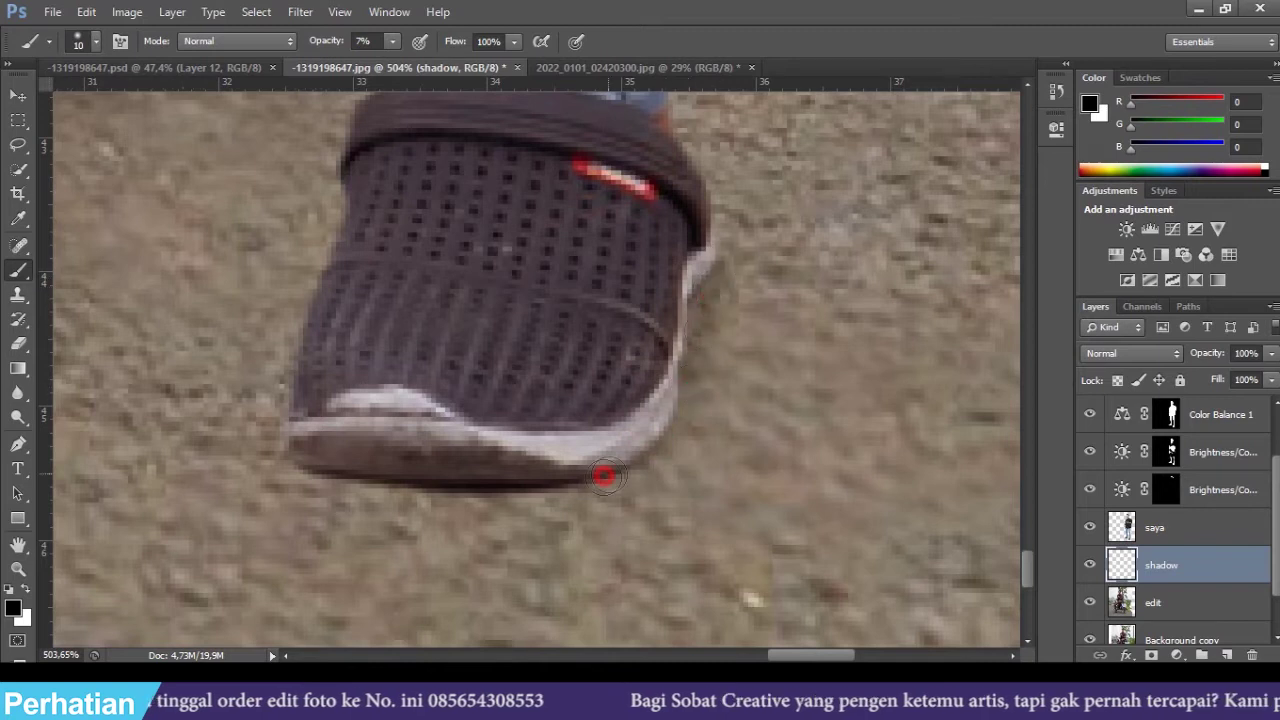
drag(494, 494, 346, 467)
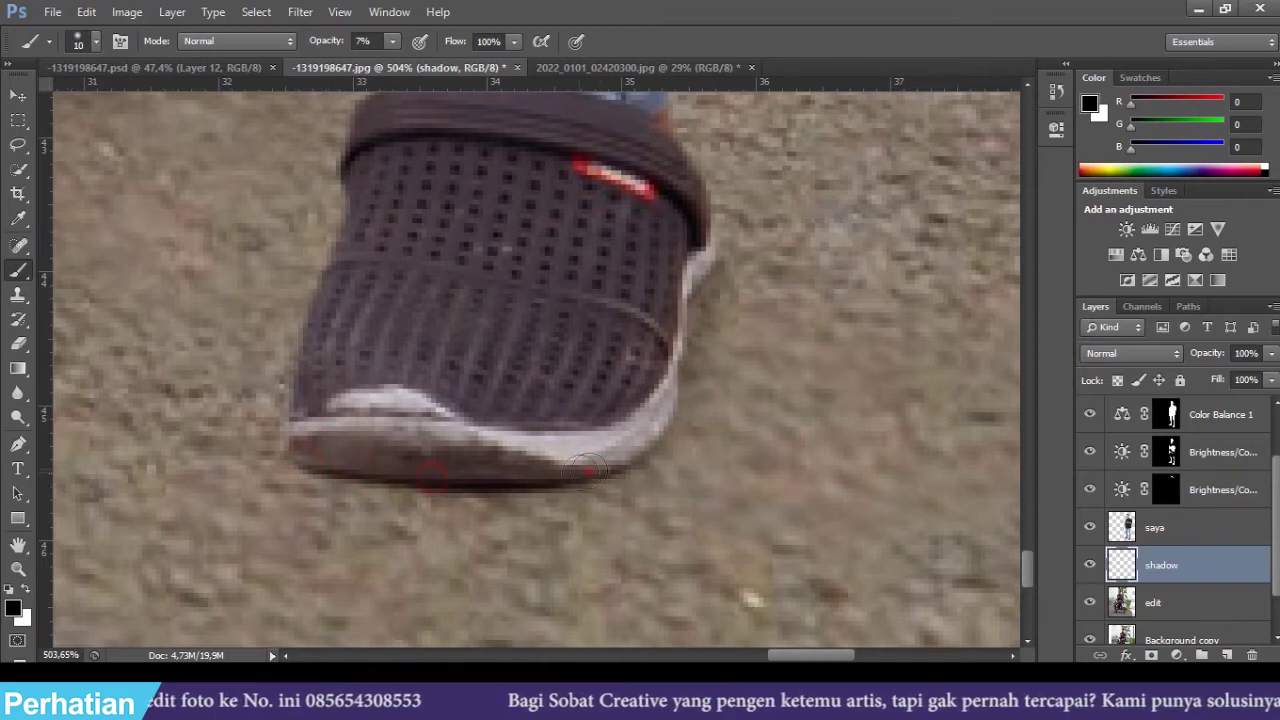
mouse_move(684, 404)
mouse_down()
mouse_move(731, 249)
mouse_move(721, 290)
mouse_up()
scroll(742, 296, down, 5)
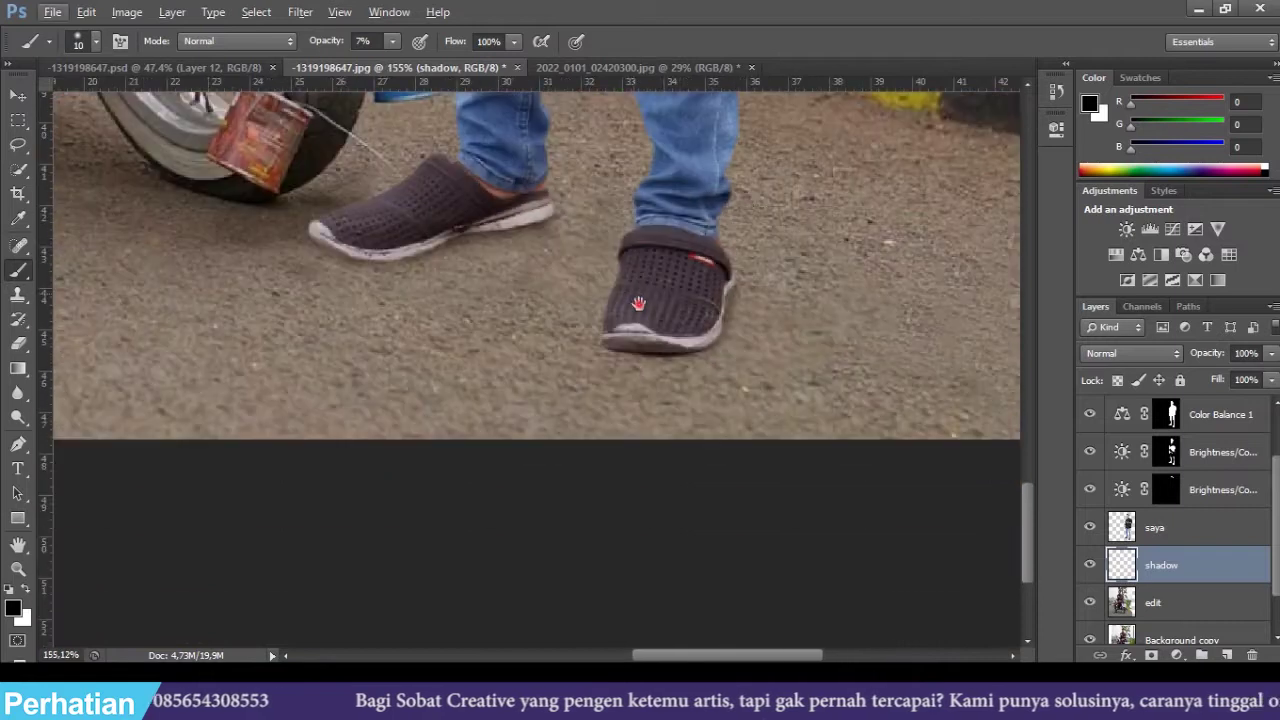
- Compare the ground around both shoes with the shadow layer hidden and shown
drag(638, 303, 853, 446)
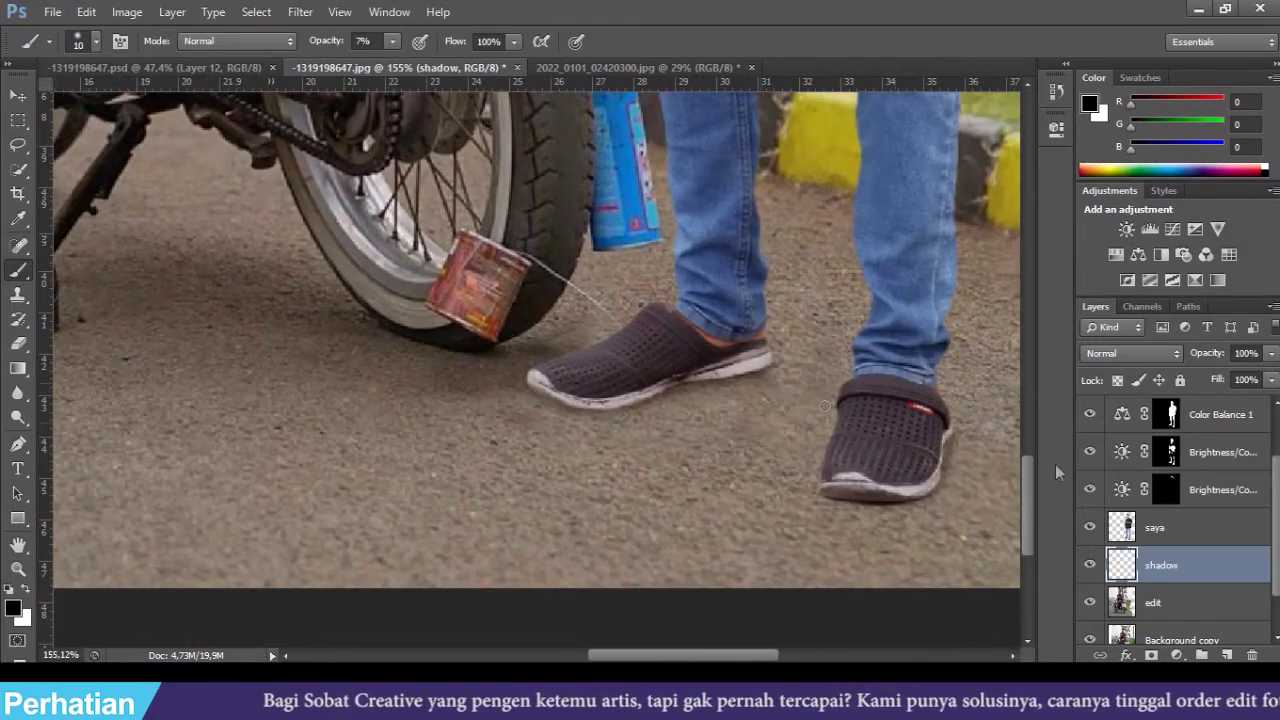
click(1090, 566)
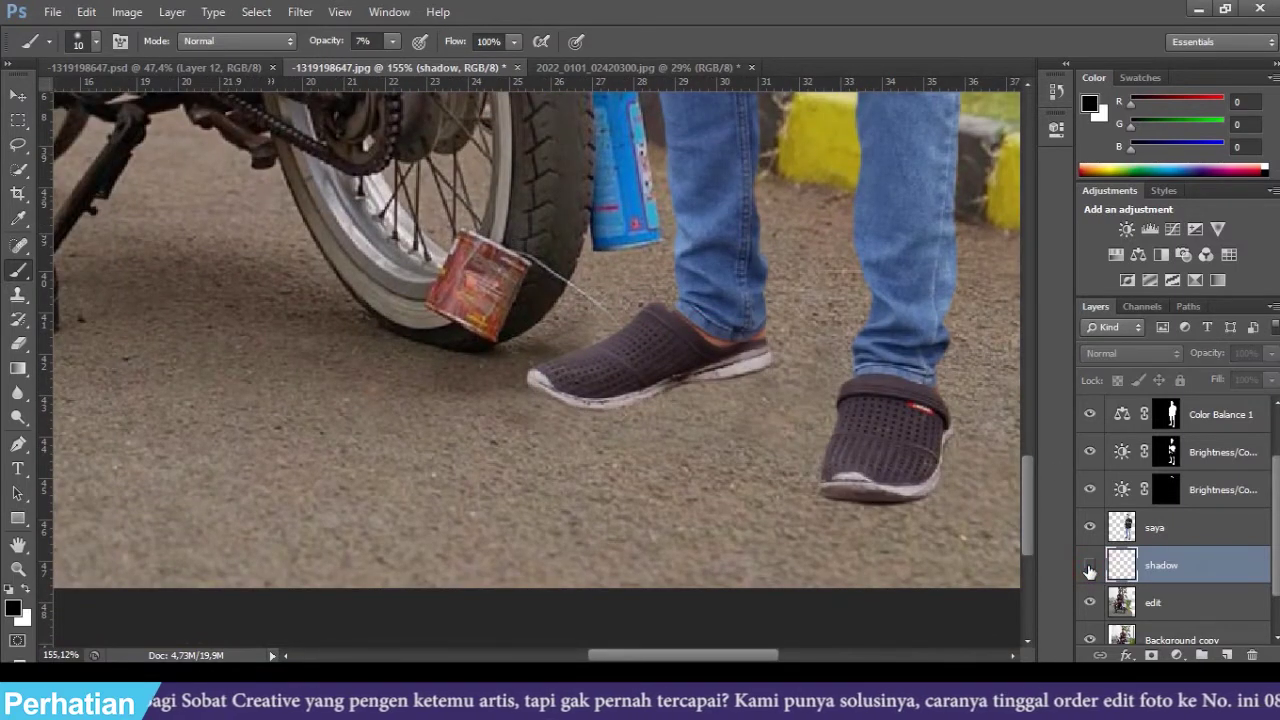
click(1090, 566)
- Enlarge the brush to size 90 and paint a broad, soft shadow on the ground around and in front of both shoes
key(bracketright)
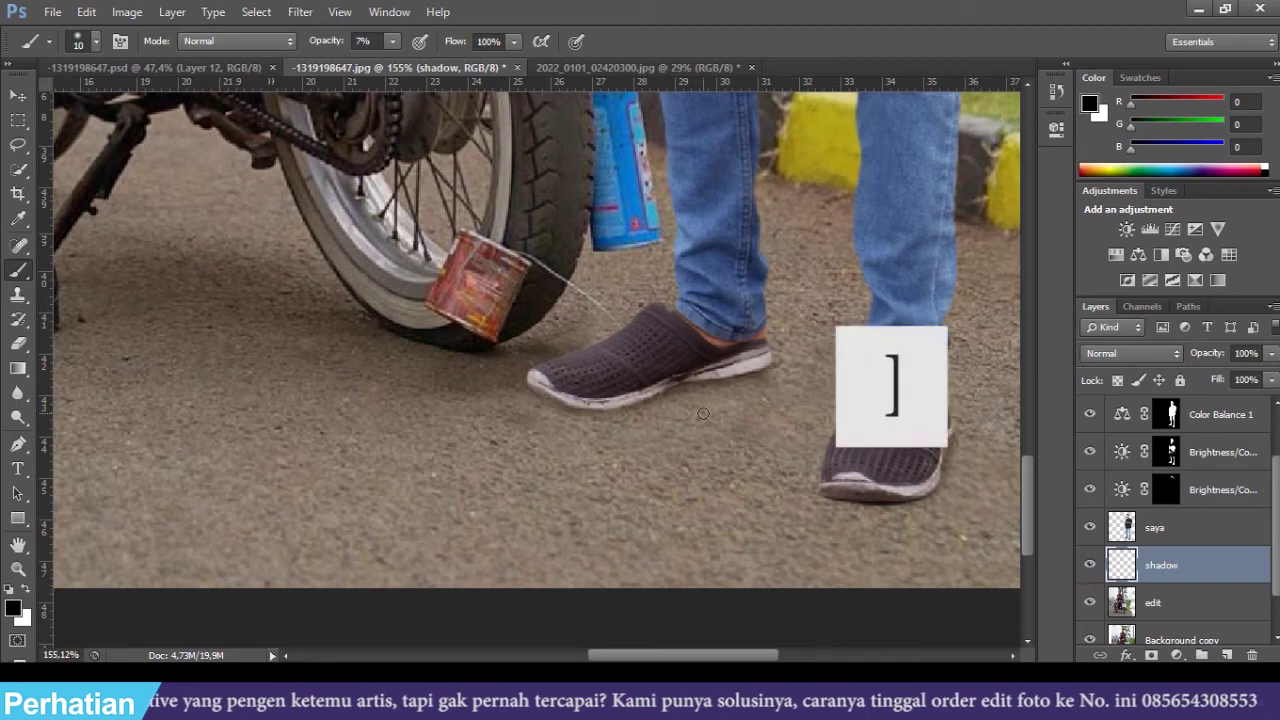
key(bracketright)
key(bracketright)
key(bracketright)
key(bracketright)
key(bracketright)
key(bracketright)
key(bracketright)
key(bracketright)
key(bracketright)
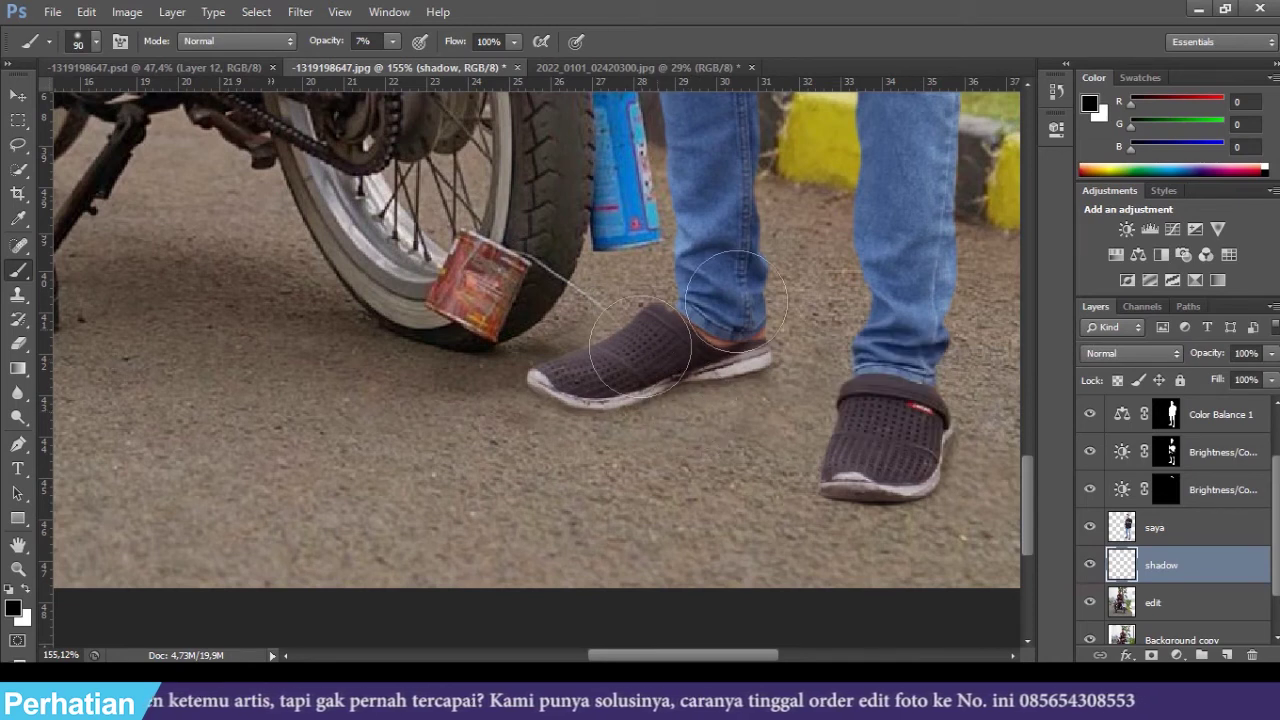
mouse_move(743, 376)
mouse_down()
mouse_move(671, 388)
mouse_move(723, 378)
mouse_move(691, 365)
mouse_move(508, 430)
mouse_up()
drag(537, 420, 238, 568)
drag(646, 520, 529, 566)
drag(757, 463, 670, 490)
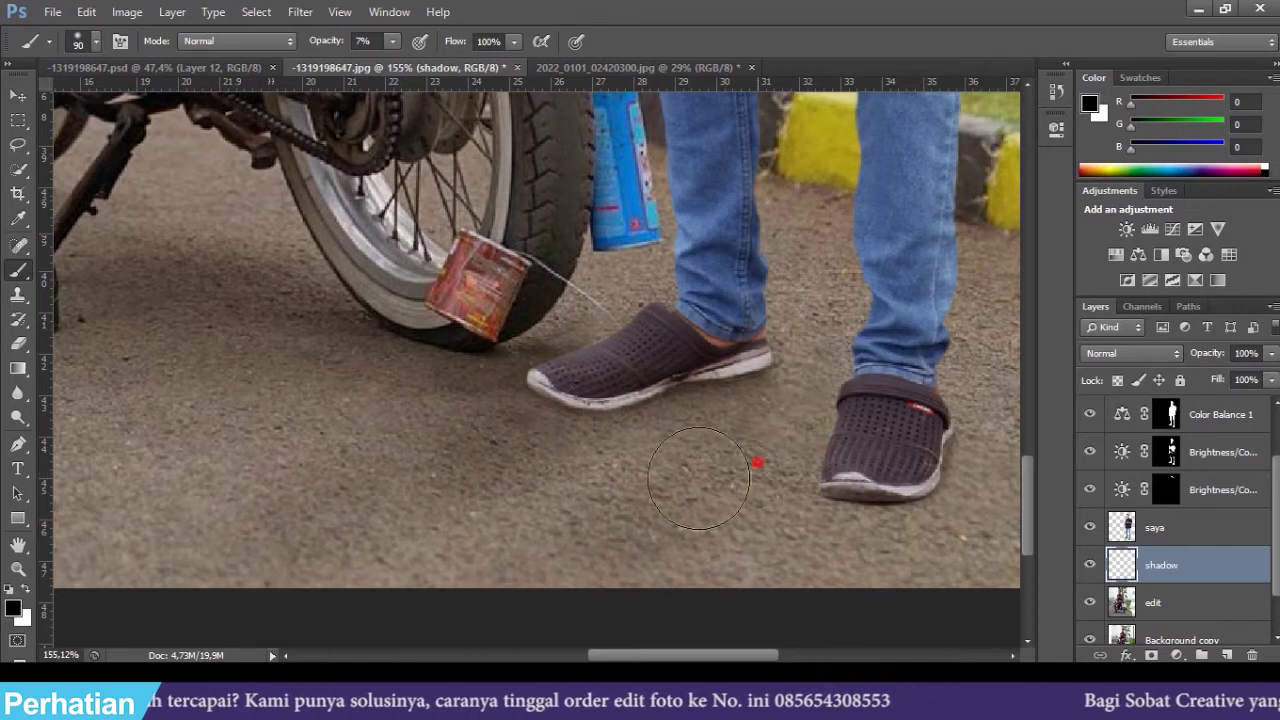
scroll(757, 463, down, 4)
scroll(730, 491, up, 4)
drag(736, 364, 711, 364)
scroll(710, 365, down, 3)
scroll(737, 380, down, 1)
scroll(675, 625, up, 1)
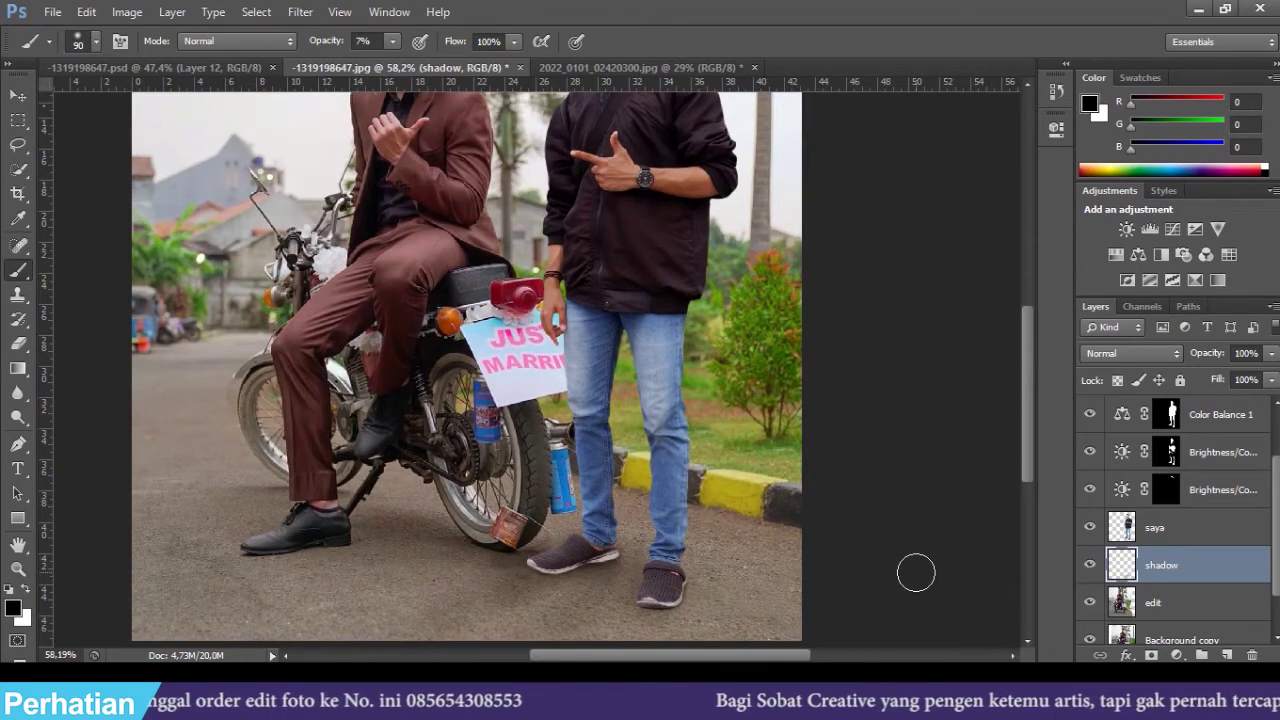
scroll(685, 600, up, 1)
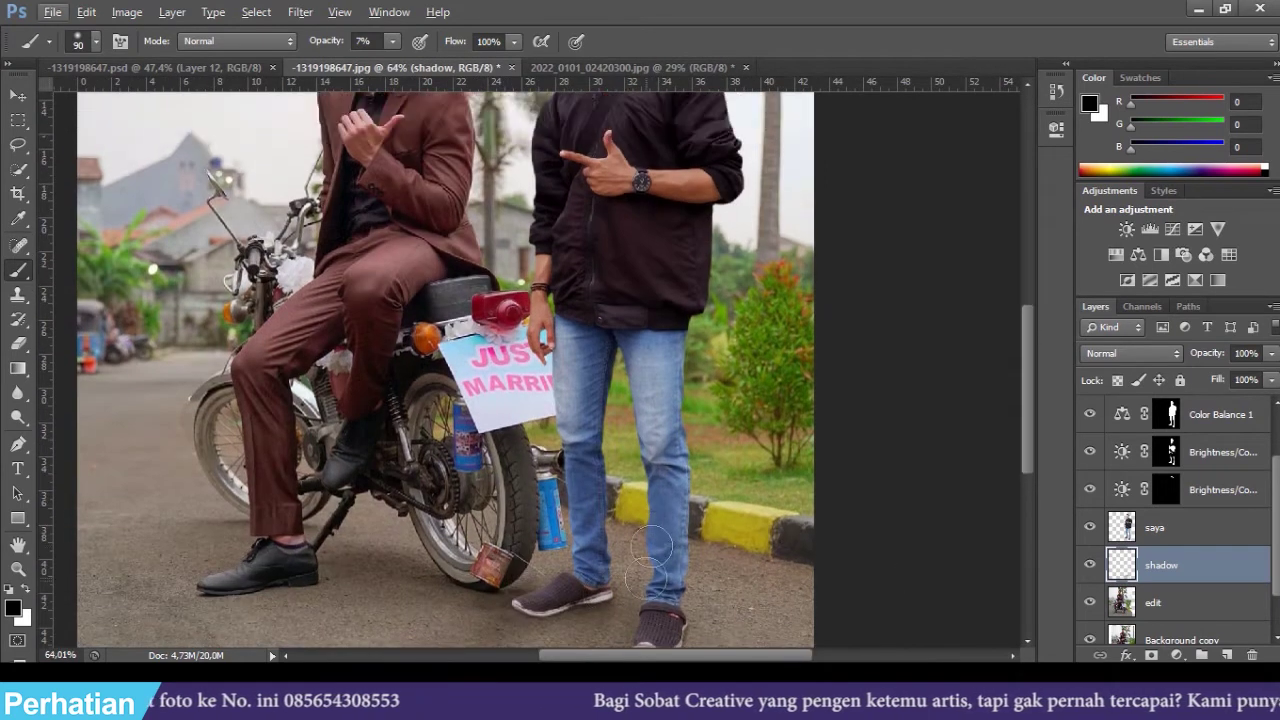
- On the saya layer, select both lower trouser legs and shoes with the Quick Selection tool
click(1162, 528)
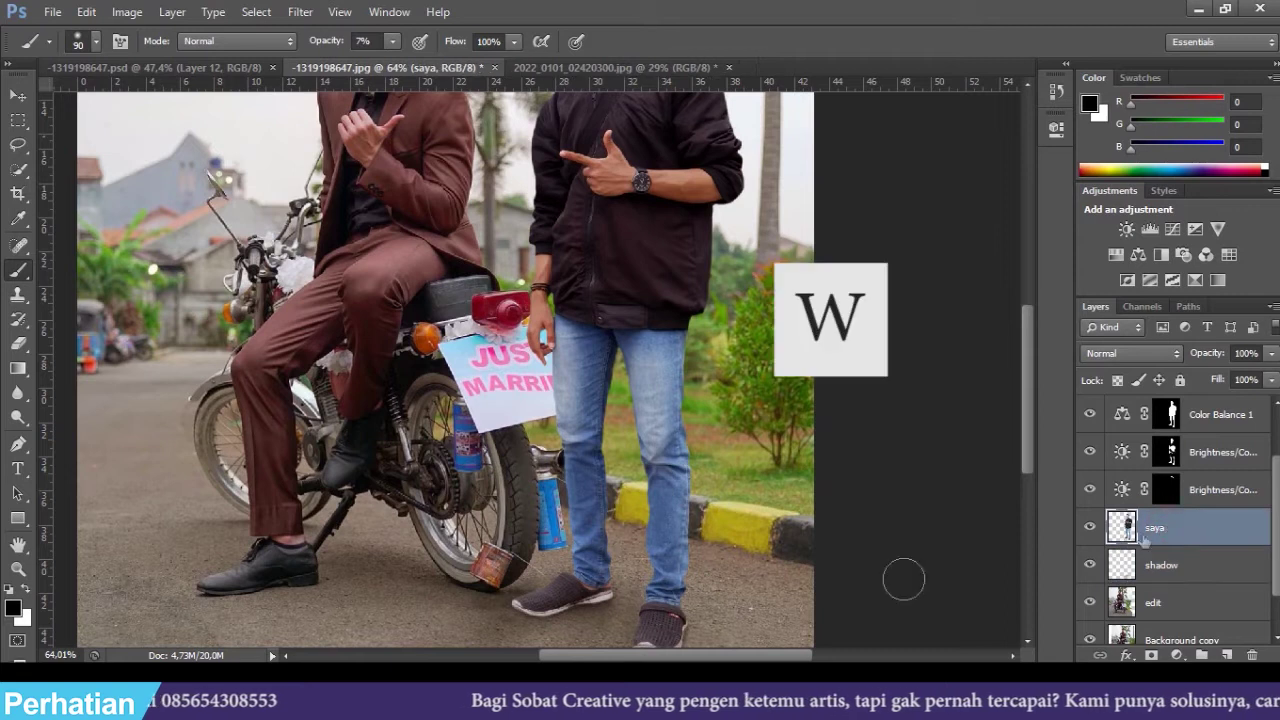
drag(592, 445, 581, 591)
drag(672, 522, 658, 596)
scroll(665, 632, down, 2)
scroll(674, 626, up, 4)
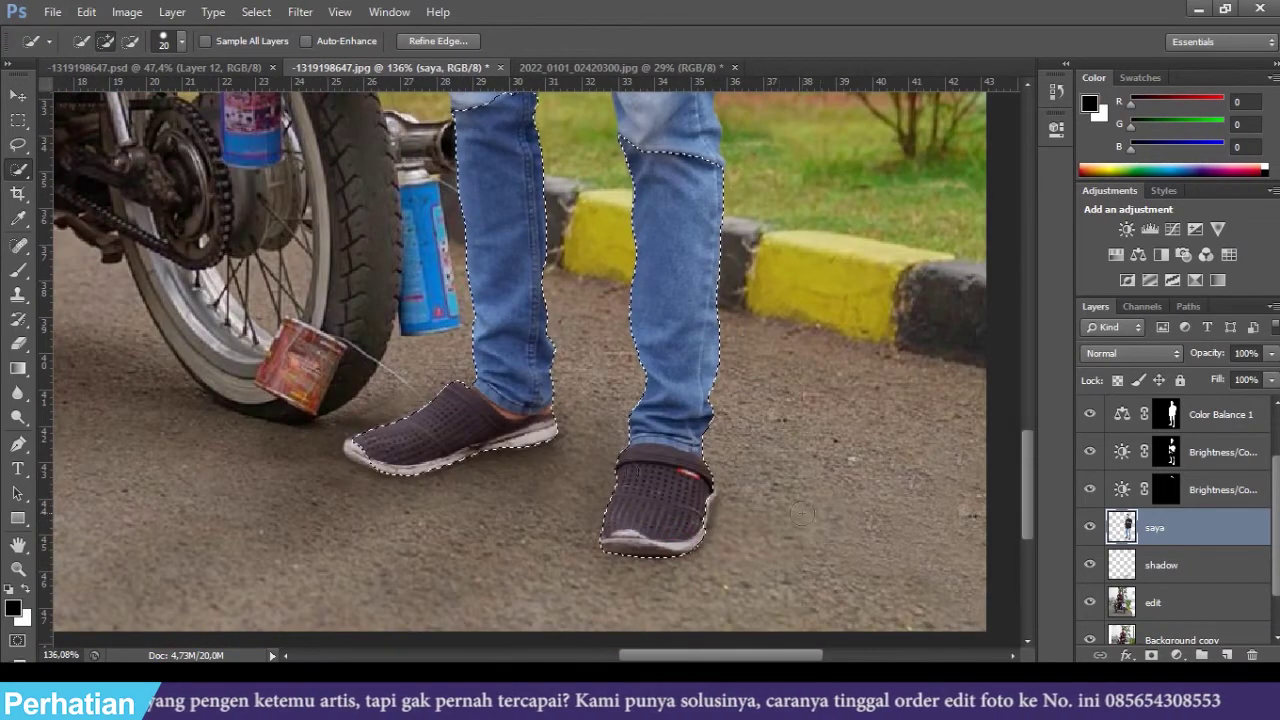
scroll(812, 515, up, 1)
click(348, 458)
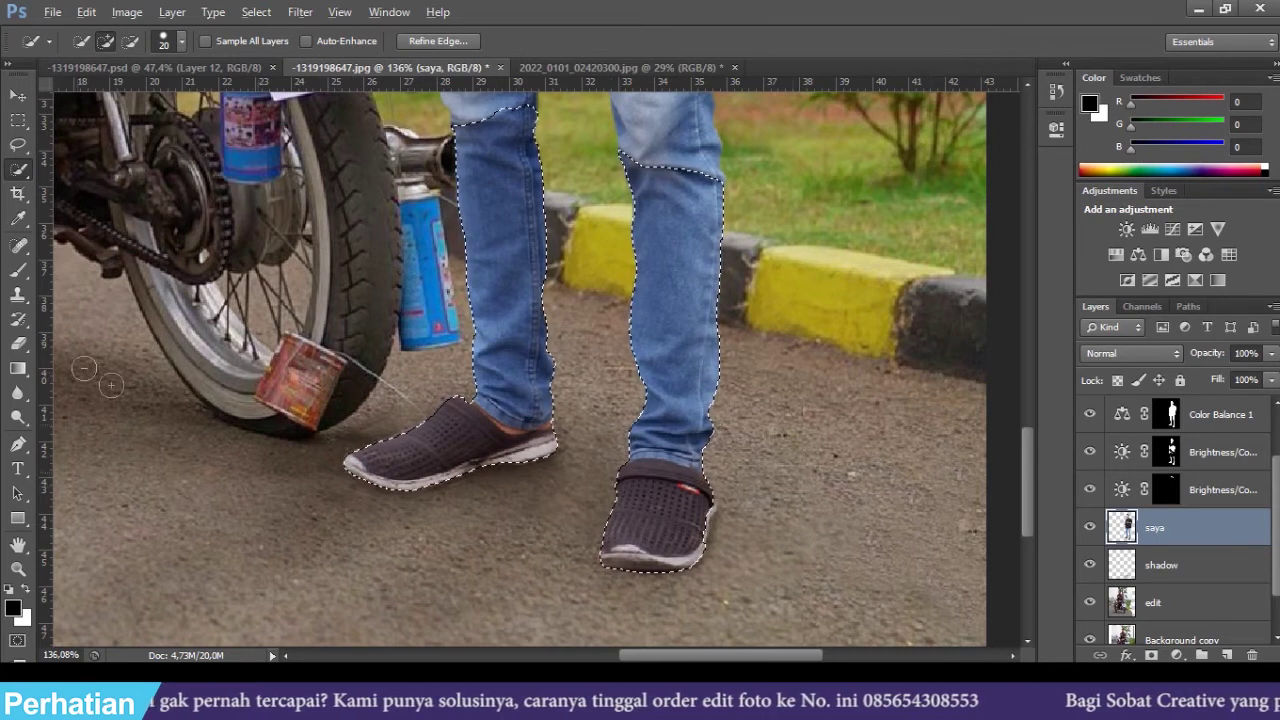
- Add a Brightness/Contrast layer masked to the lower-leg selection, with brightness -19 and contrast 20
scroll(84, 369, down, 5)
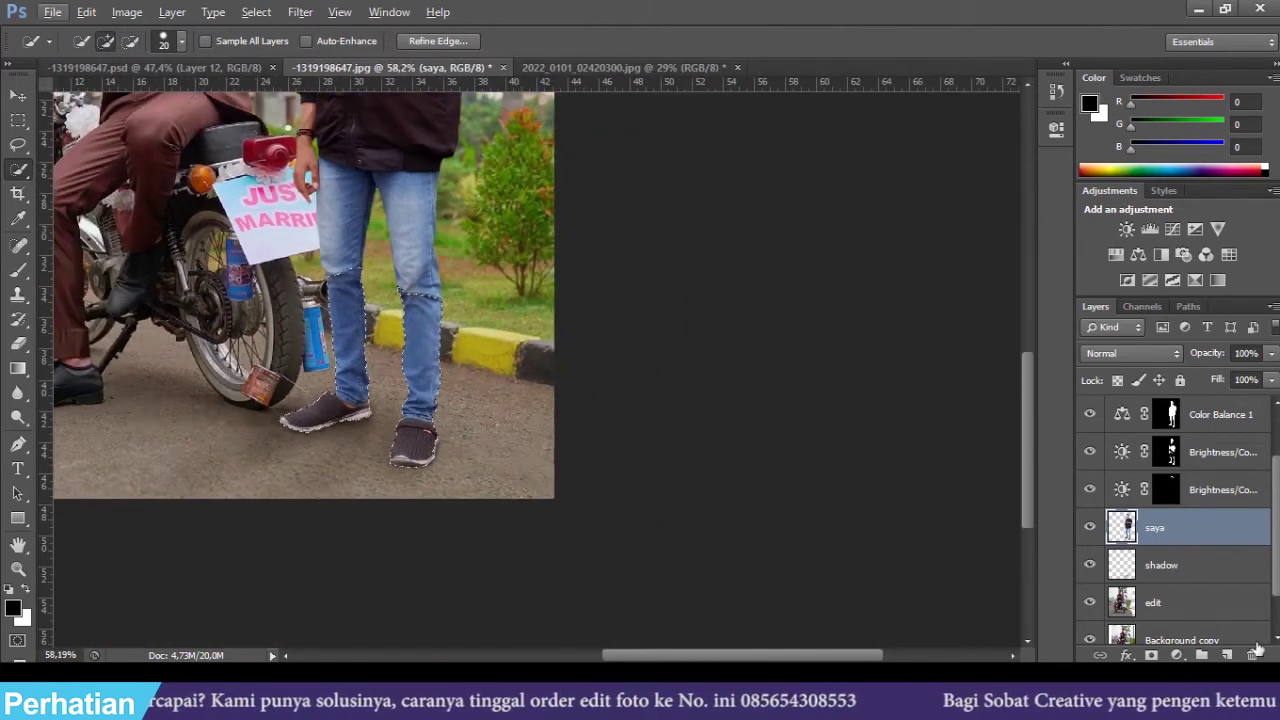
click(1176, 655)
click(1211, 328)
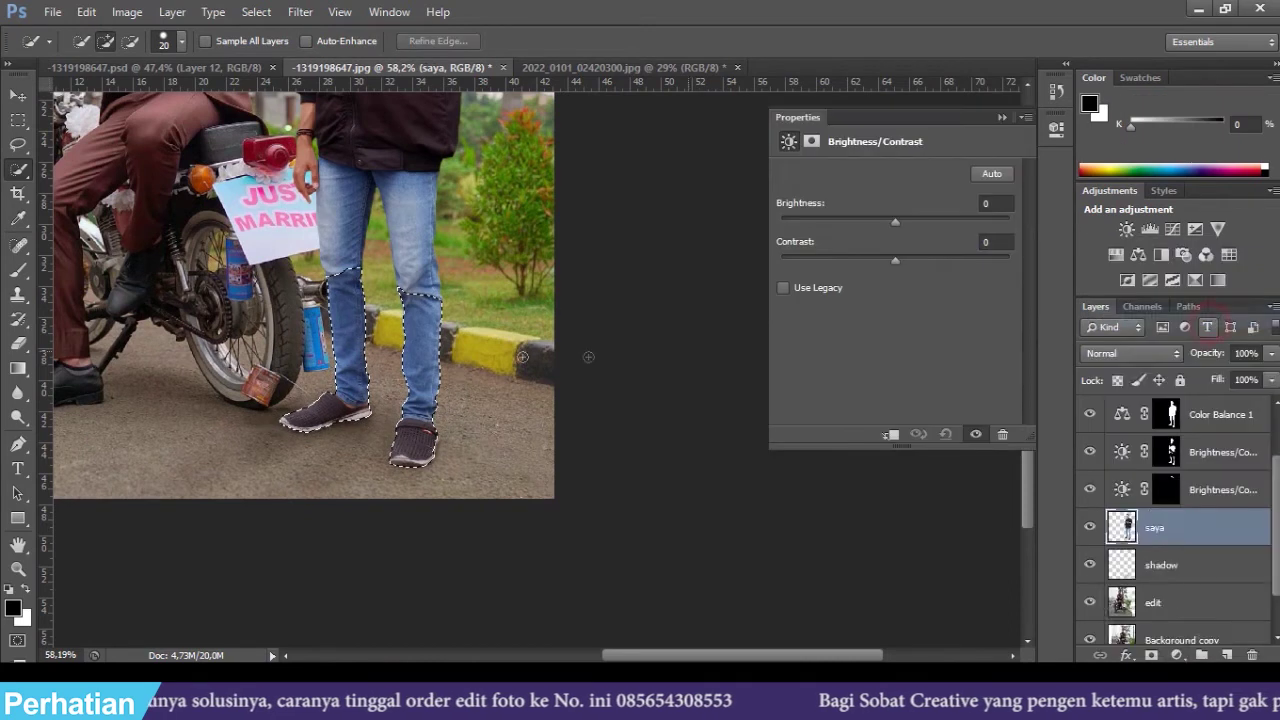
key(space)
drag(336, 345, 499, 369)
drag(897, 225, 919, 258)
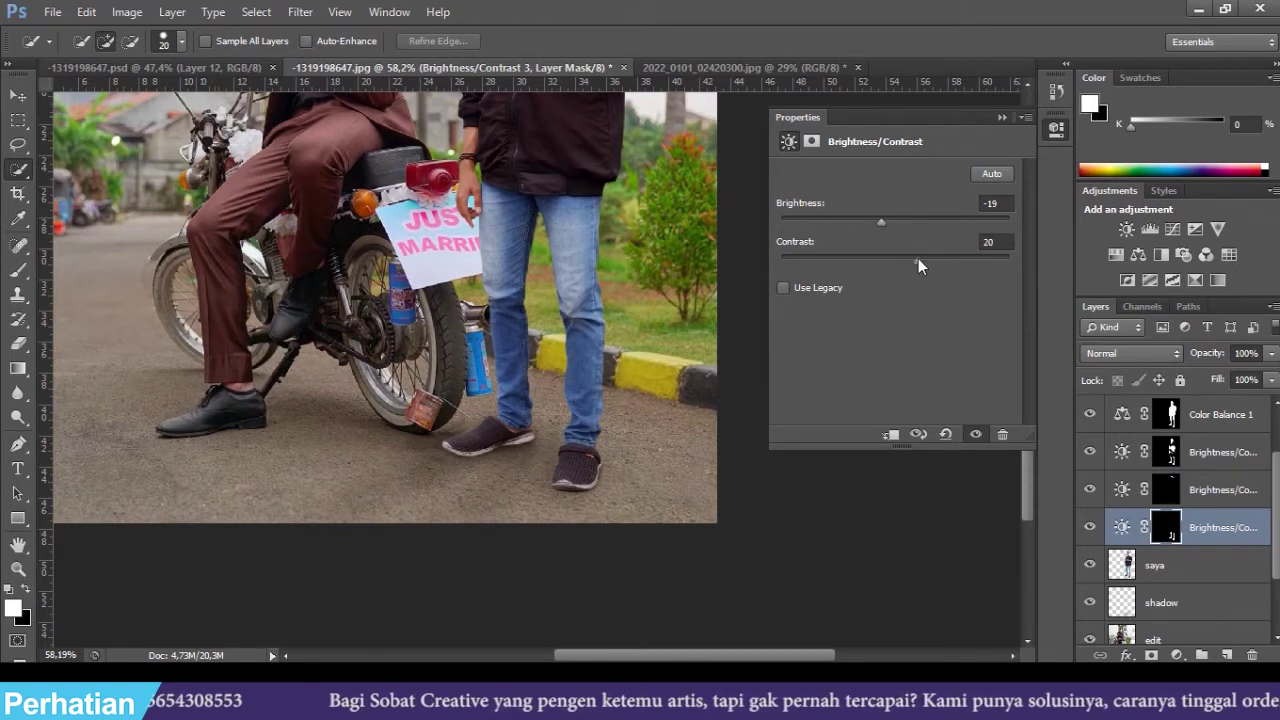
click(1001, 118)
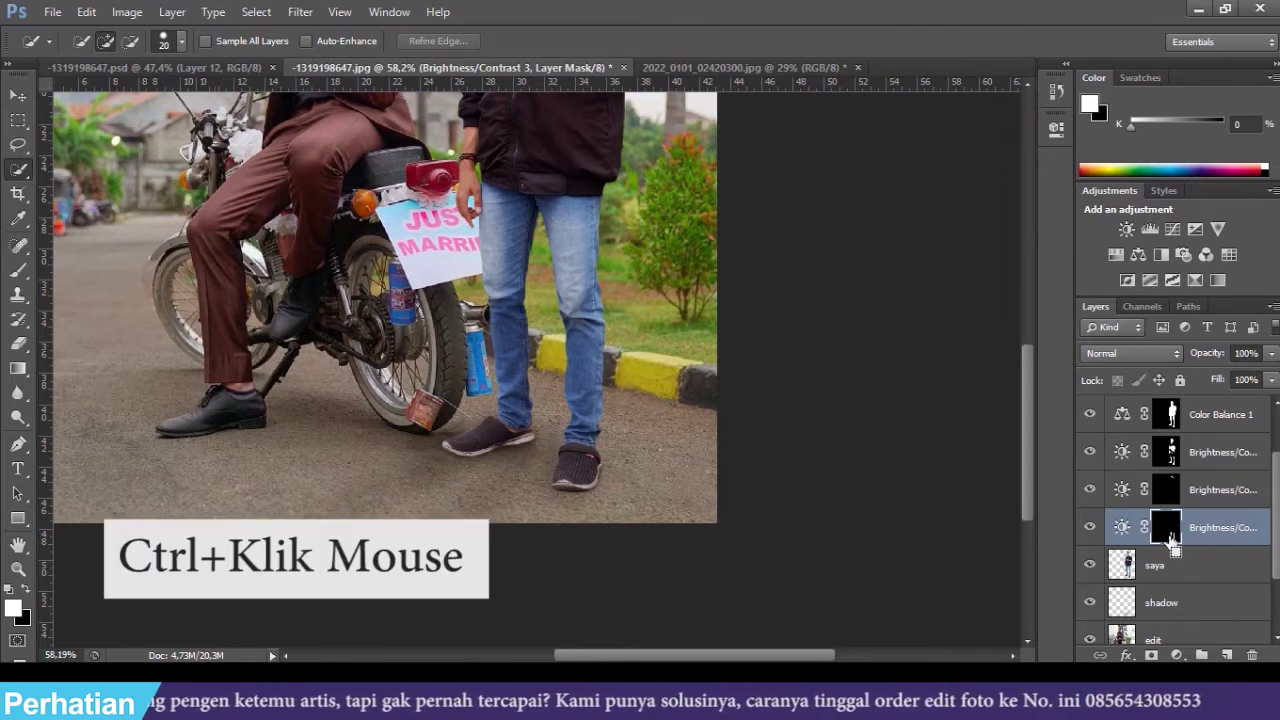
- Reload the lower-leg mask as a selection and add a Color Balance layer with midtones Cyan/Red -2 and Magenta/Green +9
ctrl+click(1170, 538)
click(1176, 655)
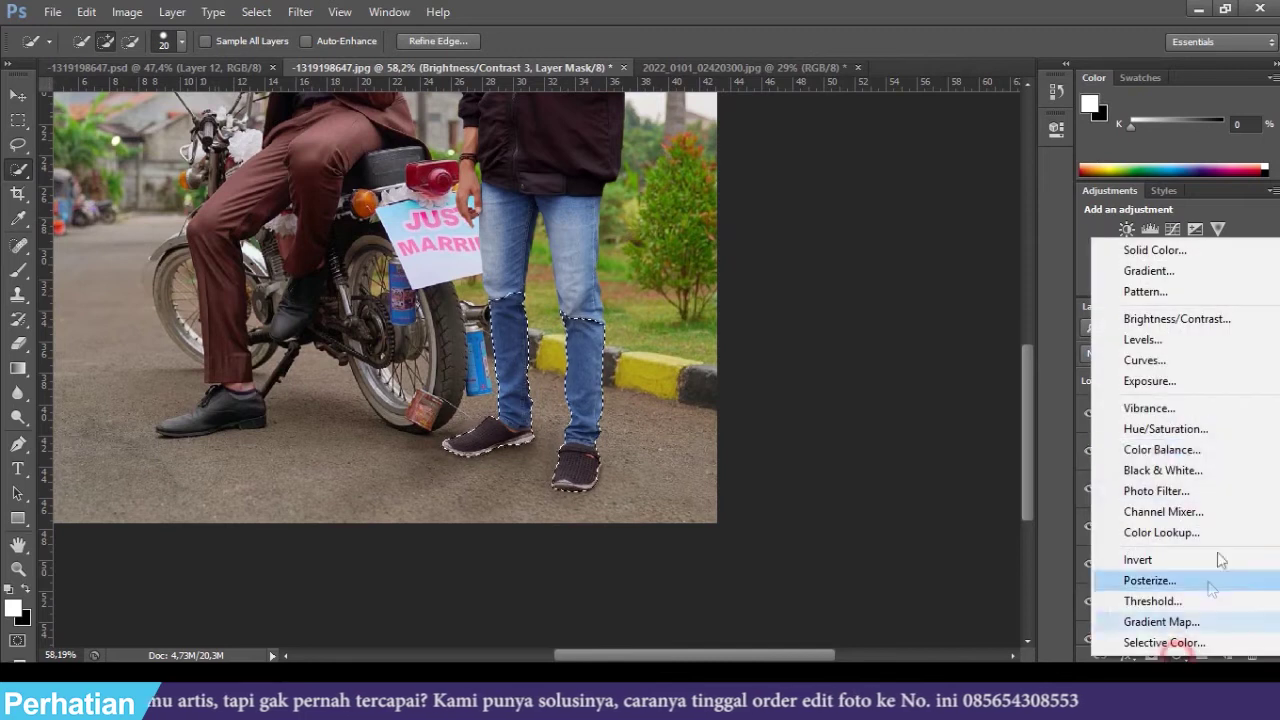
click(1160, 450)
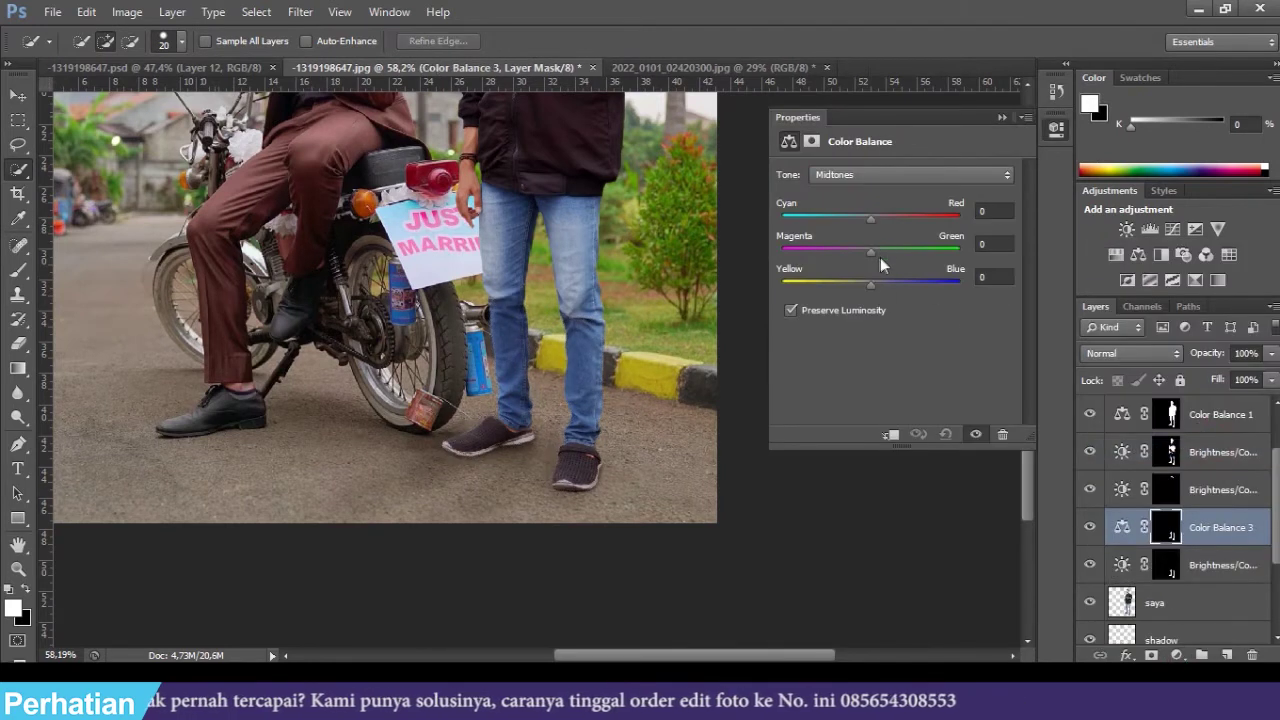
drag(890, 249, 869, 216)
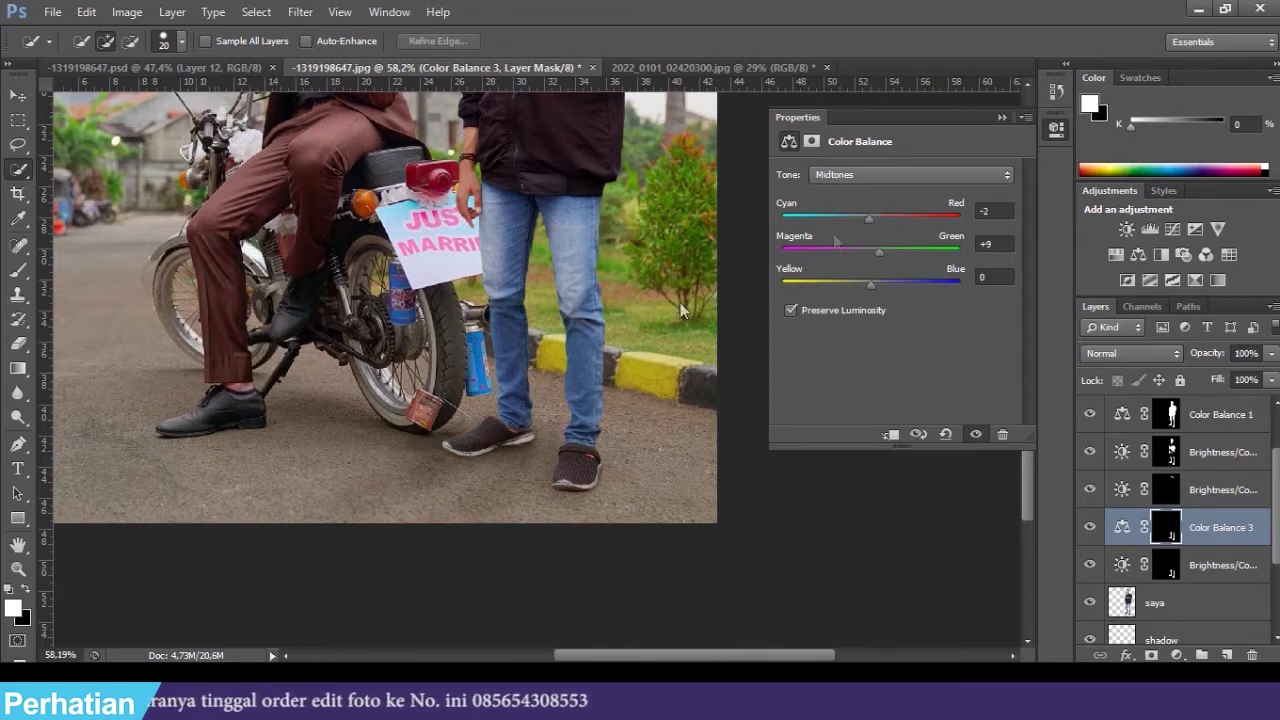
key(ctrl+0)
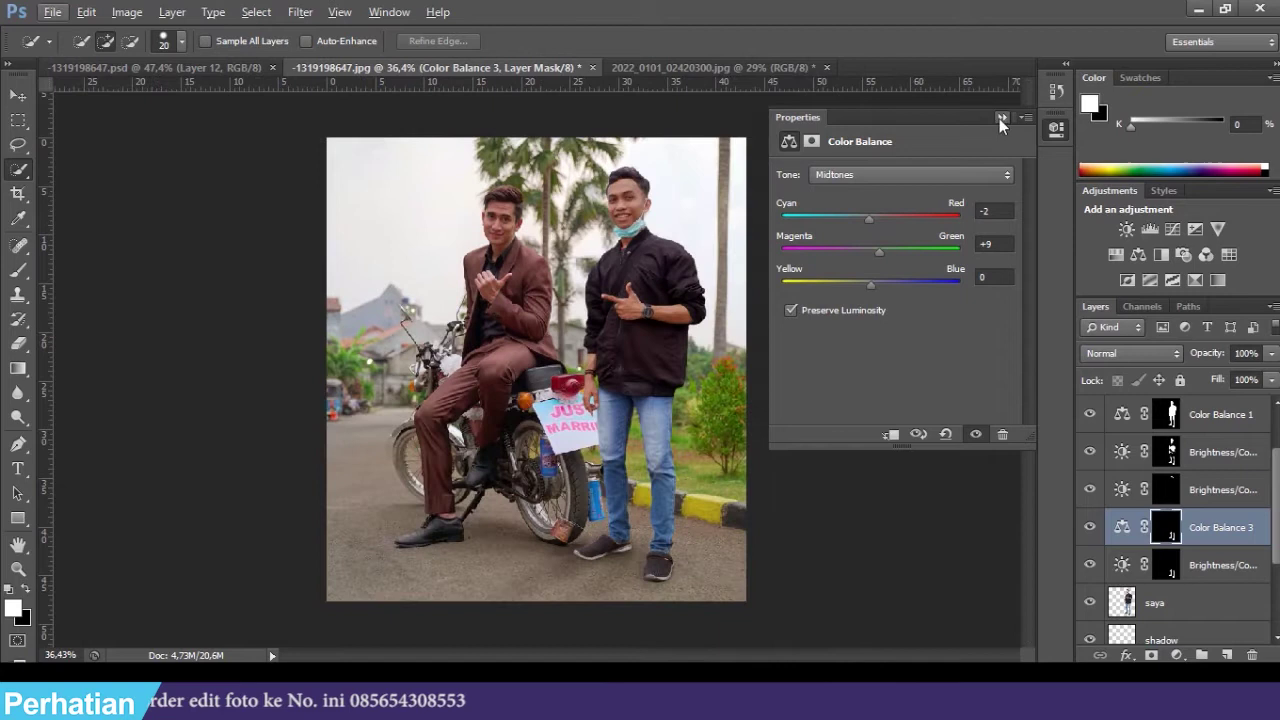
click(1001, 118)
- Create a new layer directly above Curves 1 and name it shadow 2
scroll(640, 555, up, 4)
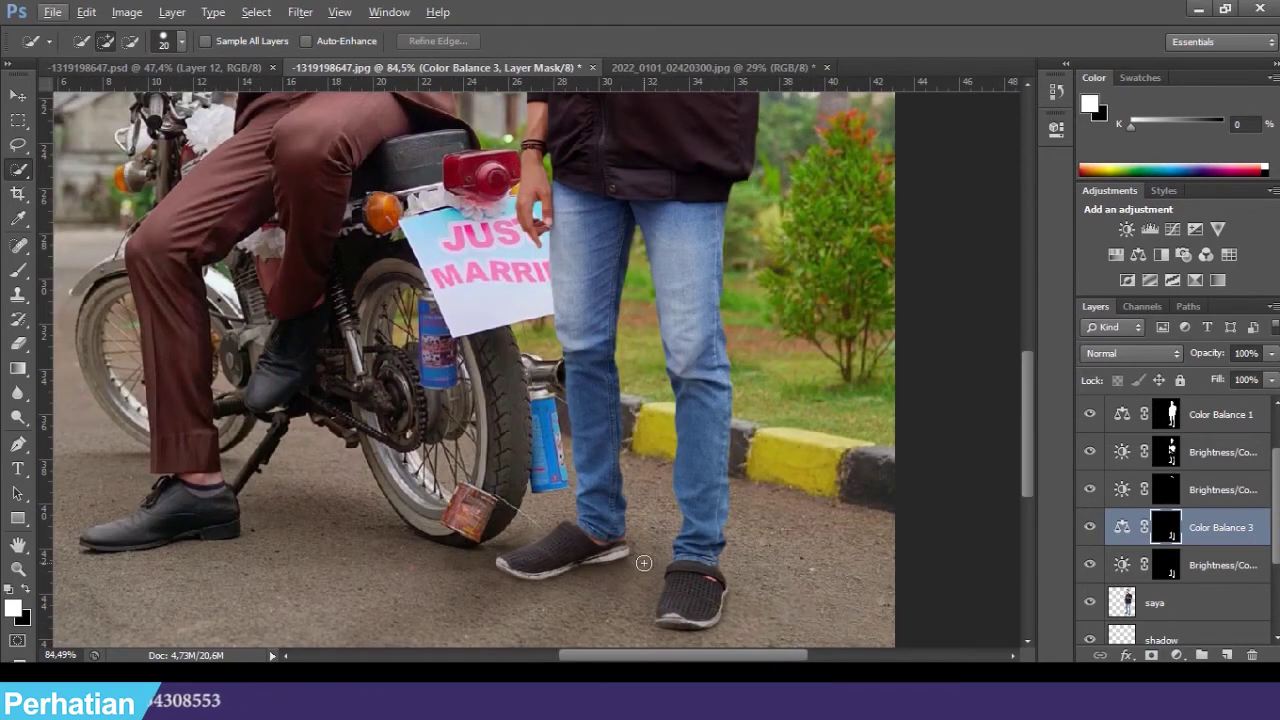
scroll(644, 563, up, 1)
scroll(1113, 608, up, 2)
scroll(1157, 553, down, 2)
scroll(1165, 540, up, 2)
click(1212, 455)
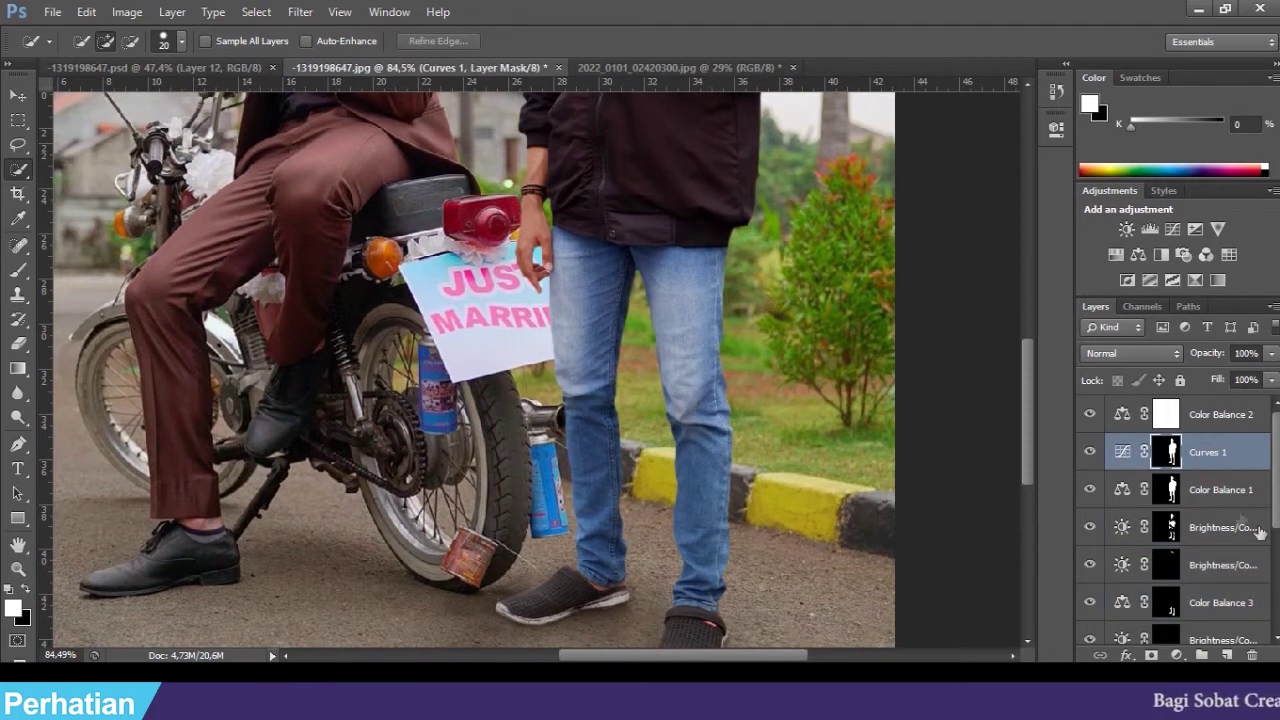
click(1224, 655)
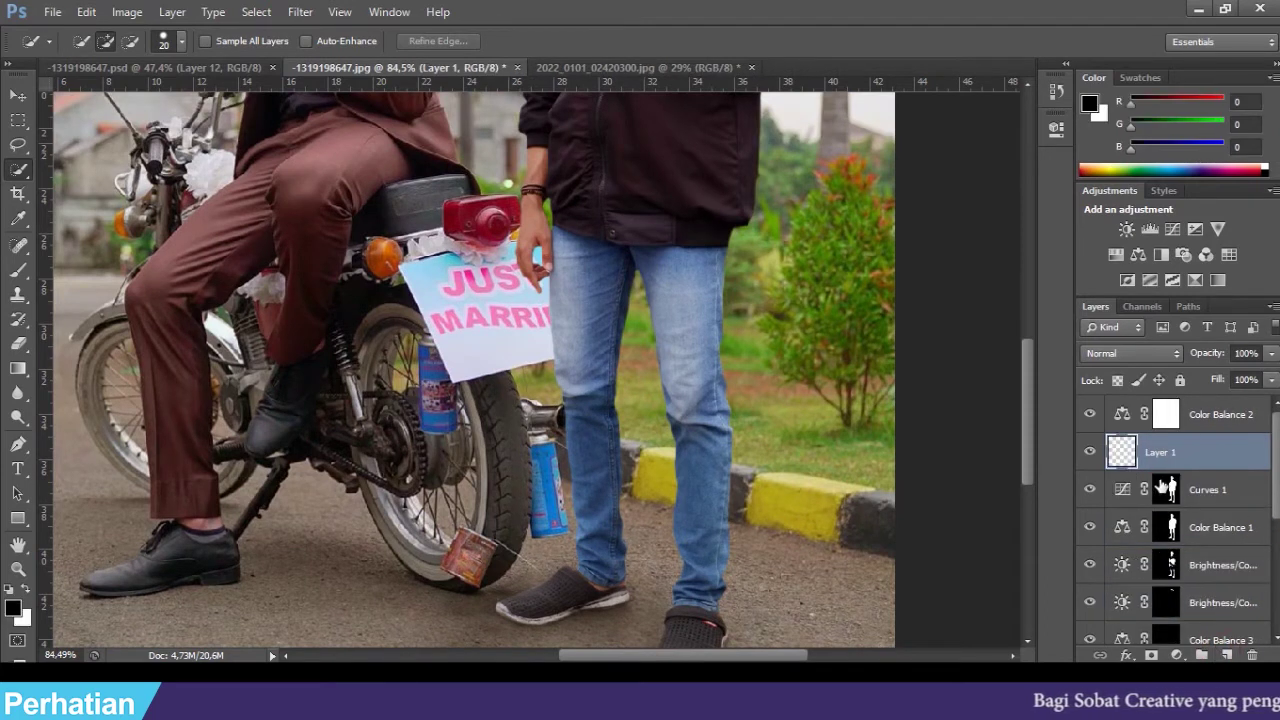
double_click(1163, 452)
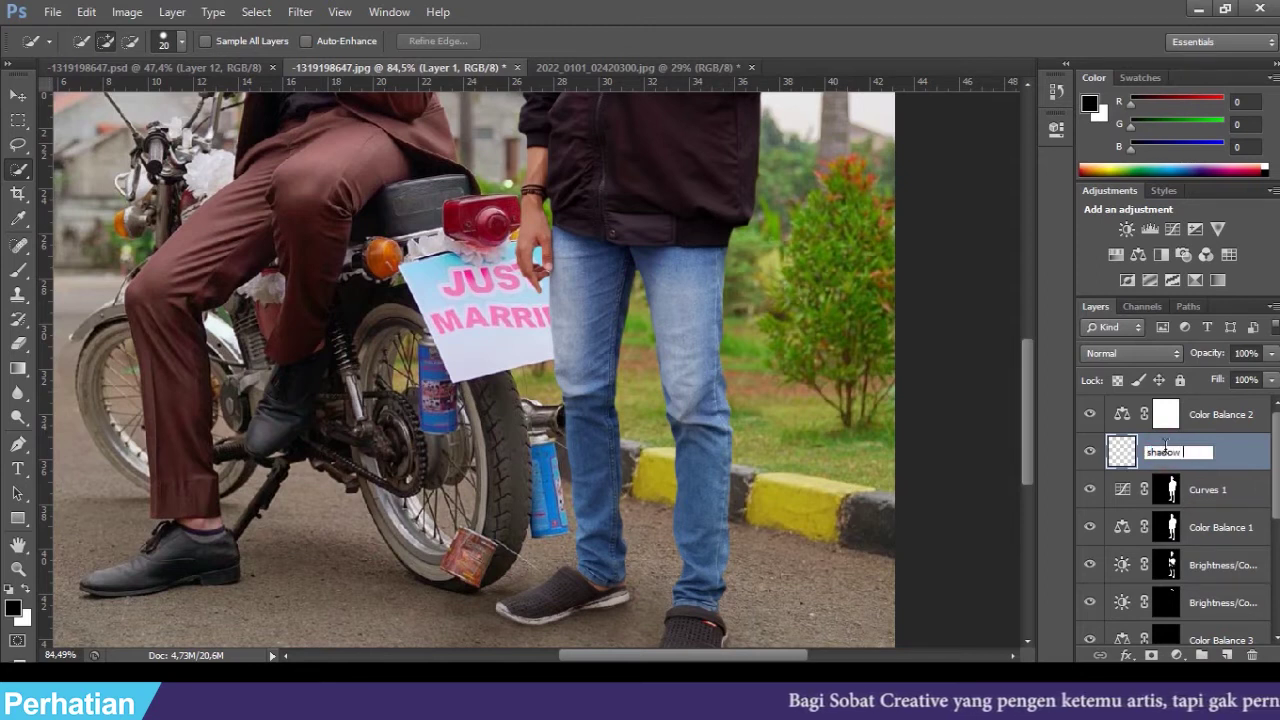
key(Return)
- Load the lower-leg Brightness/Contrast mask as a selection and make the shadow 2 layer active for the Brush tool
key(b)
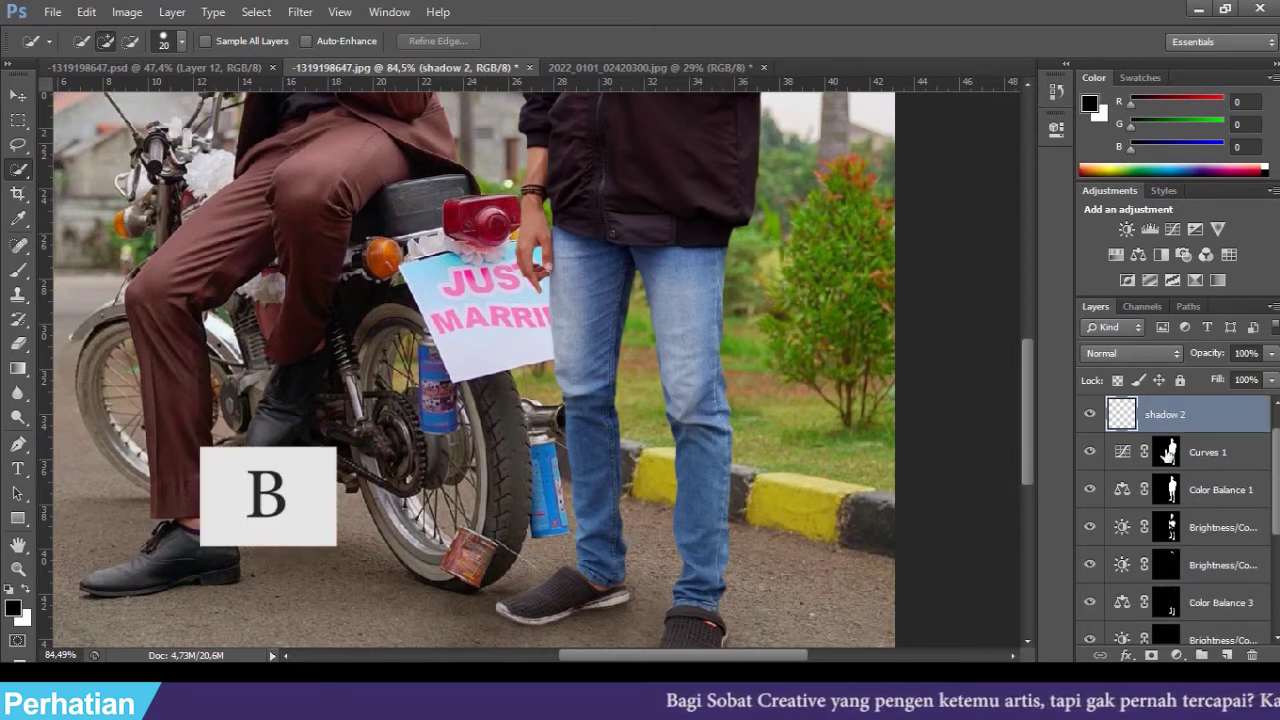
scroll(593, 453, down, 2)
scroll(1214, 541, down, 4)
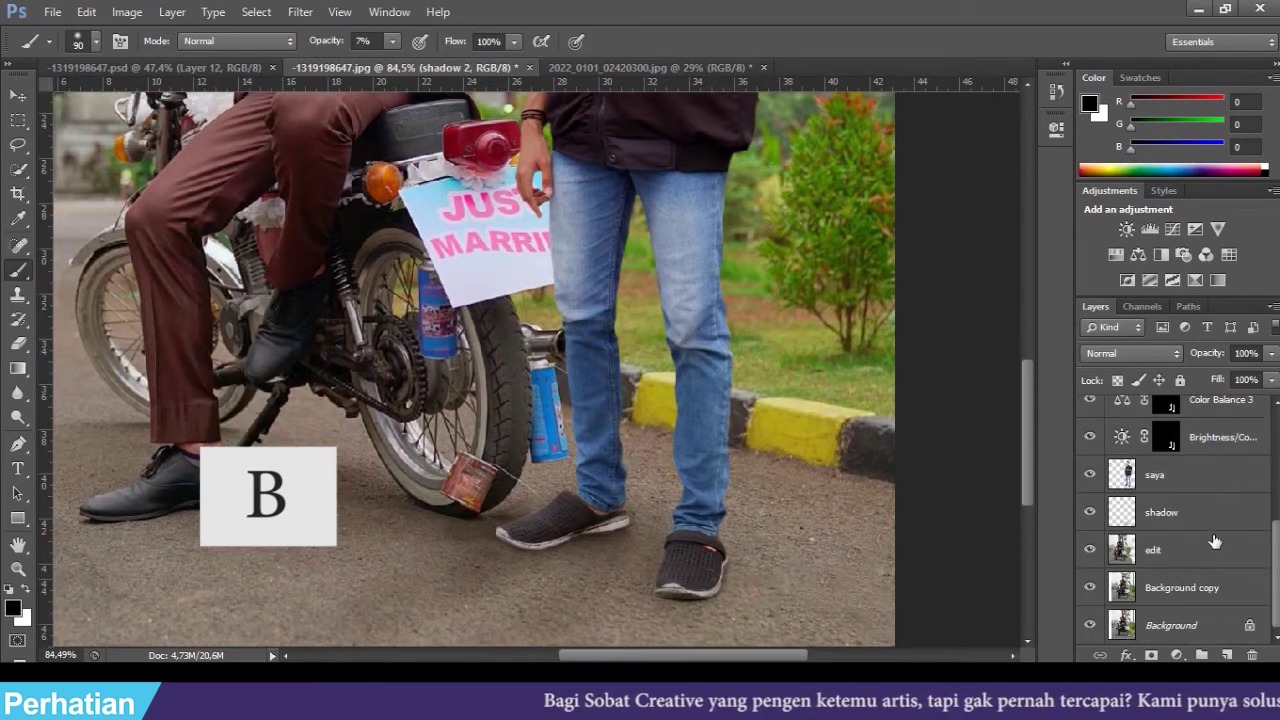
ctrl+click(1167, 442)
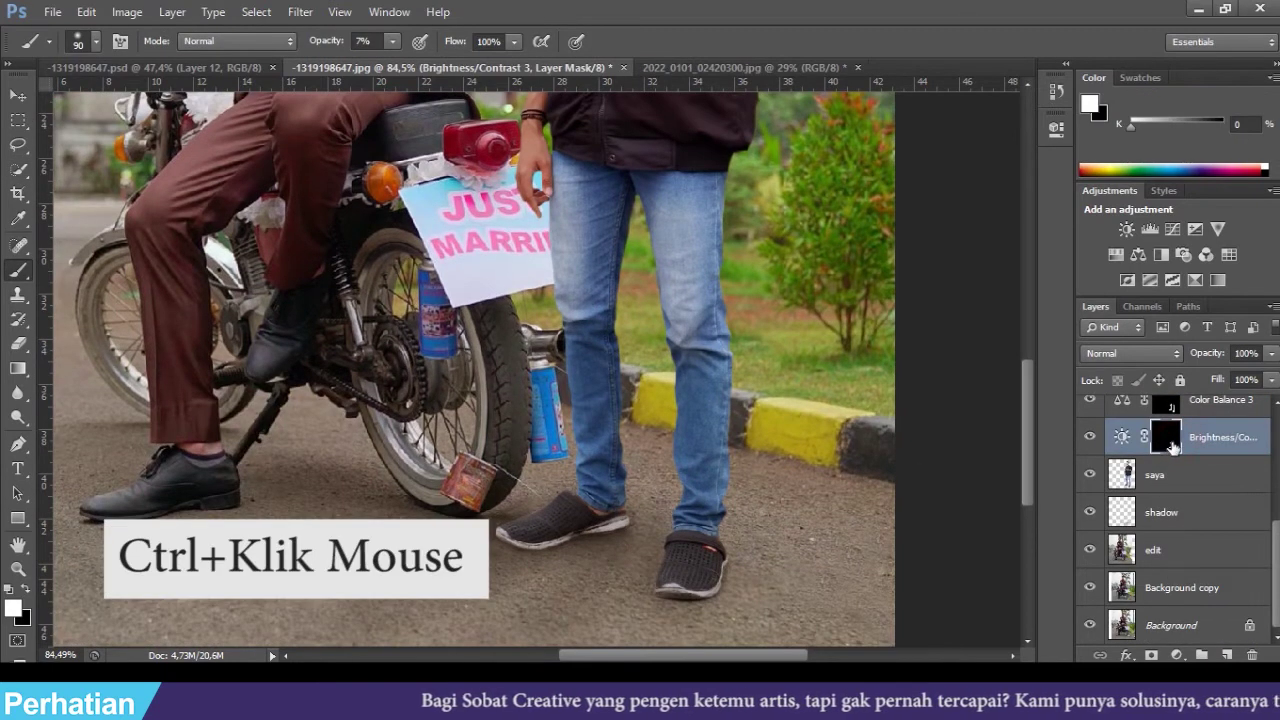
ctrl+click(1172, 447)
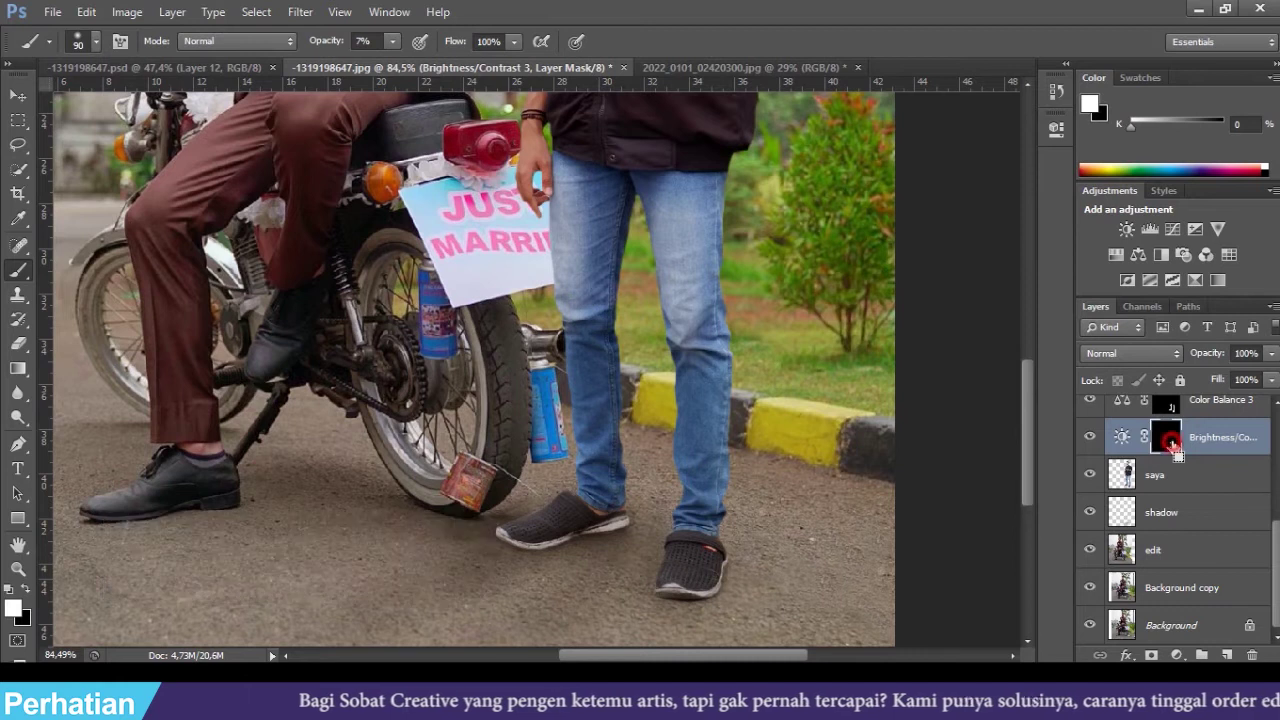
scroll(656, 538, up, 5)
scroll(1211, 562, up, 2)
drag(1211, 562, 1205, 545)
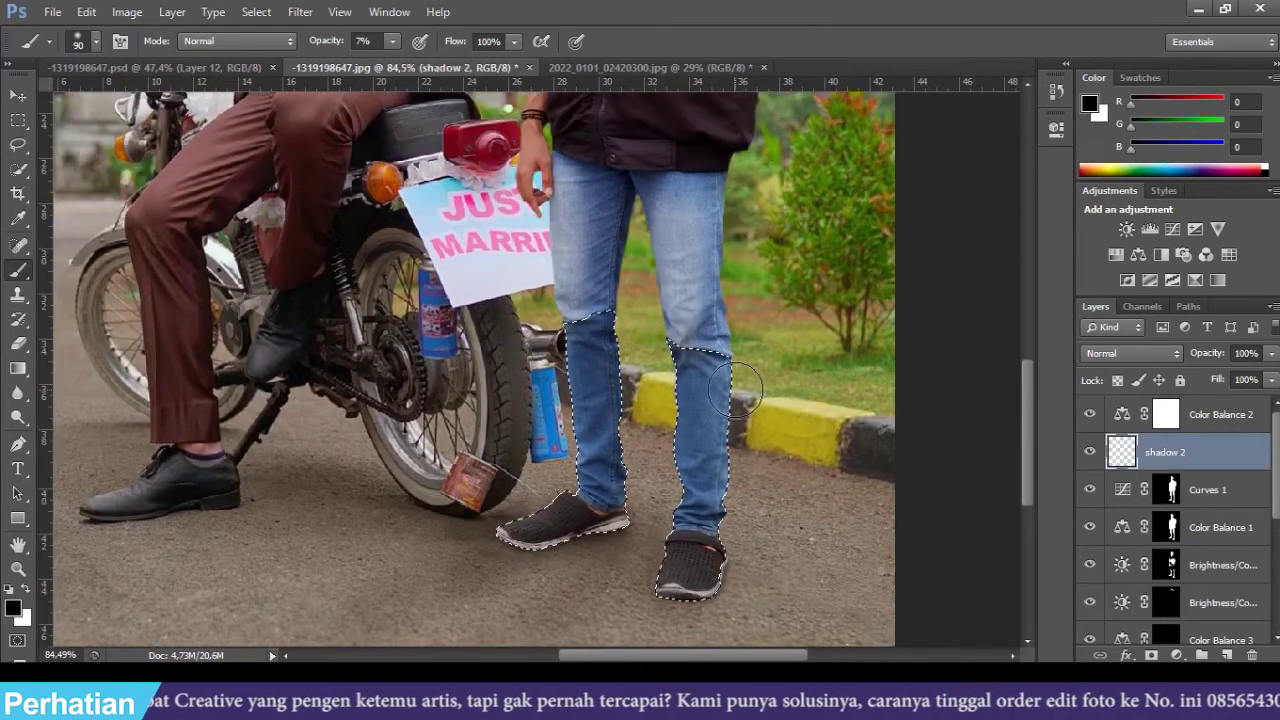
- Set the brush to size 45 and 10% opacity for shading the man's shoes on the shadow 2 layer
mouse_move(736, 390)
mouse_down()
mouse_move(678, 460)
mouse_move(732, 414)
mouse_move(543, 560)
mouse_move(588, 590)
mouse_up()
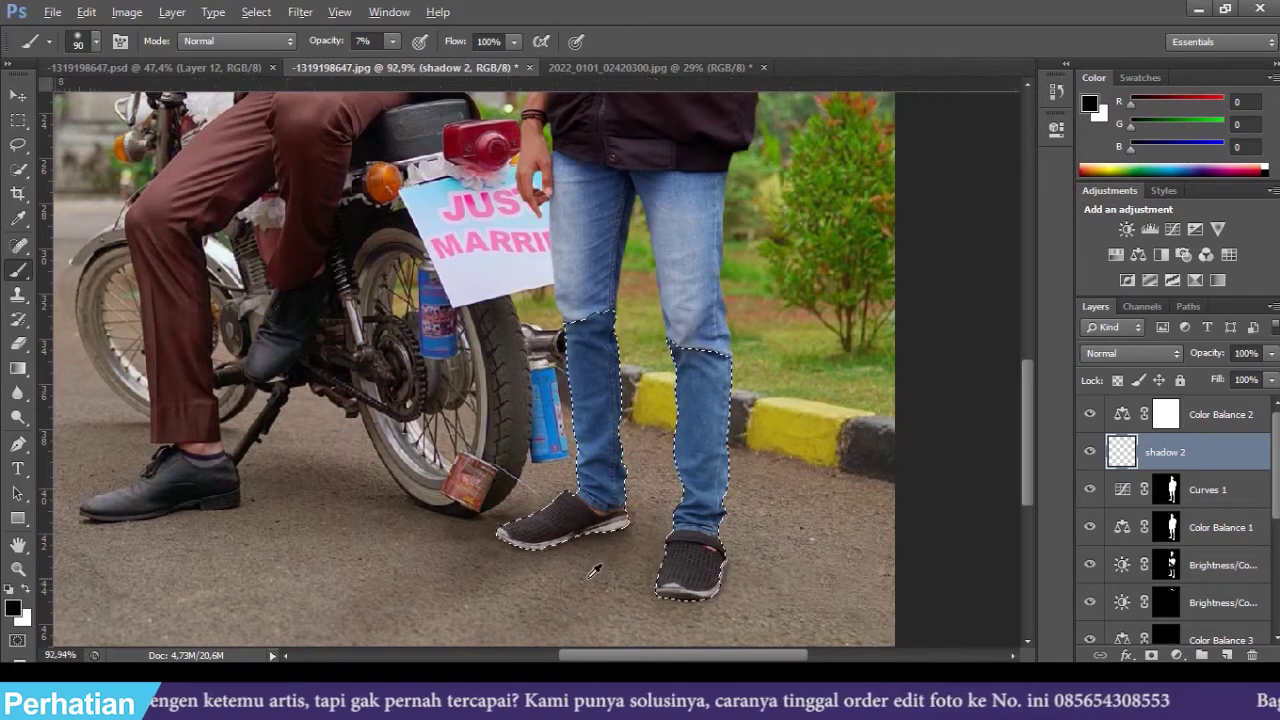
scroll(592, 571, up, 8)
scroll(648, 425, down, 1)
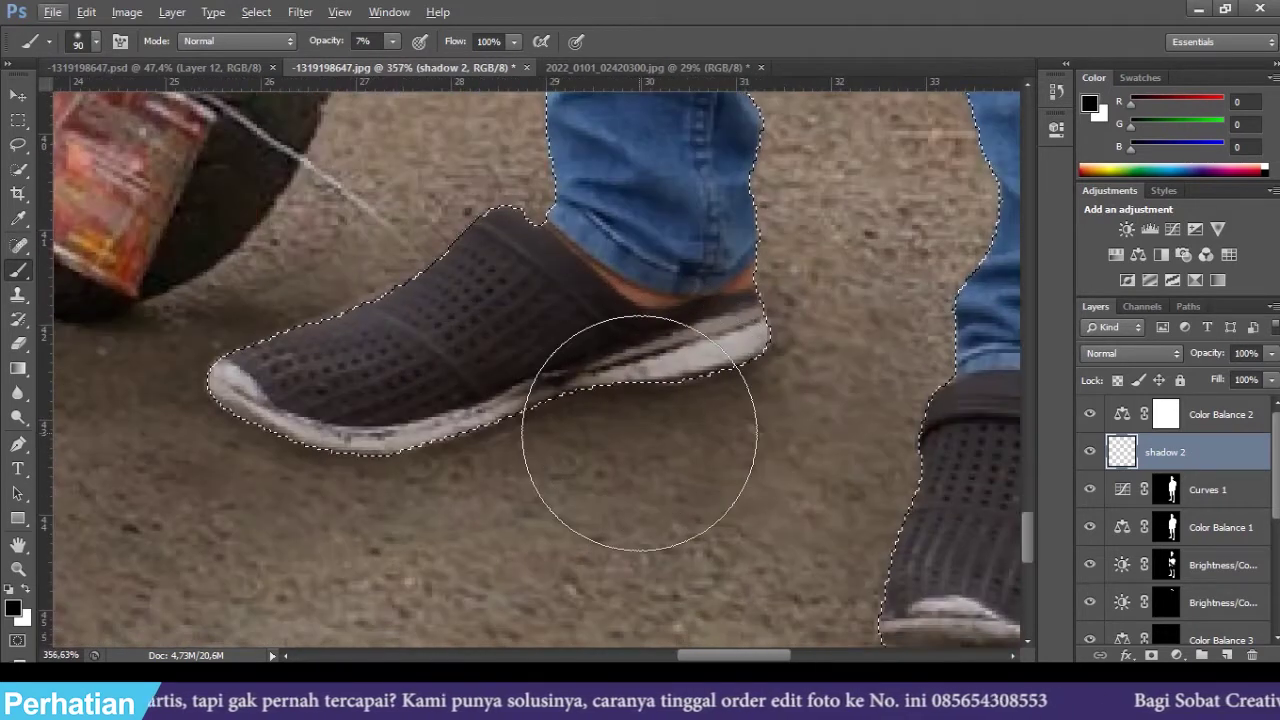
key(bracketleft)
key(bracketleft)
key(bracketleft)
key(bracketleft)
key(bracketleft)
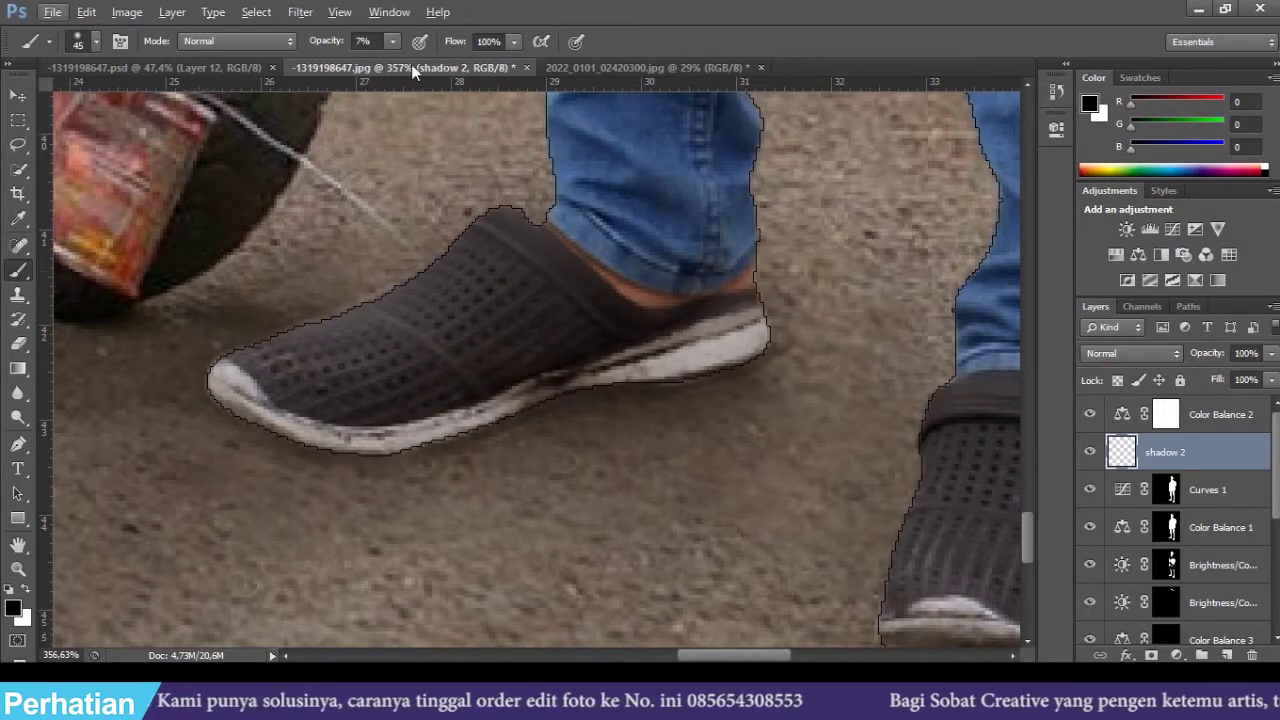
drag(395, 41, 407, 62)
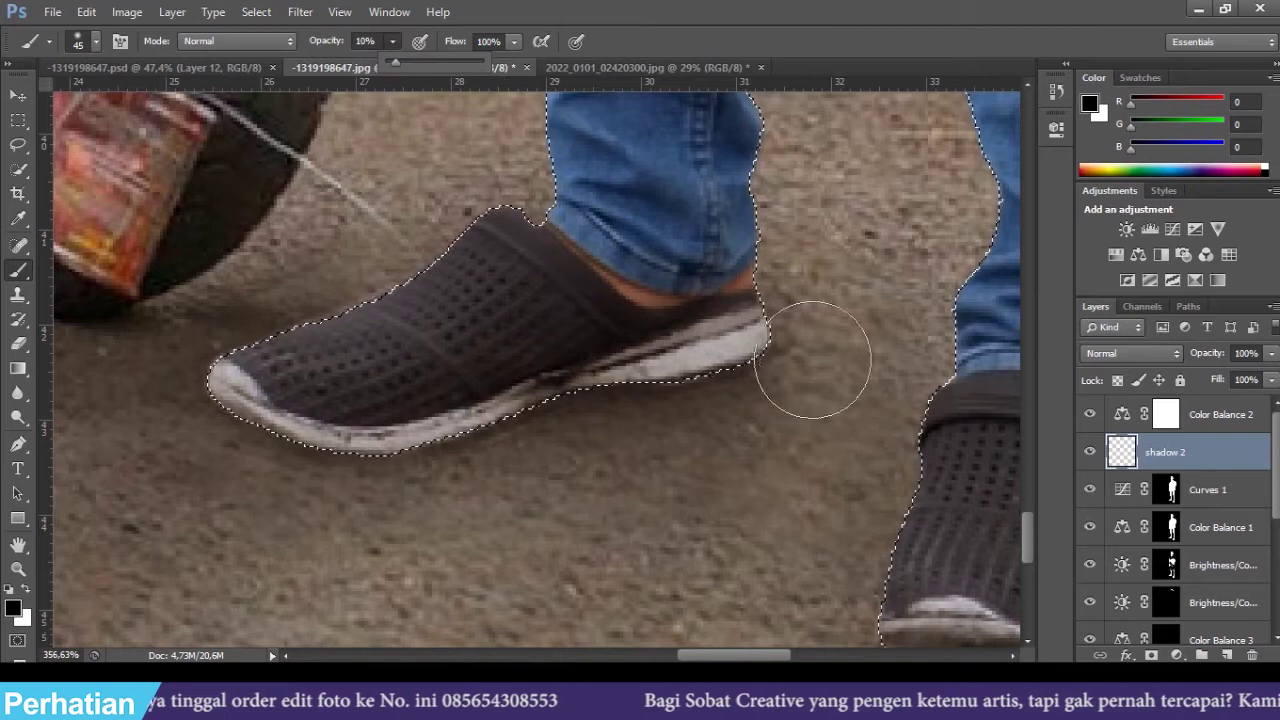
- Darken the white soles of both shoes inside the selection with soft black strokes, and clear the selection
click(780, 363)
click(712, 403)
click(694, 383)
click(749, 383)
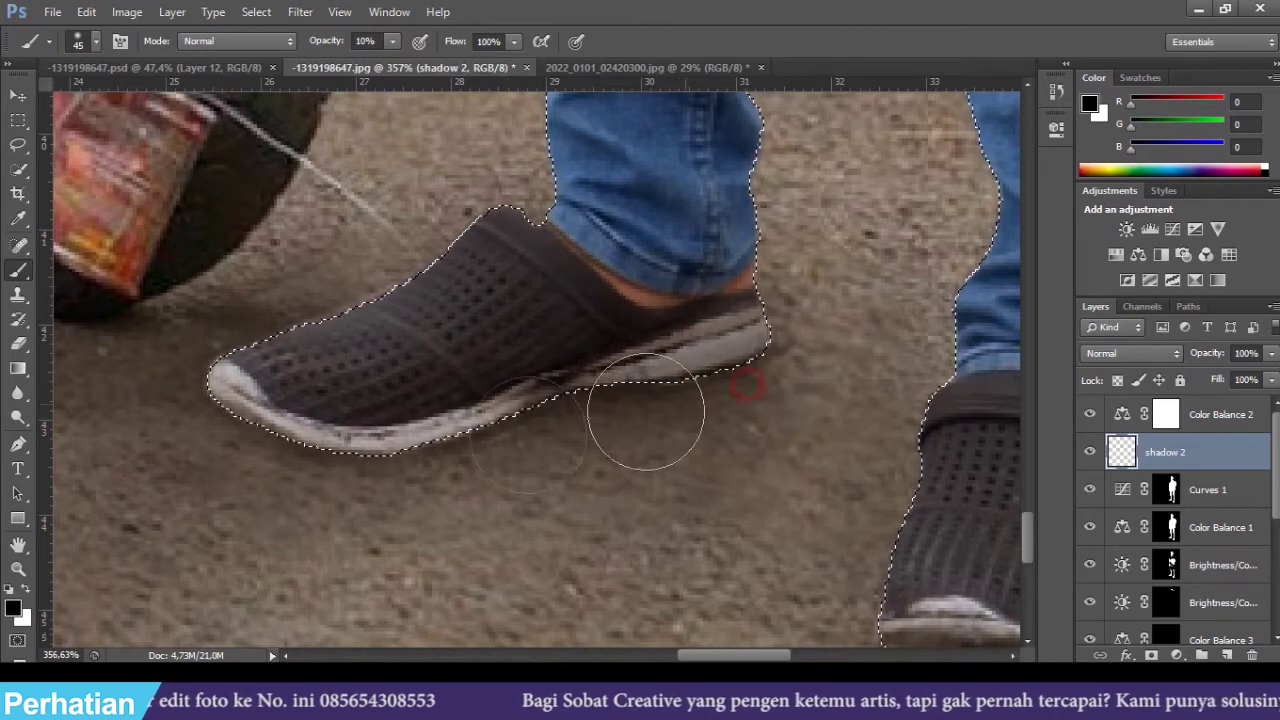
click(457, 488)
drag(960, 600, 444, 511)
click(557, 611)
scroll(606, 585, down, 3)
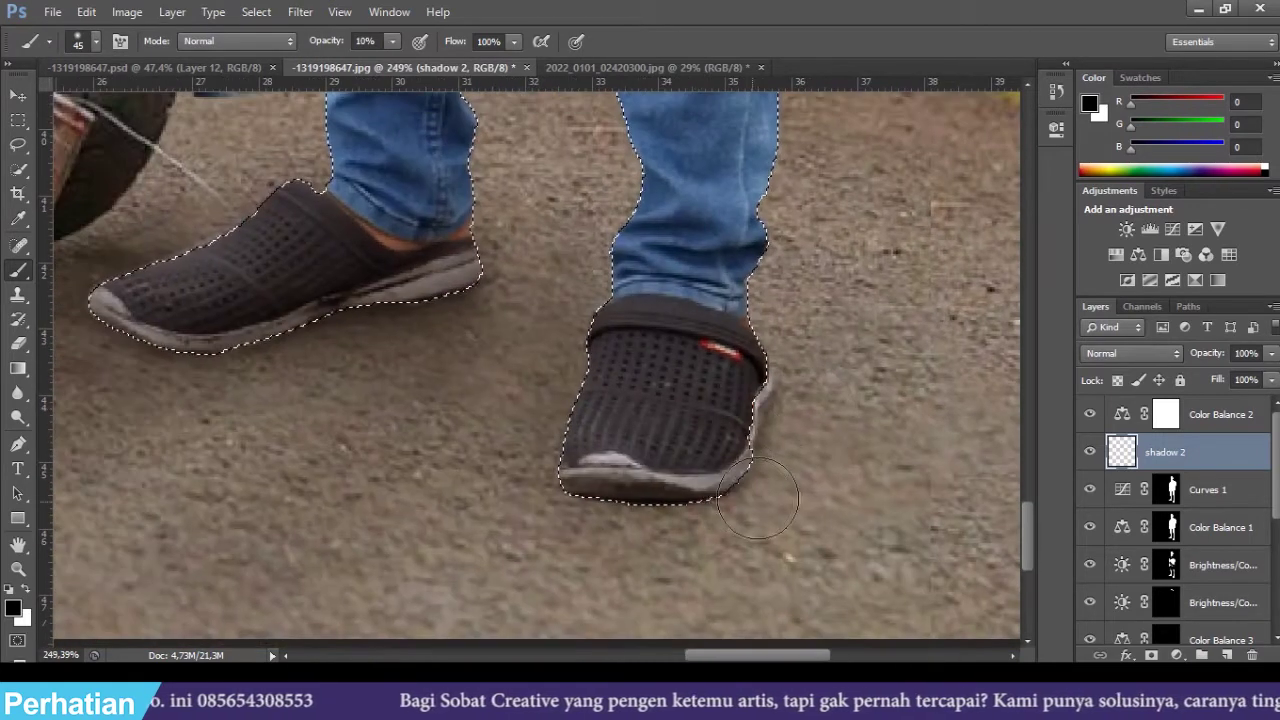
scroll(829, 342, down, 3)
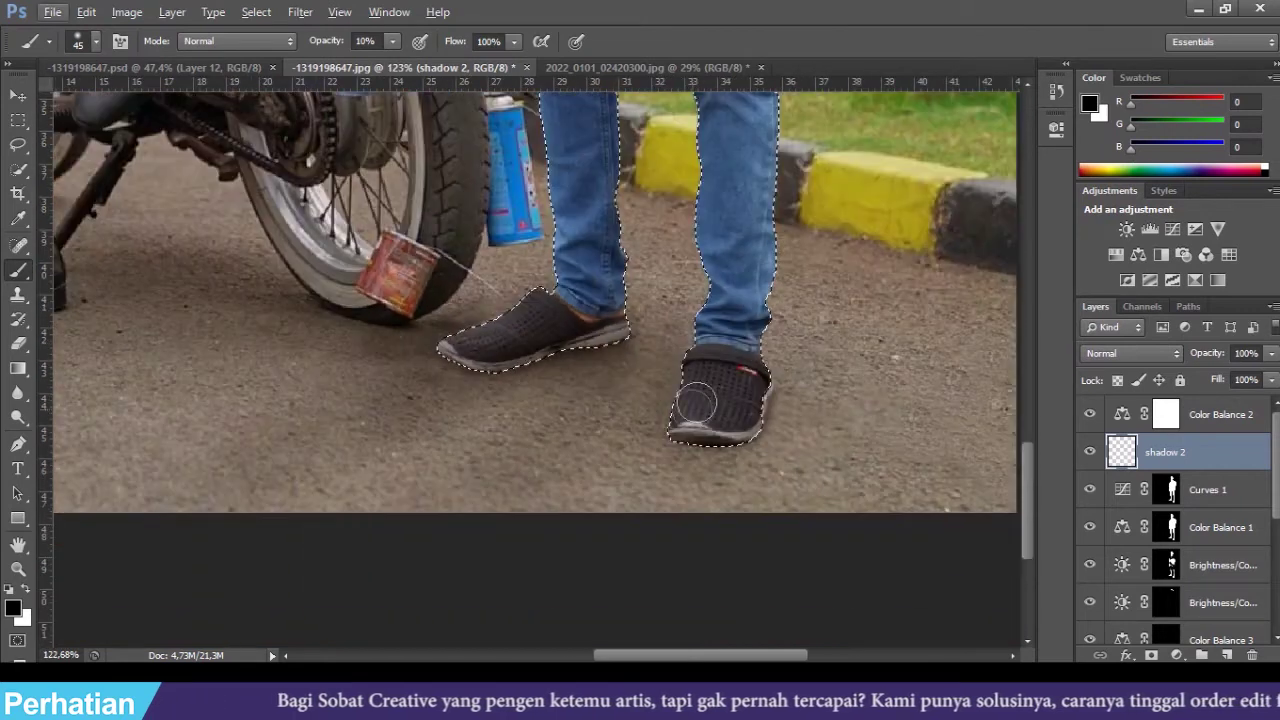
key(ctrl+d)
scroll(728, 382, down, 3)
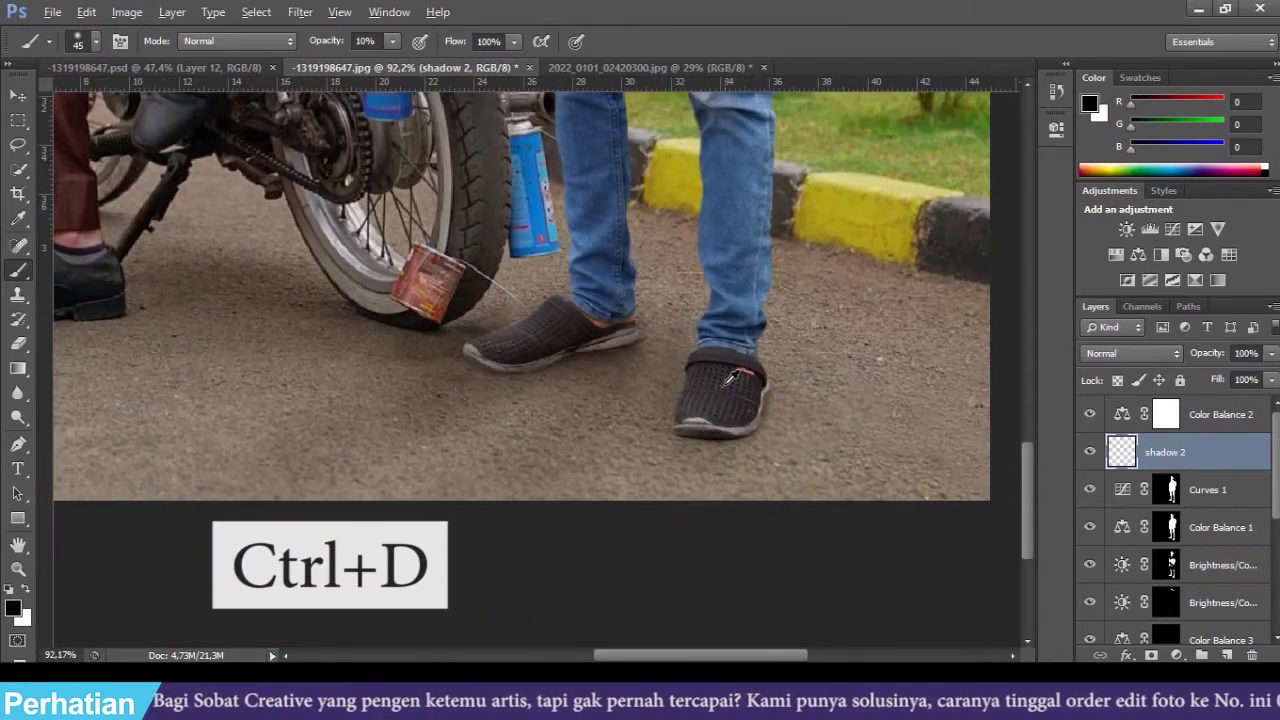
scroll(735, 385, down, 3)
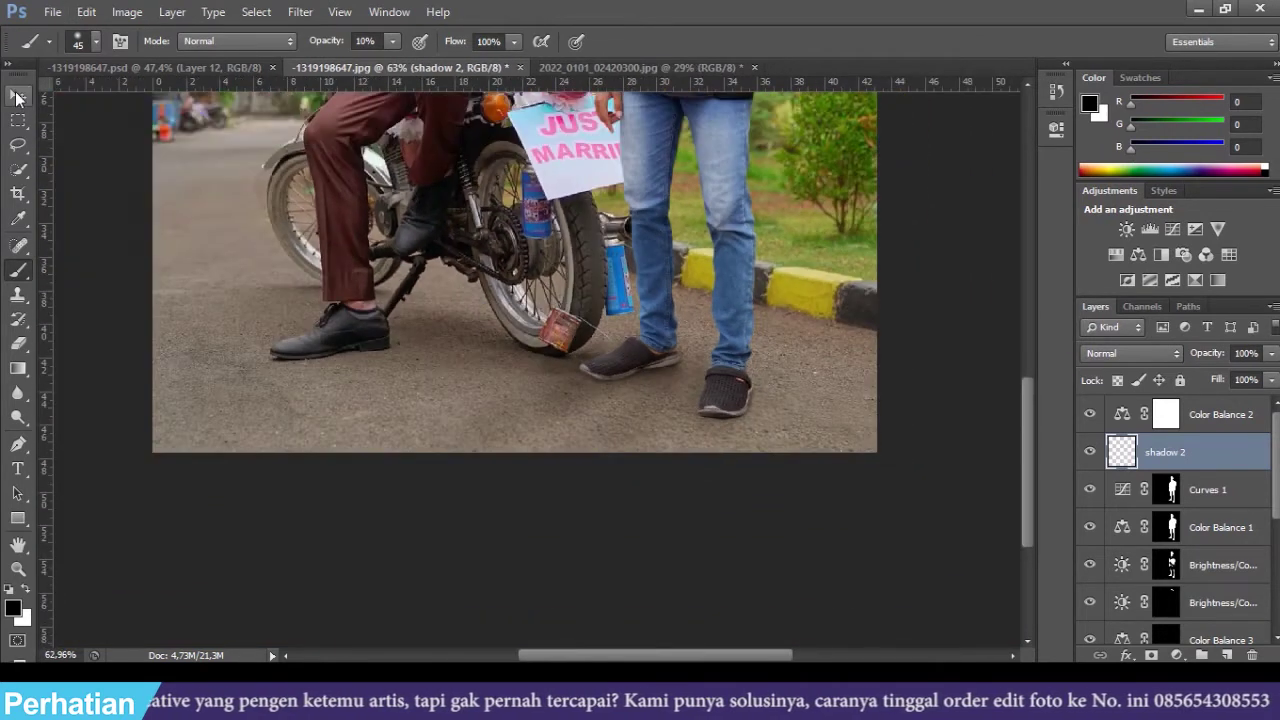
- Make the edit layer active and ready the Clone Stamp over the JUST MARRIED sign behind the motorcycle
key(v)
scroll(772, 311, down, 5)
scroll(615, 462, up, 1)
key(ctrl+0)
scroll(611, 616, up, 2)
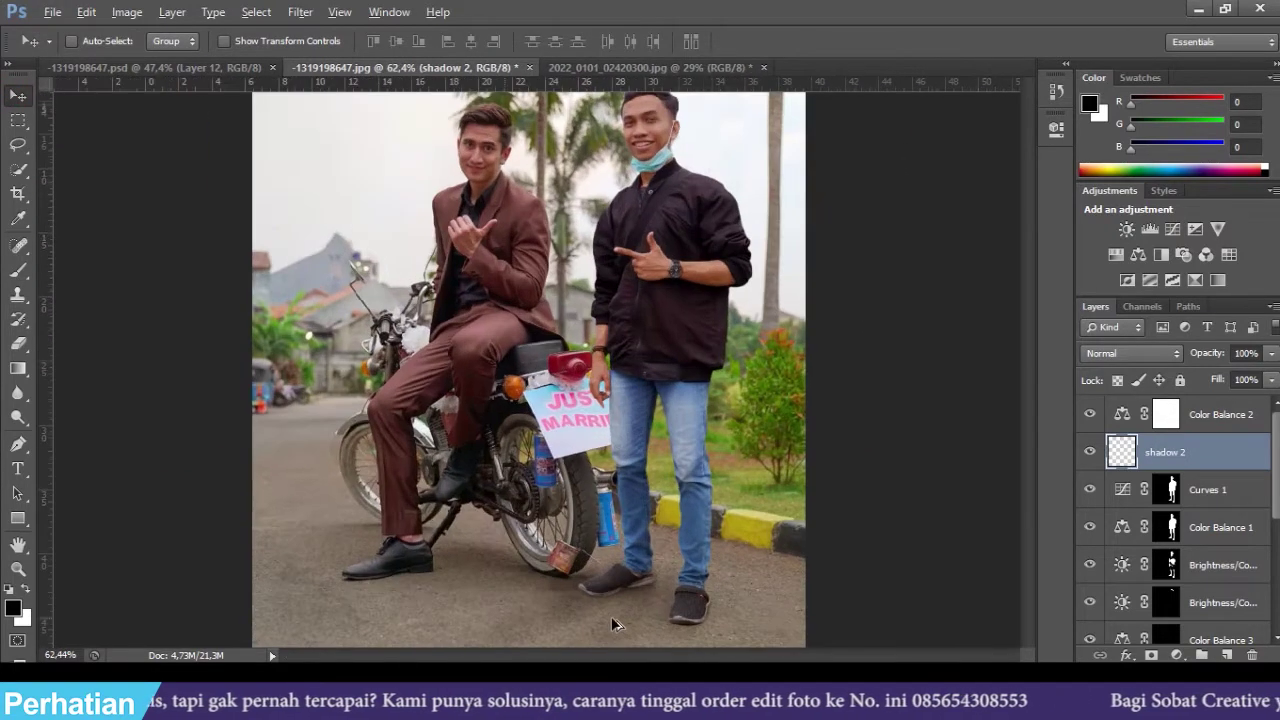
scroll(568, 505, up, 5)
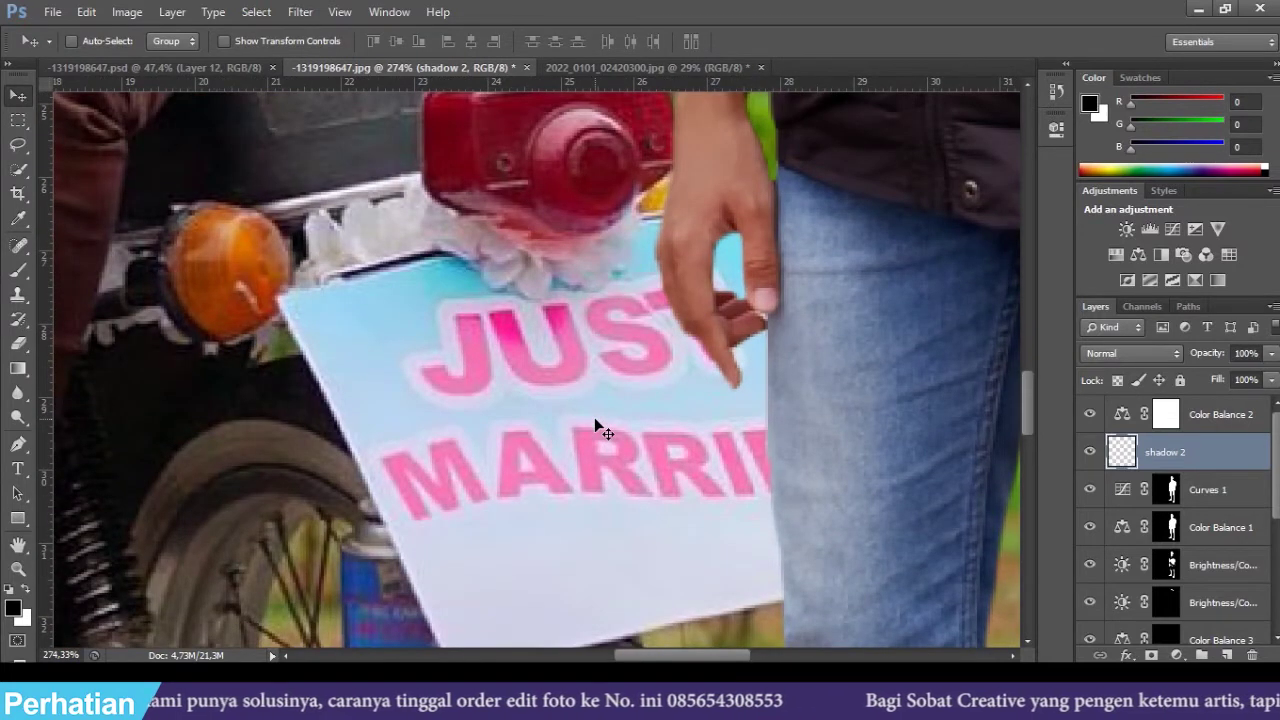
scroll(1175, 520, down, 4)
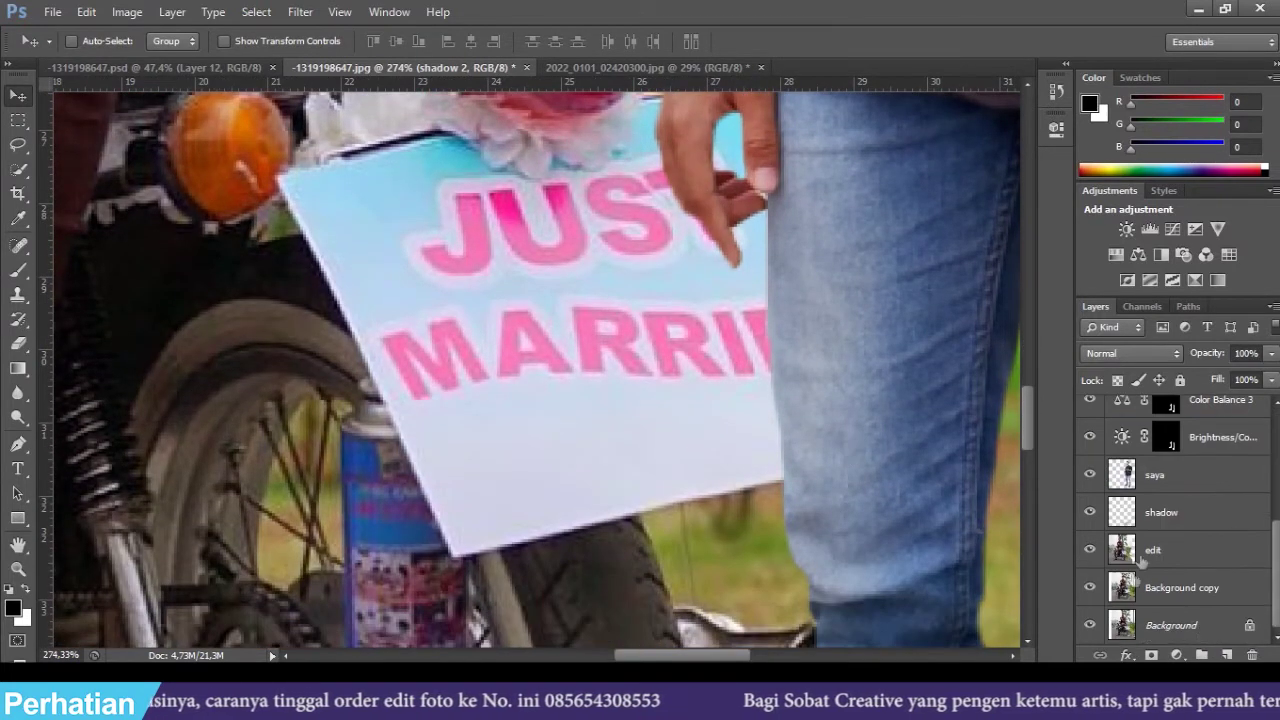
click(1175, 558)
scroll(430, 289, up, 2)
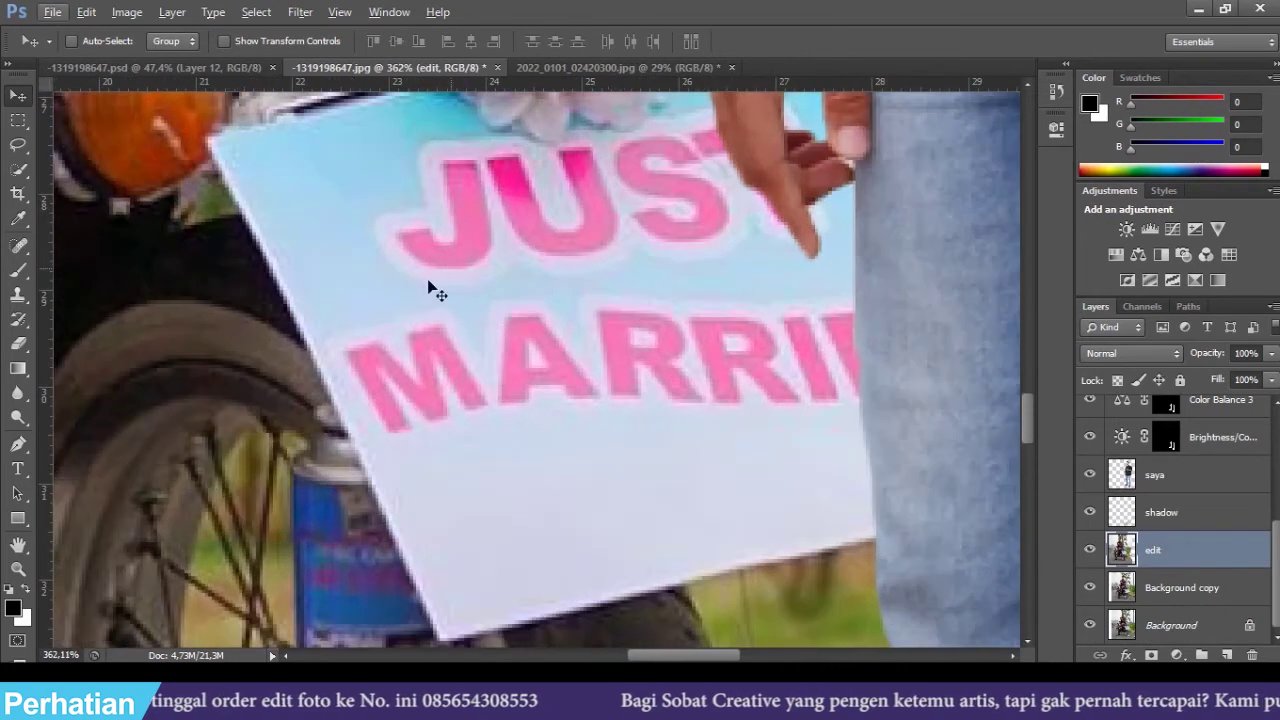
scroll(426, 206, up, 2)
key(s)
- Try to clone over the blue area beside the word JUST with the size 40 stamp, and undo the stroke
mouse_move(373, 233)
mouse_down()
mouse_move(307, 212)
mouse_move(384, 199)
mouse_up()
key(ctrl+z)
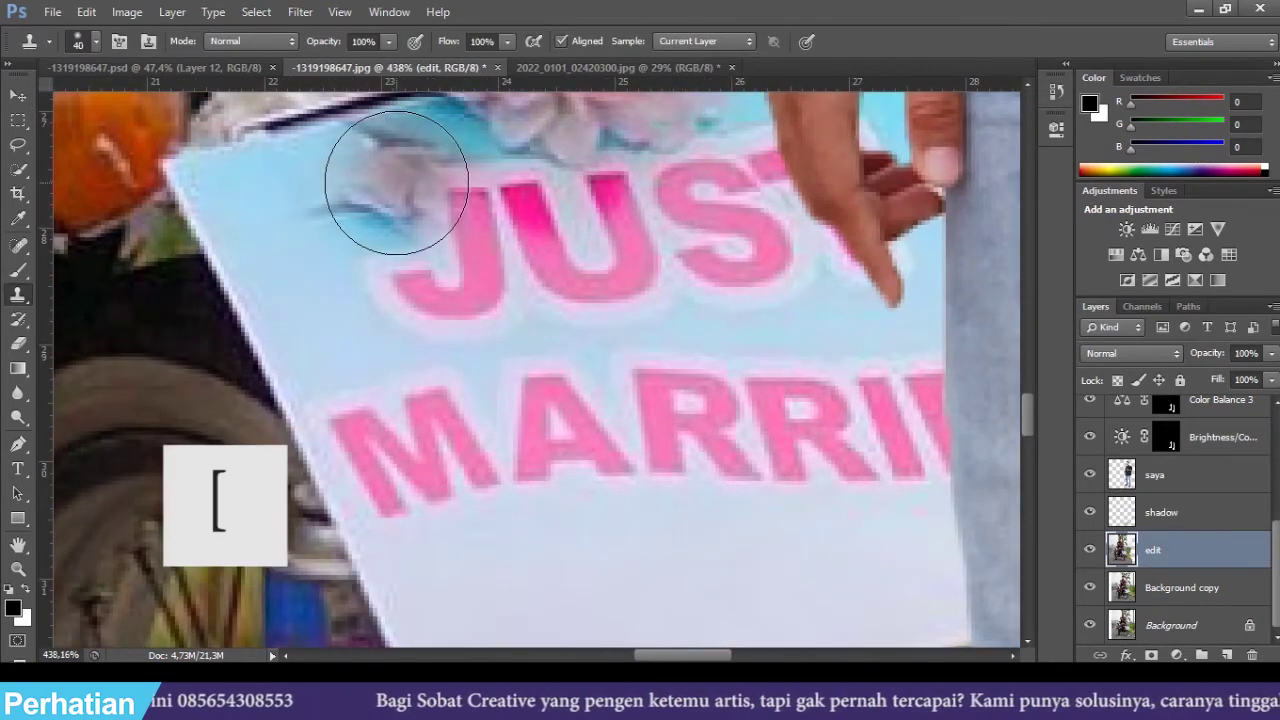
key(ctrl+z)
- Clone out the JUST MARRIED lettering with a size 15 stamp, touching up the area near the jeans at 64% opacity
key(bracketleft)
key(bracketleft)
key(bracketleft)
key(bracketleft)
key(bracketleft)
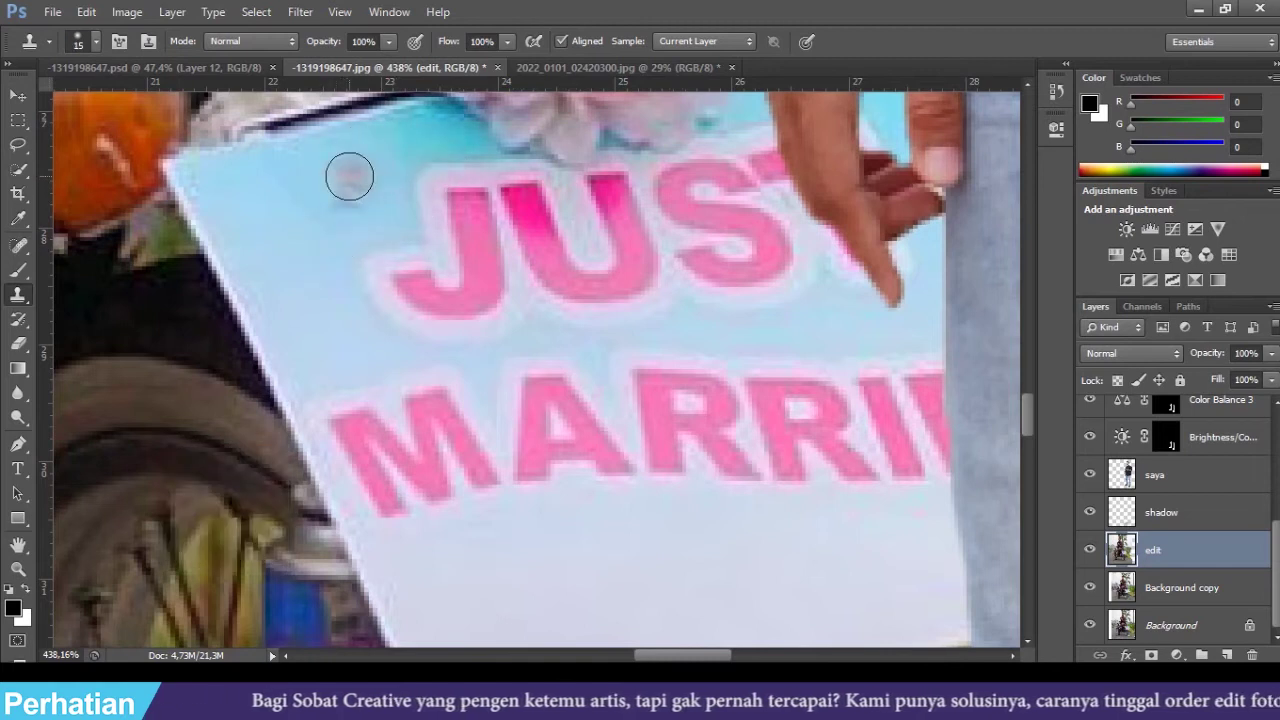
mouse_move(349, 180)
mouse_down()
mouse_move(483, 180)
mouse_move(538, 217)
mouse_move(507, 311)
mouse_move(513, 222)
mouse_move(423, 331)
mouse_up()
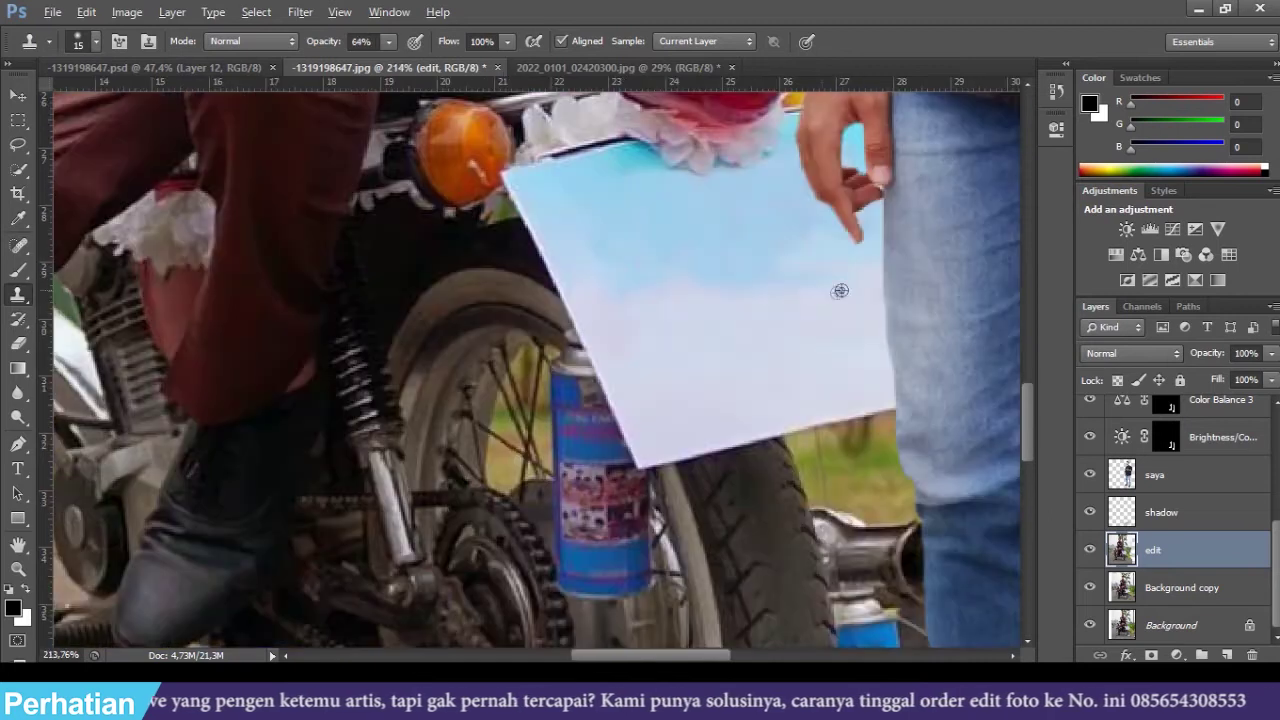
alt+click(817, 277)
click(852, 277)
click(871, 286)
scroll(480, 256, down, 4)
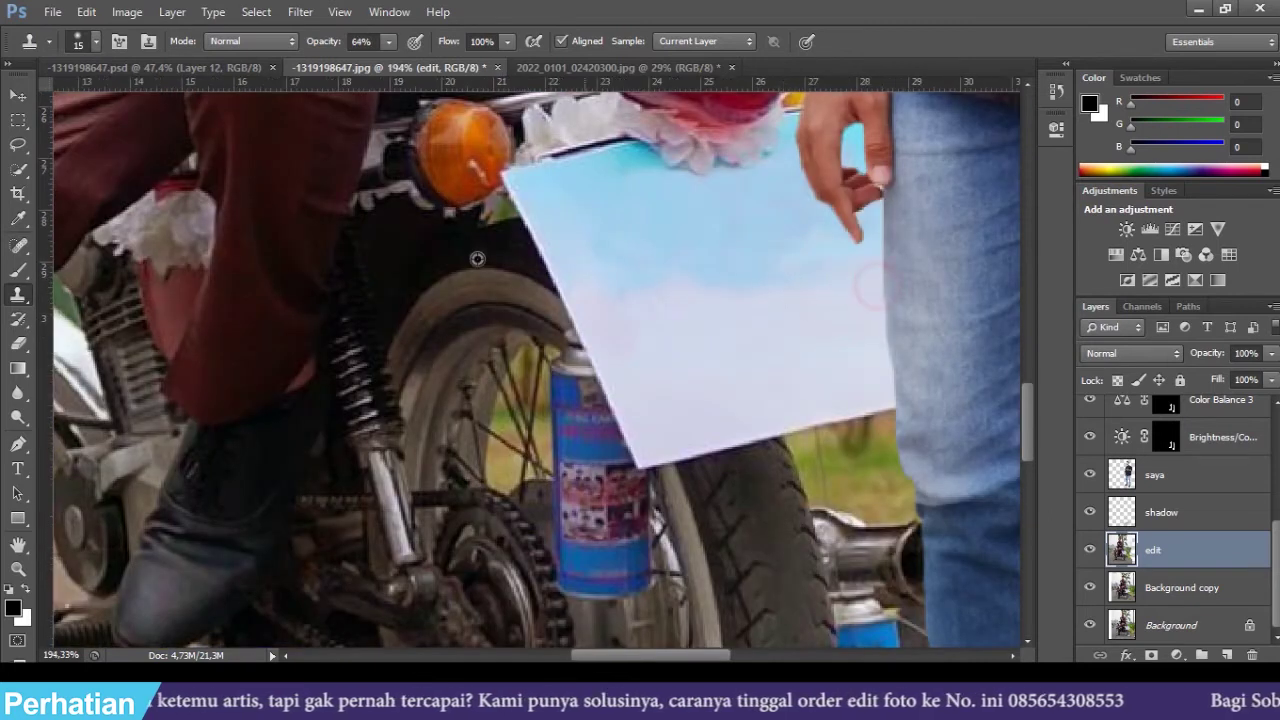
scroll(641, 243, down, 5)
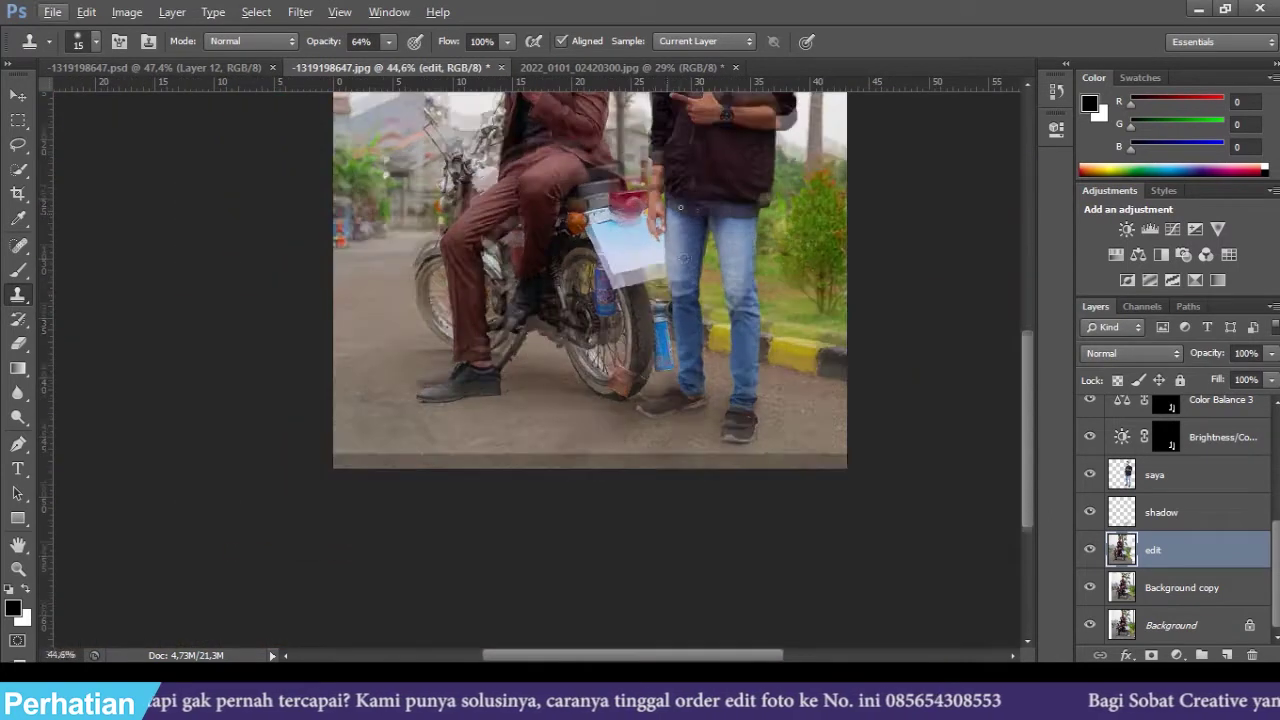
scroll(693, 296, down, 2)
scroll(693, 296, up, 1)
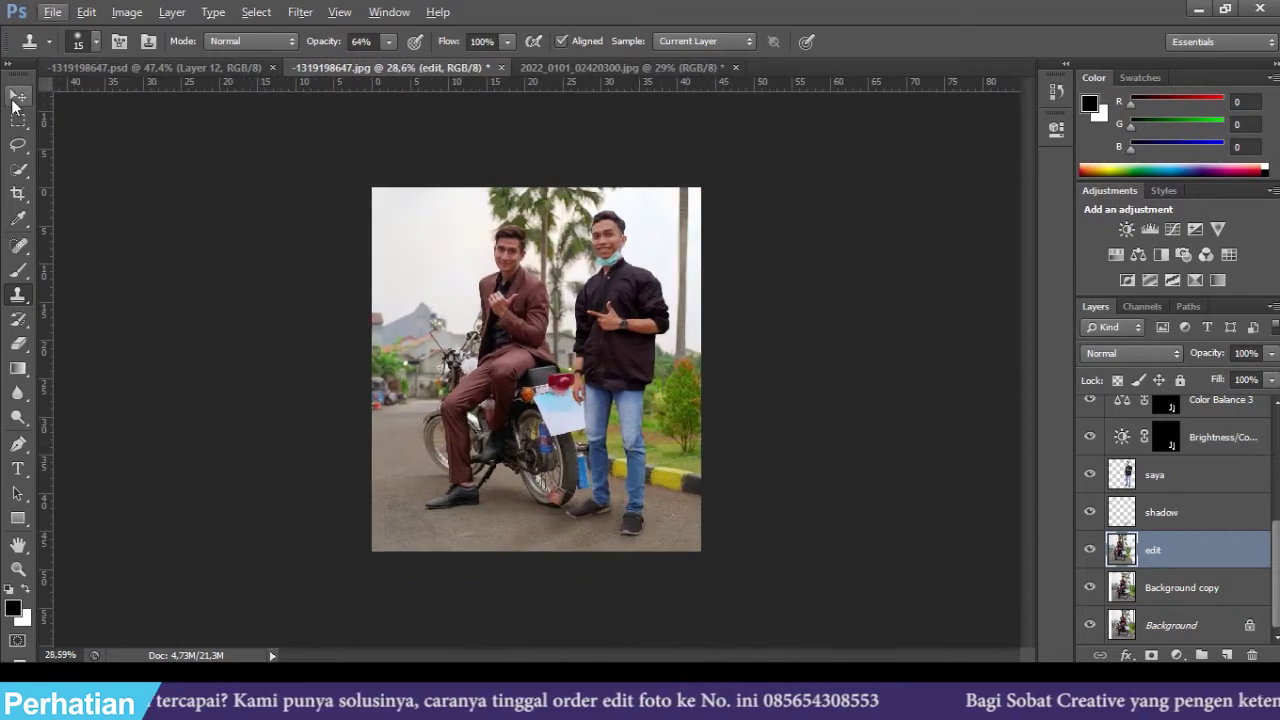
- Create a new layer directly above the edit layer and name it shadow 3
click(17, 95)
scroll(598, 520, up, 3)
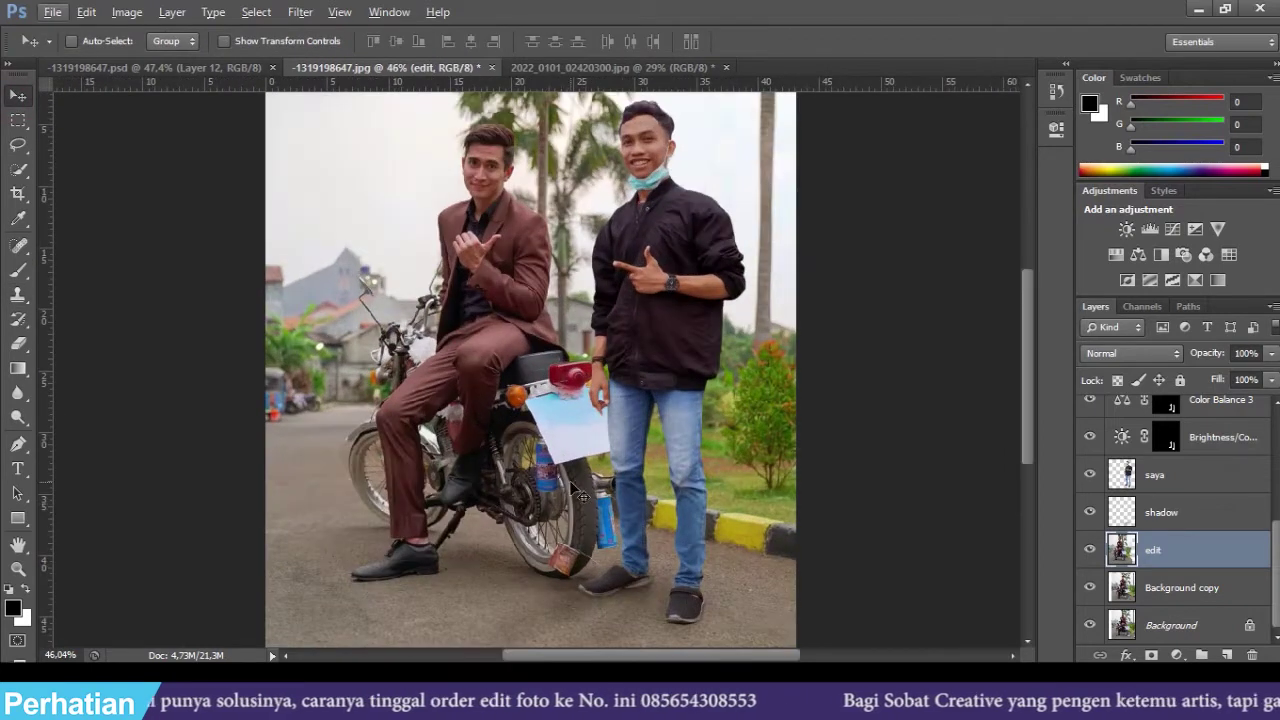
scroll(598, 565, down, 1)
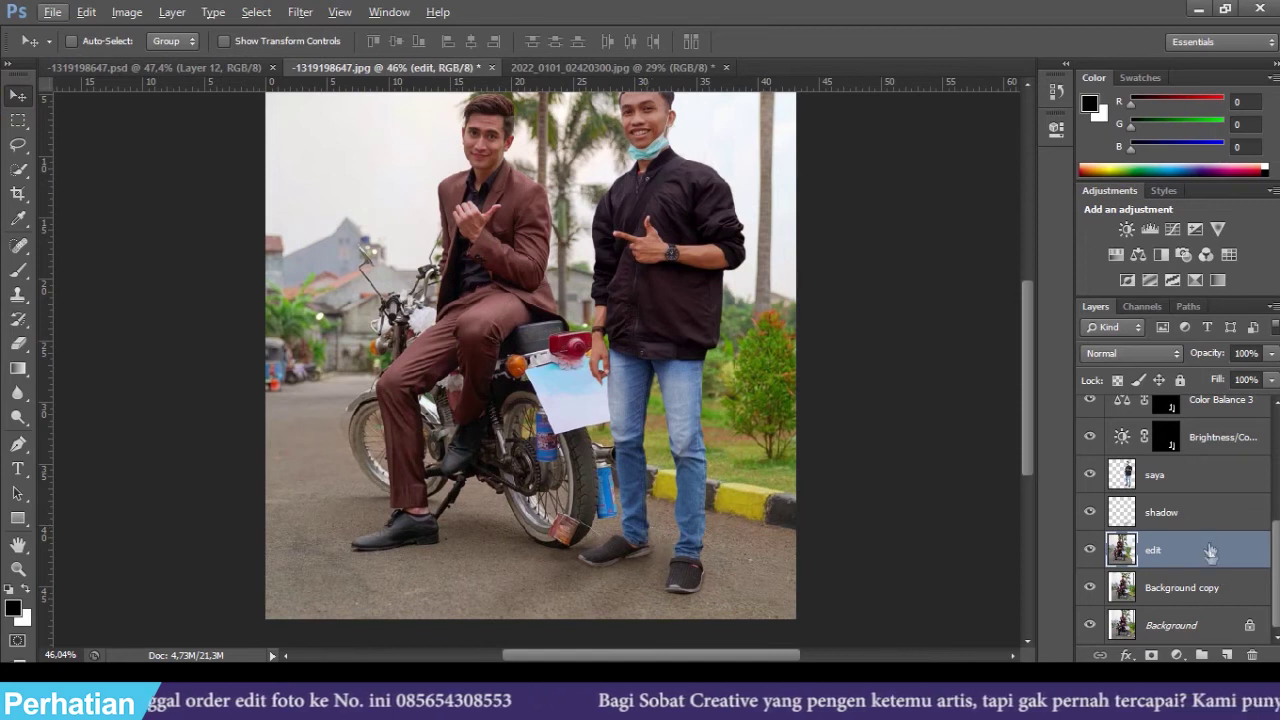
drag(1221, 563, 1227, 651)
click(1227, 655)
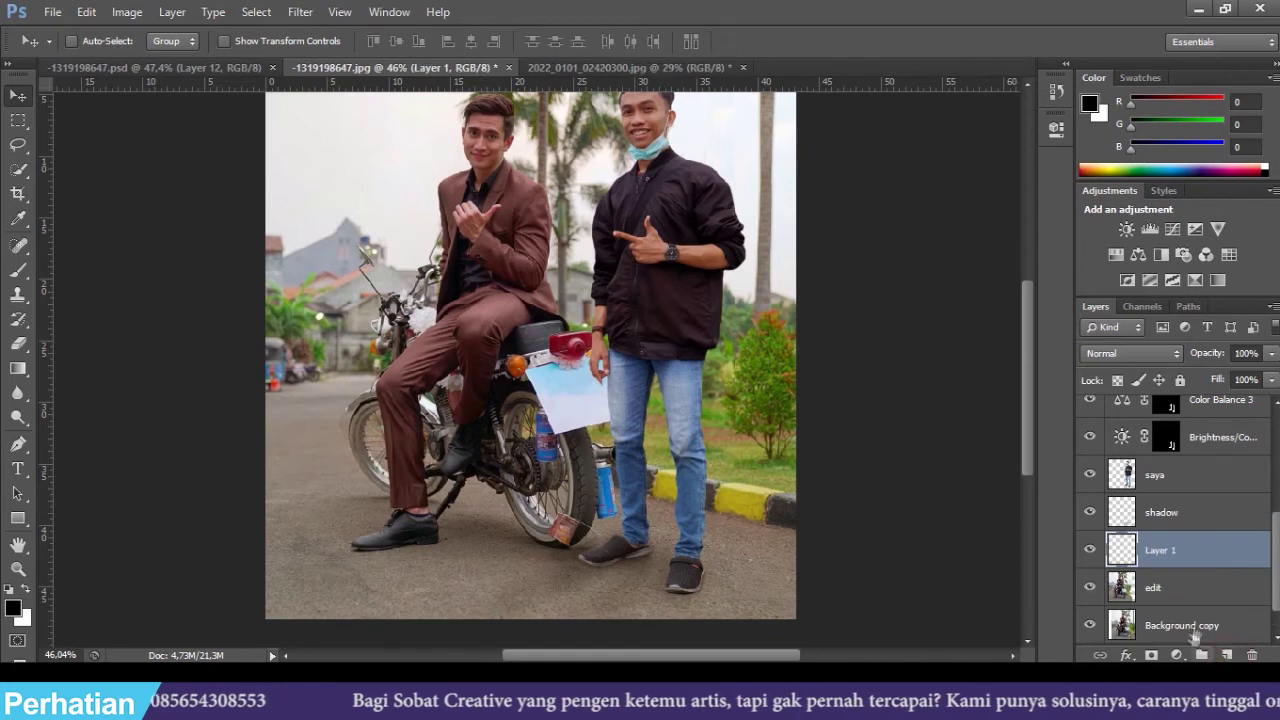
text(shadow)
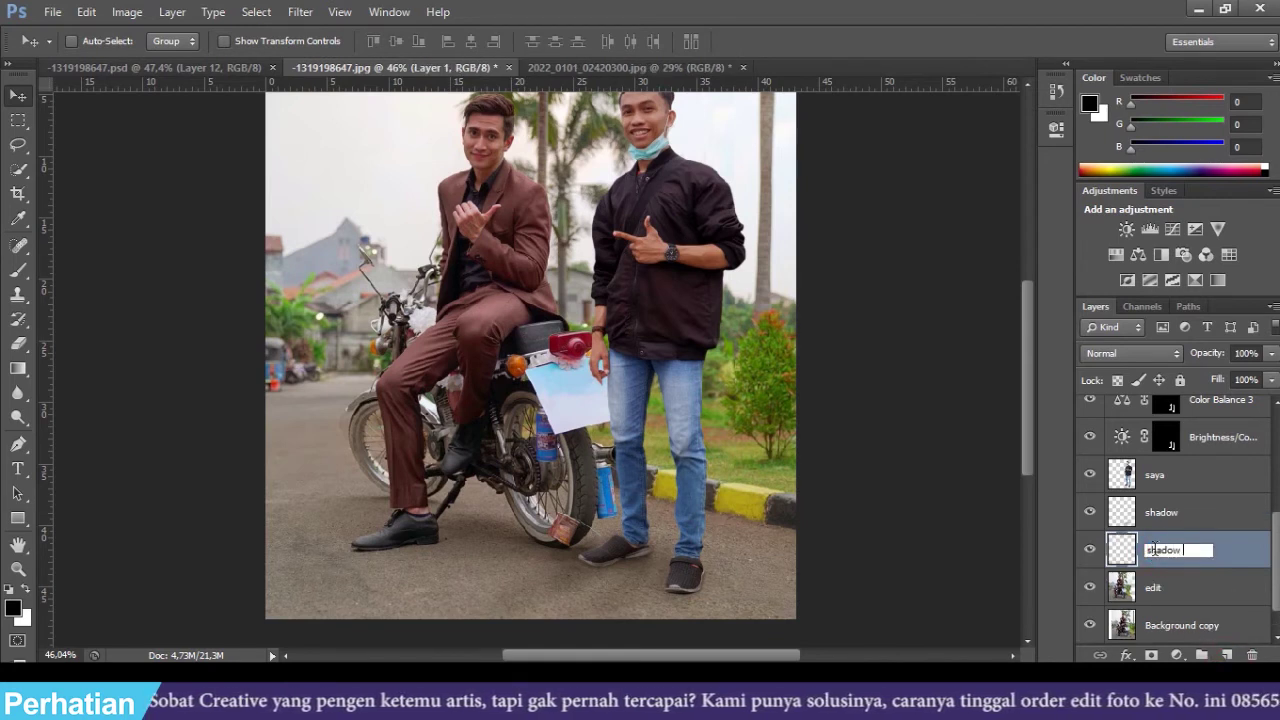
key(Return)
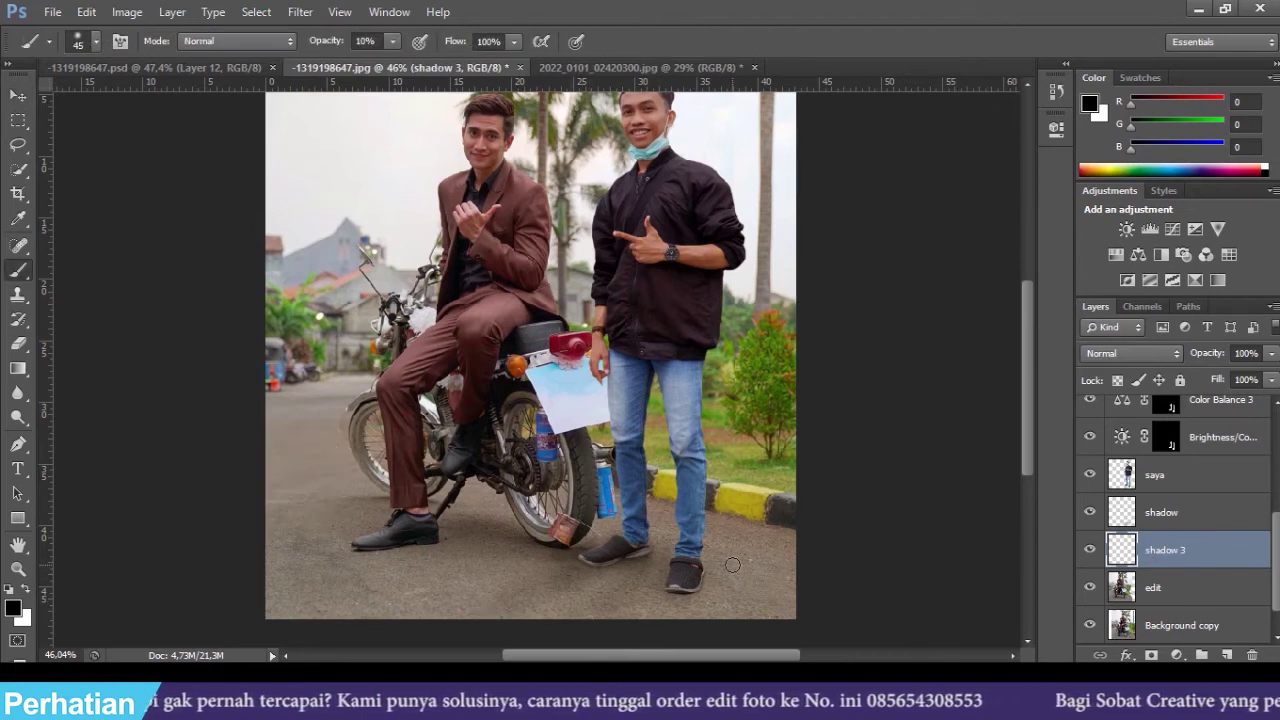
- Paint faint black shadows on the ground around the man's shoes with a size 200 brush at 10% opacity
key(bracketright)
key(bracketright)
key(bracketright)
key(bracketright)
key(bracketright)
key(bracketright)
key(bracketright)
key(bracketright)
key(bracketright)
key(bracketright)
mouse_move(733, 563)
mouse_down()
mouse_move(705, 560)
mouse_move(765, 537)
mouse_move(703, 580)
mouse_up()
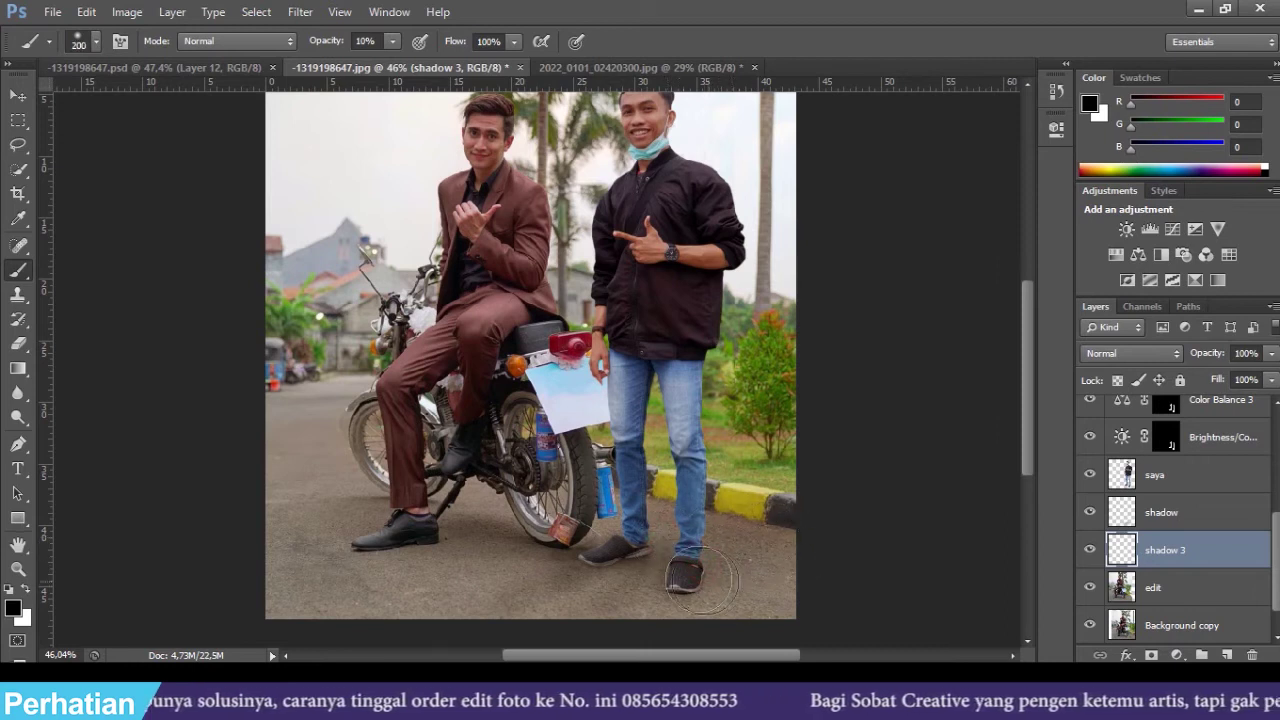
drag(483, 587, 506, 566)
click(611, 599)
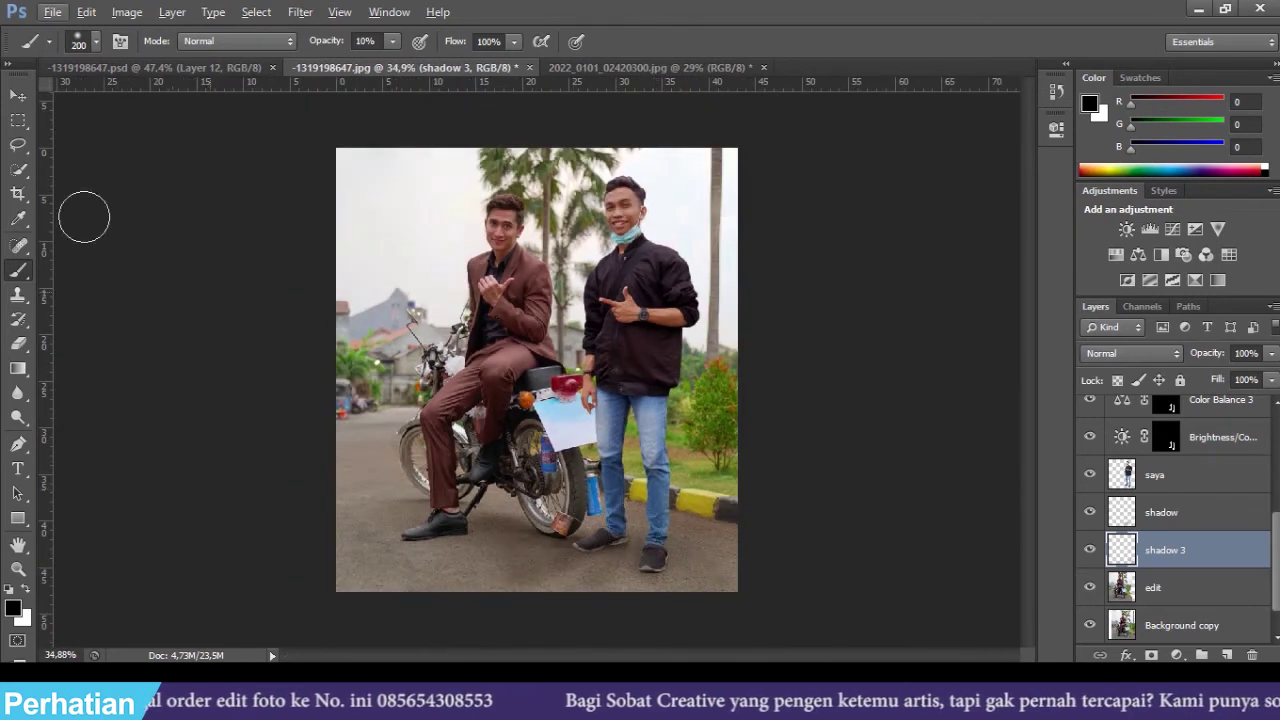
- Crop a narrow vertical strip off the left side of the photo, beyond the motorcycle's front wheel
click(18, 95)
scroll(567, 400, up, 2)
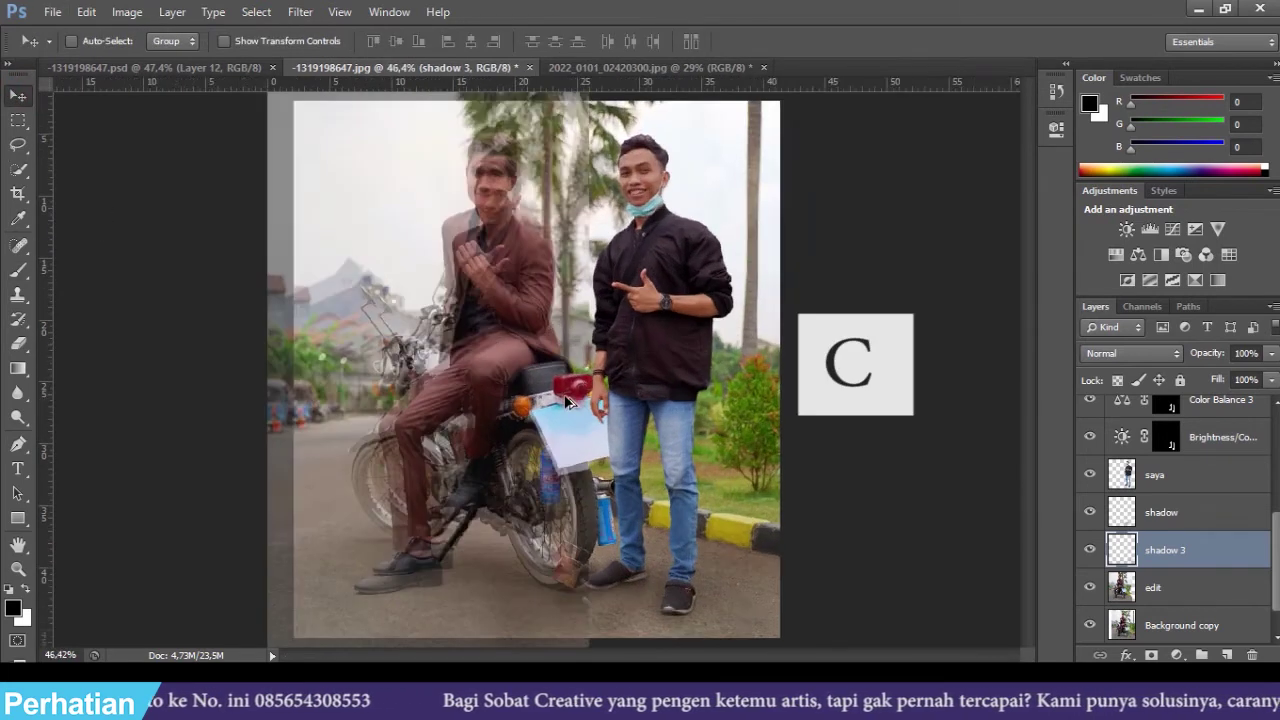
scroll(567, 400, up, 1)
key(c)
drag(238, 365, 268, 368)
key(Return)
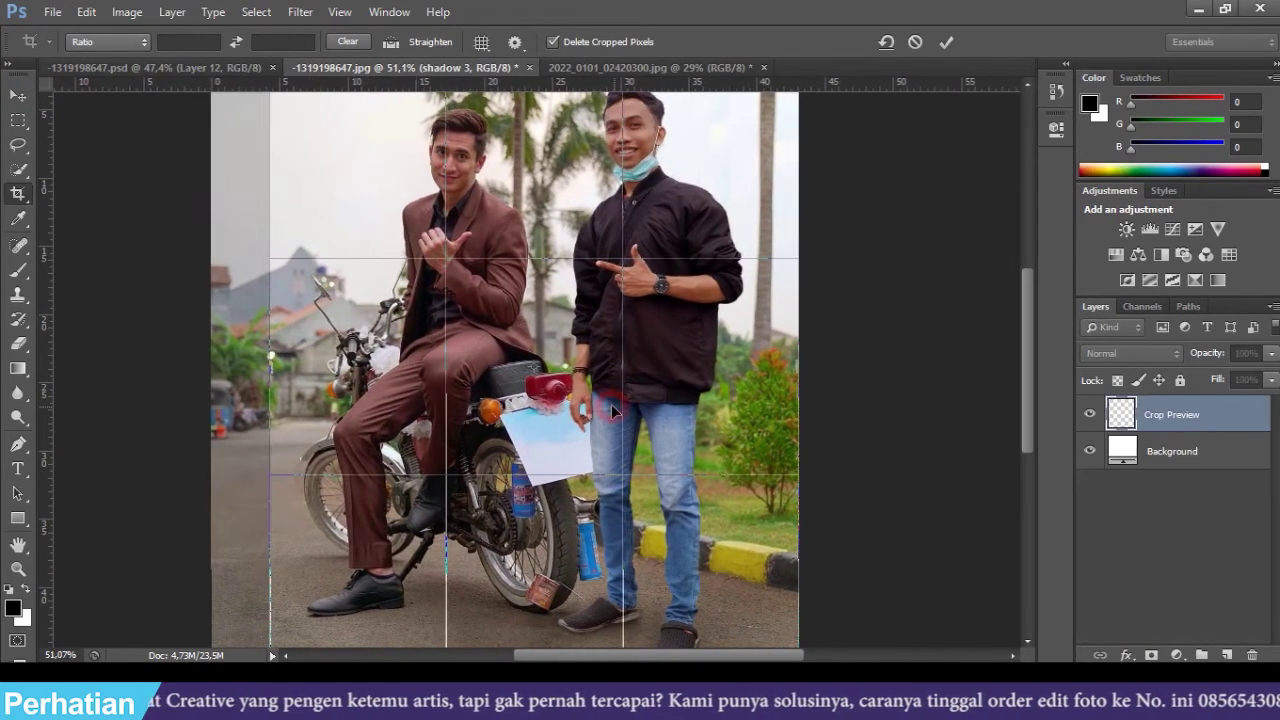
click(20, 99)
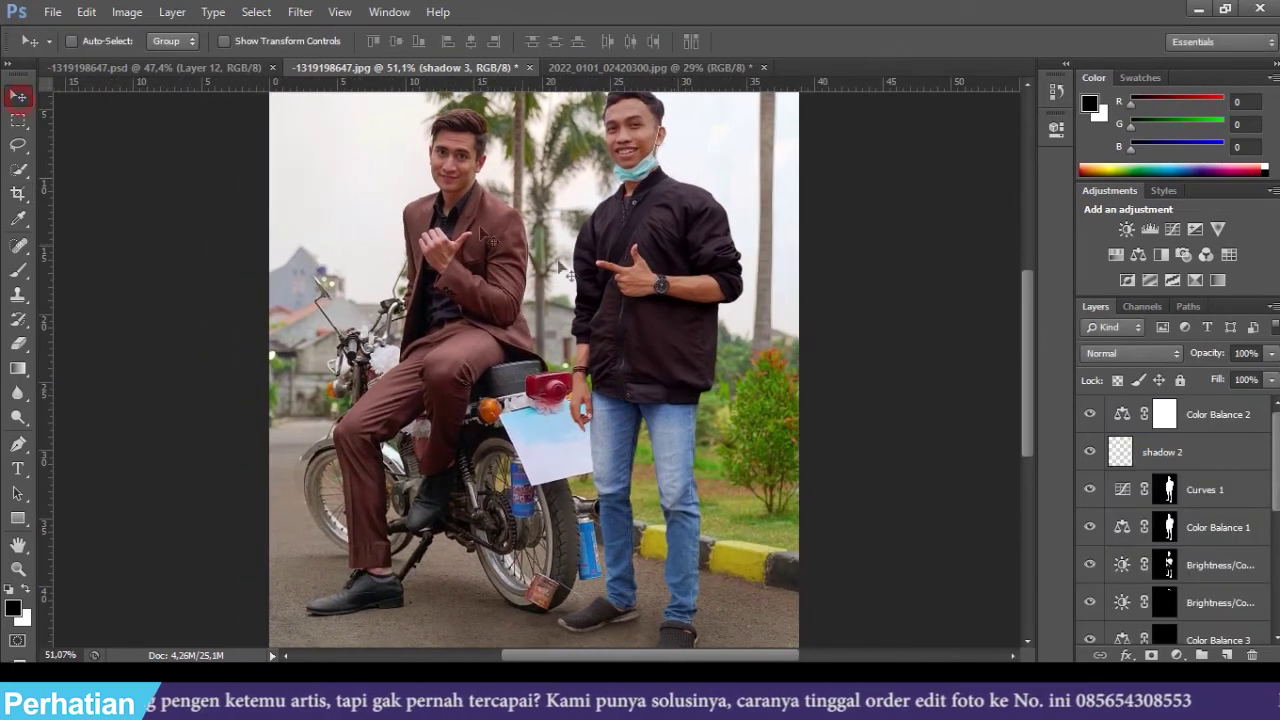
- Examine how well the added man blends with the scene in the cropped composite
scroll(590, 280, down, 2)
scroll(610, 291, down, 2)
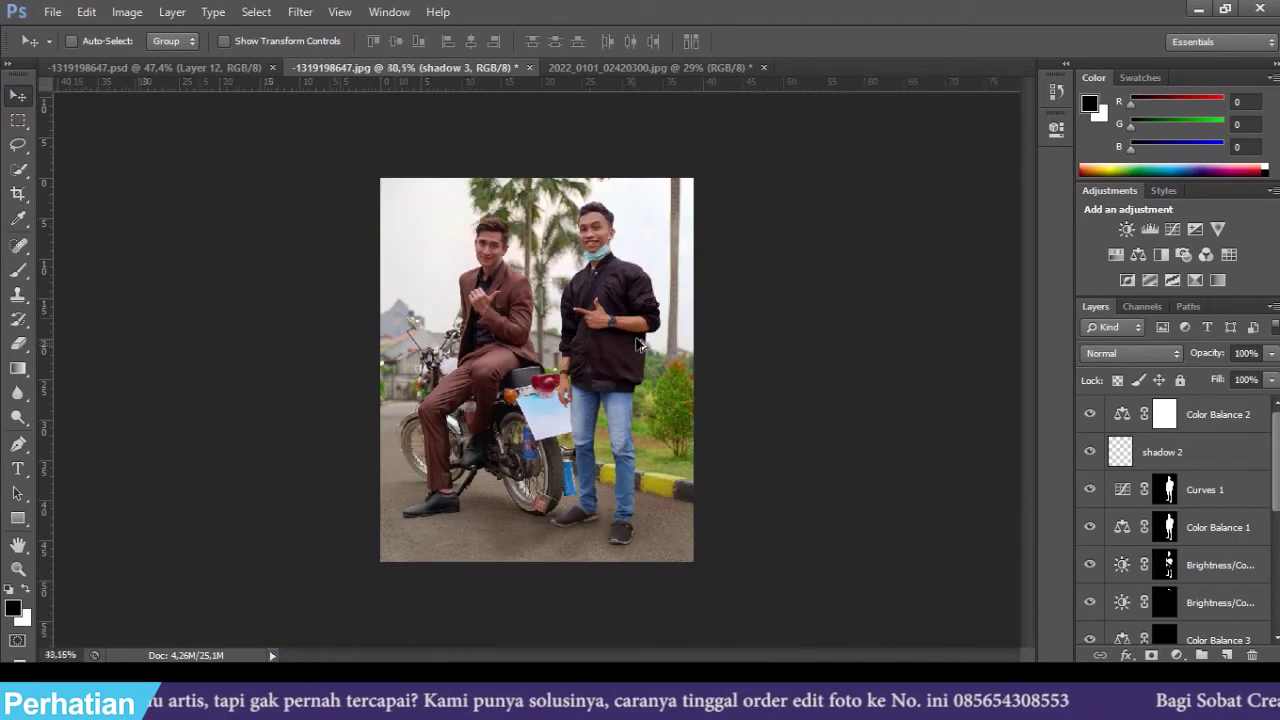
scroll(640, 344, up, 3)
scroll(562, 212, up, 2)
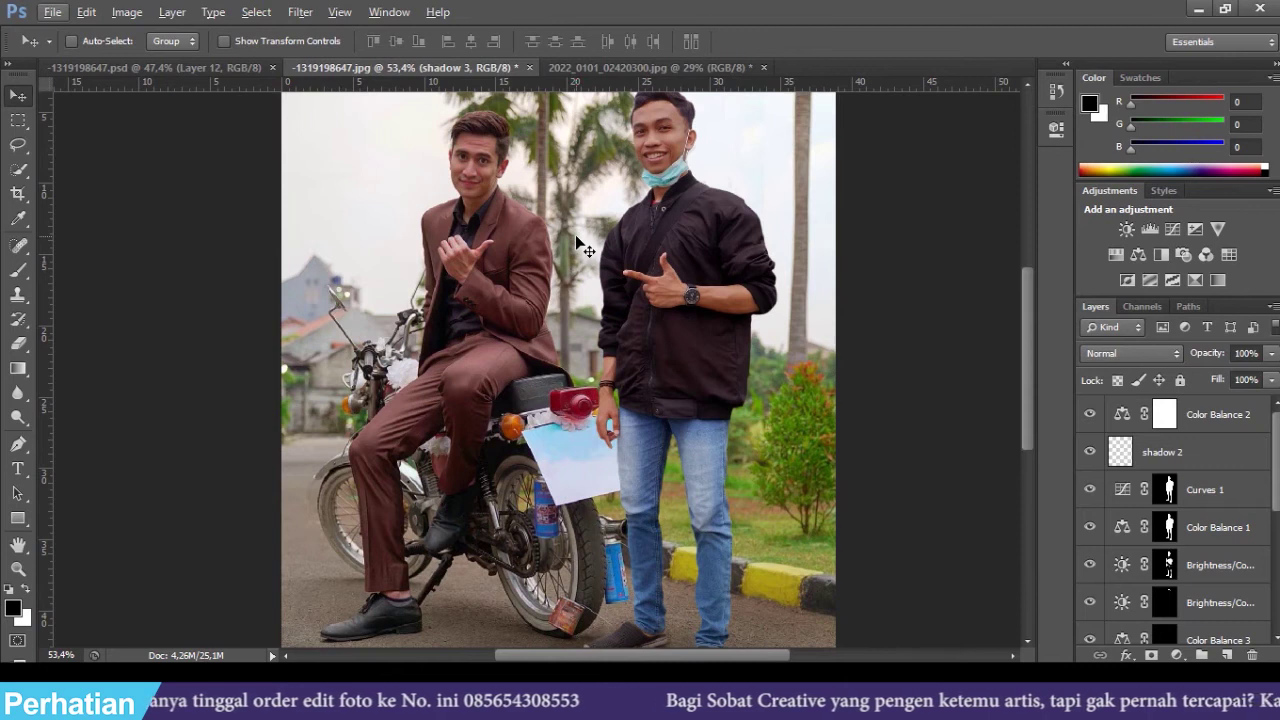
scroll(686, 296, down, 1)
scroll(735, 260, up, 2)
scroll(735, 260, down, 3)
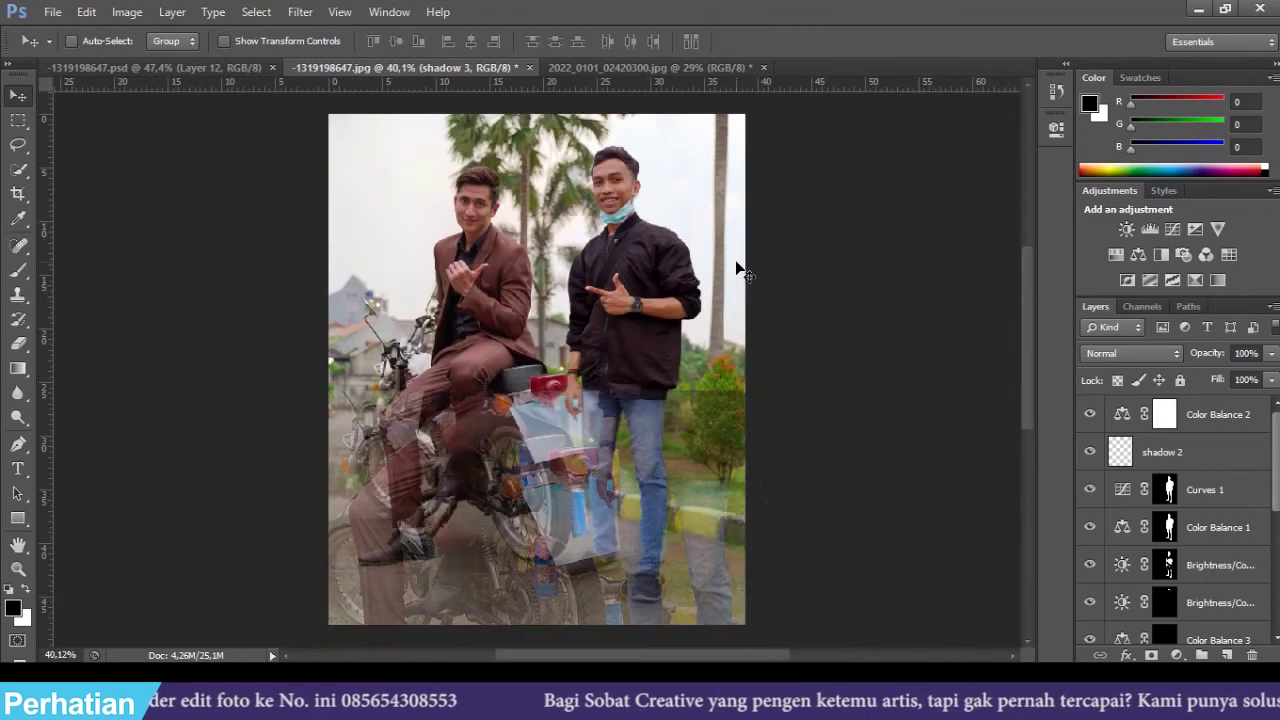